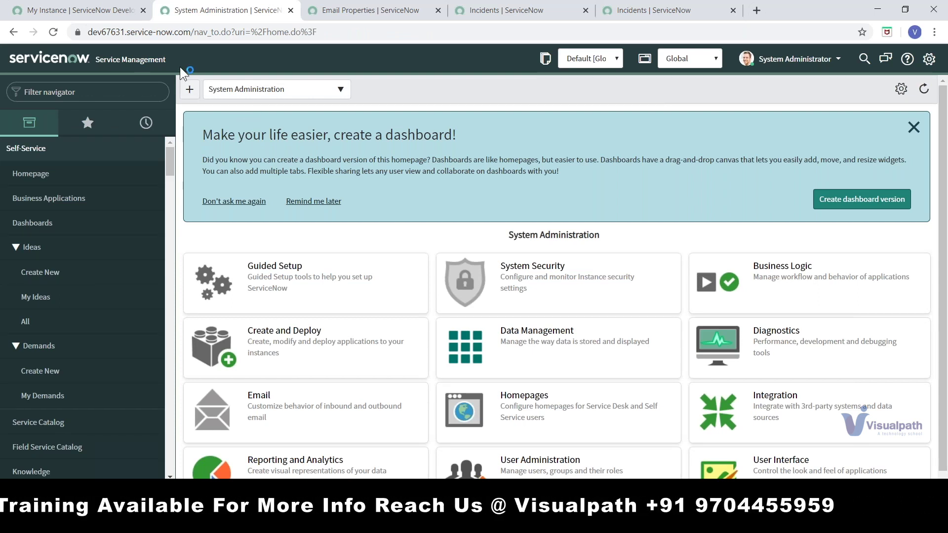
Put the cursor in the application navigator's Filter box on the System Administration homepage
{"action": "left_click", "coordinate": [136, 95]}
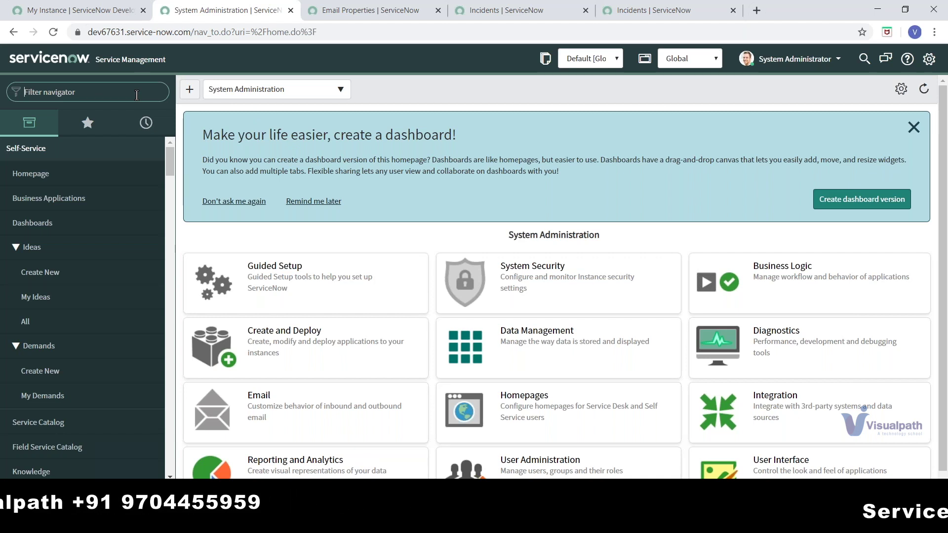
Filter the navigator by 'plugin' and open System Definition > Plugins
{"action": "key", "text": "alt+Tab"}
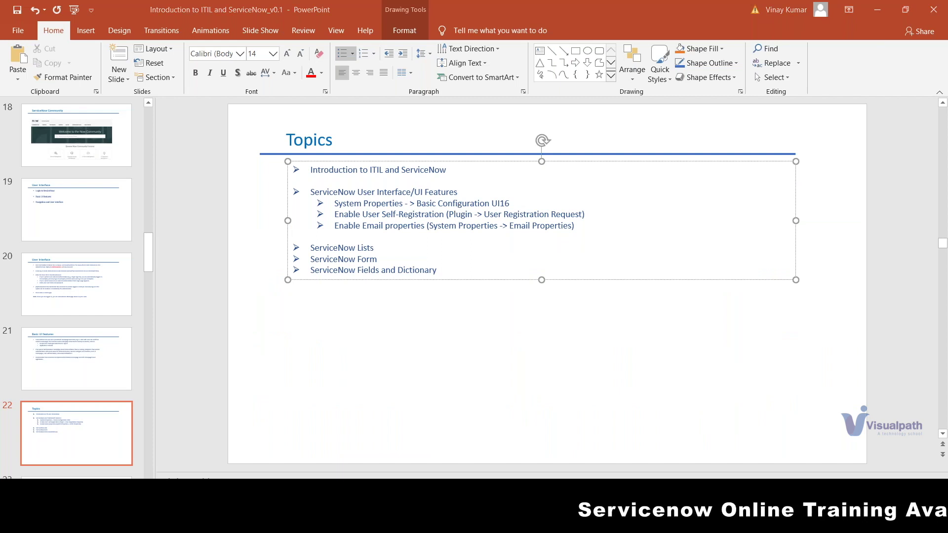
{"action": "key", "text": "alt+Tab"}
{"action": "left_click", "coordinate": [122, 94]}
{"action": "type", "text": "pl"}
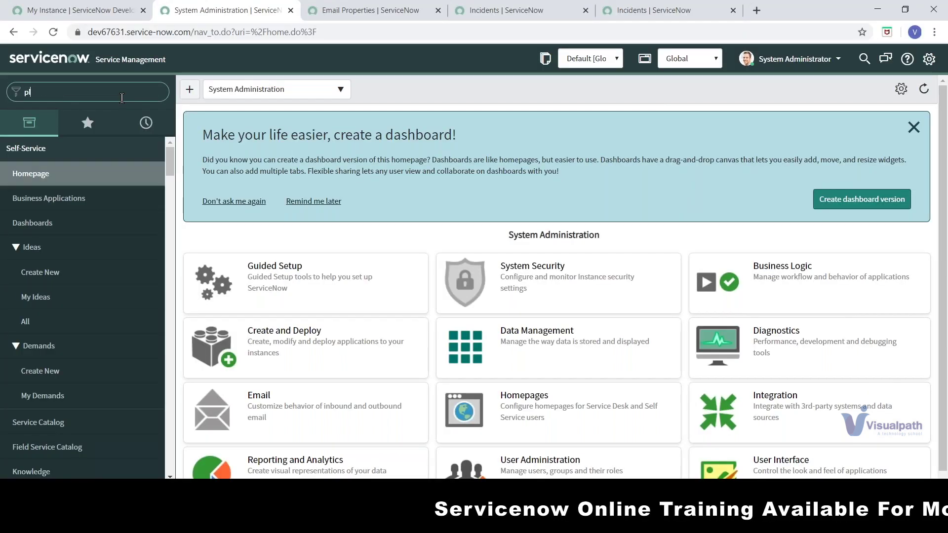
{"action": "type", "text": "ugin"}
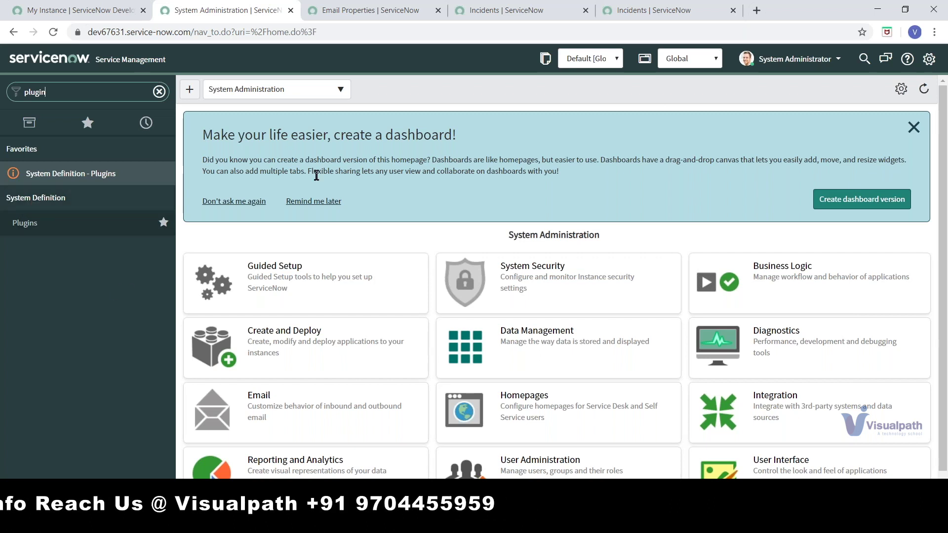
{"action": "left_click", "coordinate": [44, 225]}
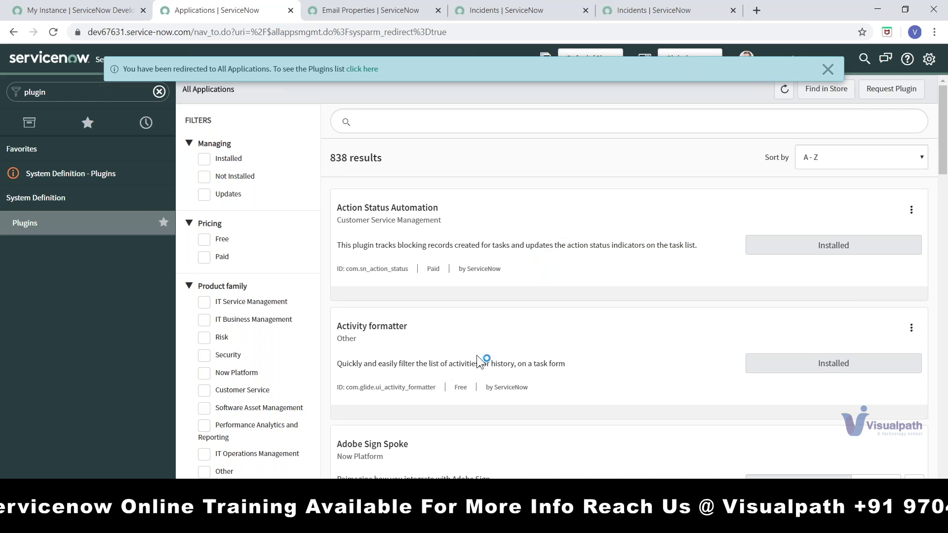
Search All Applications for 'user reg', confirm User Registration Request is Installed, and dismiss the redirect notice
{"action": "left_click", "coordinate": [459, 127]}
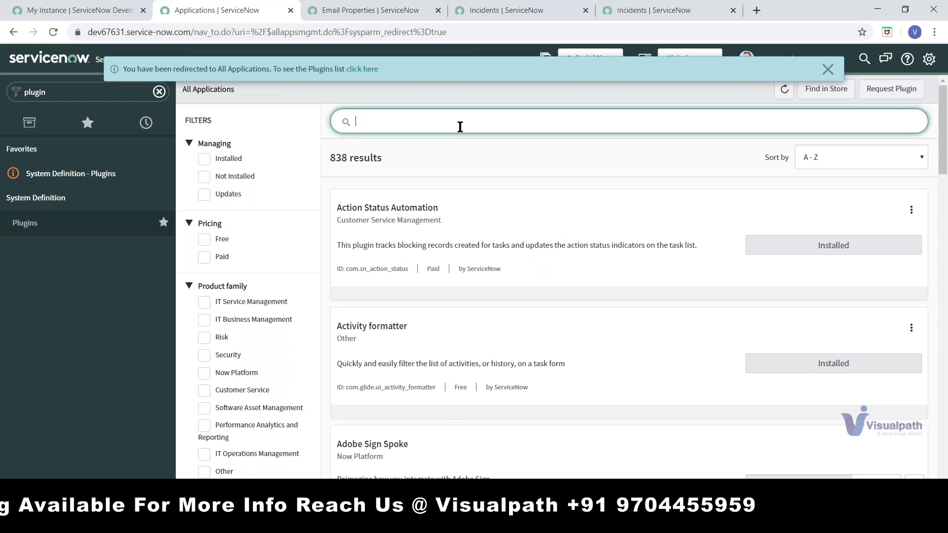
{"action": "key", "text": "alt+Tab"}
{"action": "key", "text": "alt+Tab"}
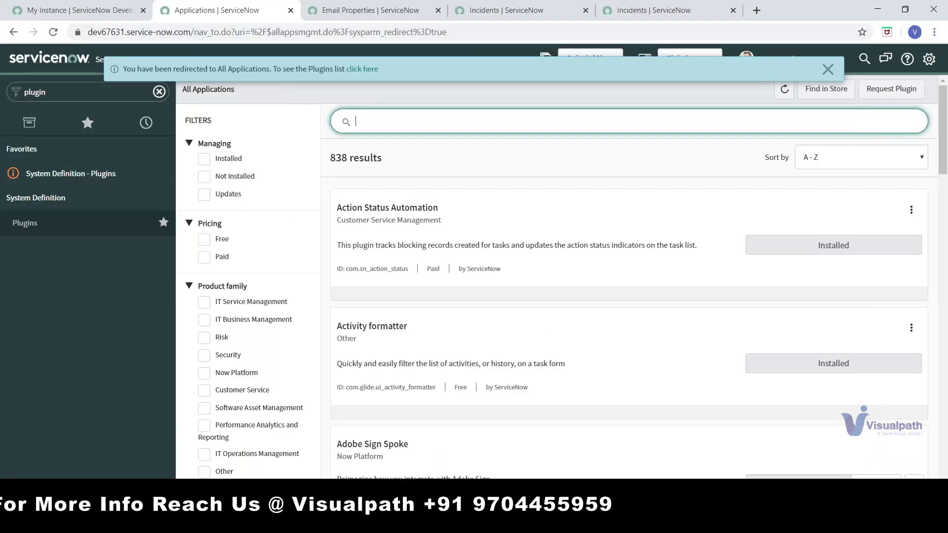
{"action": "type", "text": "user"}
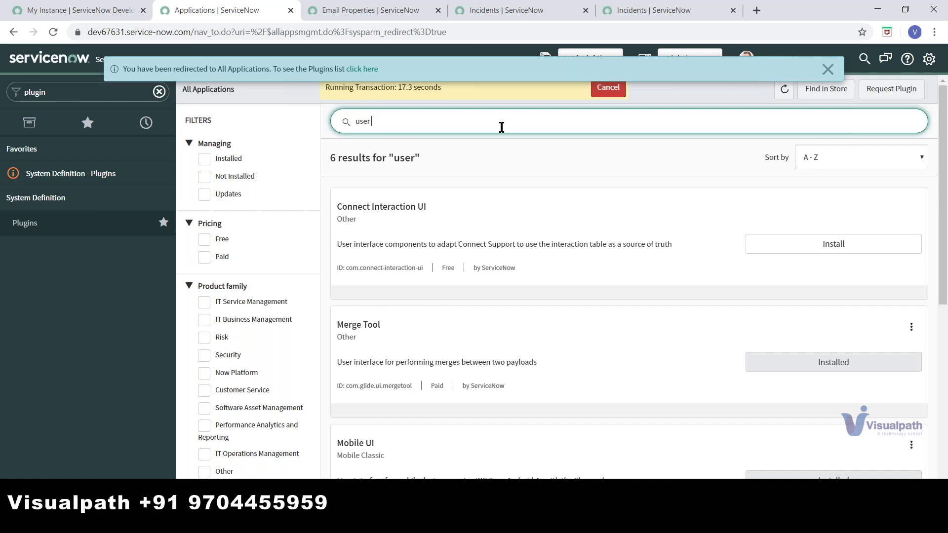
{"action": "type", "text": " reg"}
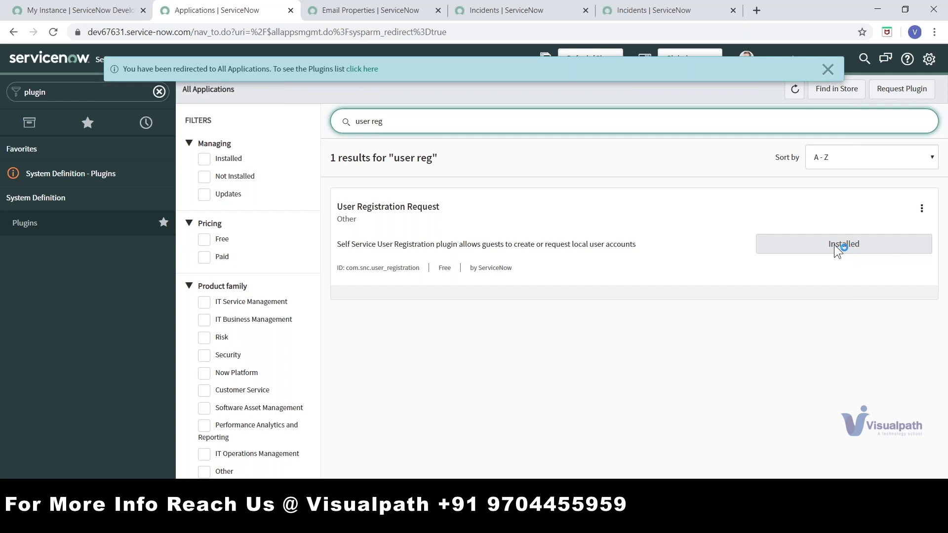
{"action": "left_click", "coordinate": [824, 68]}
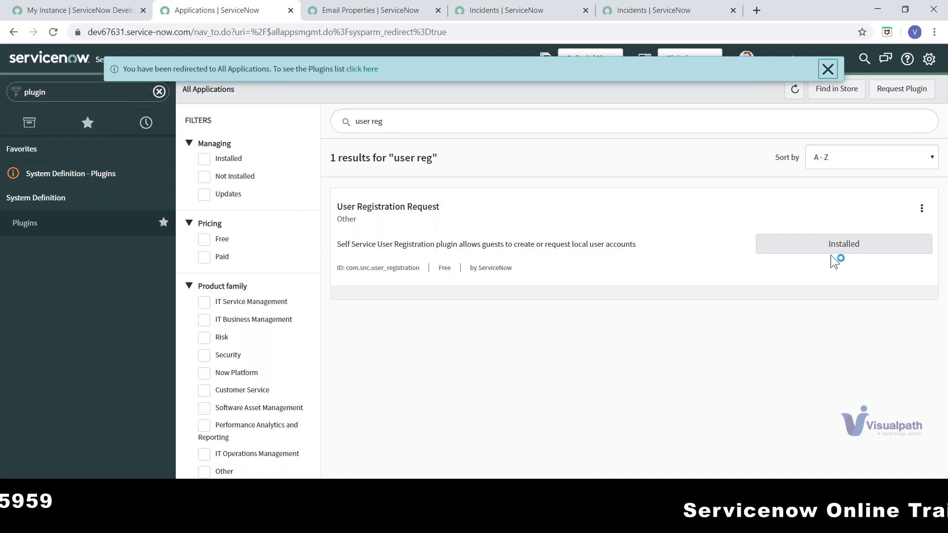
{"action": "left_click", "coordinate": [827, 69]}
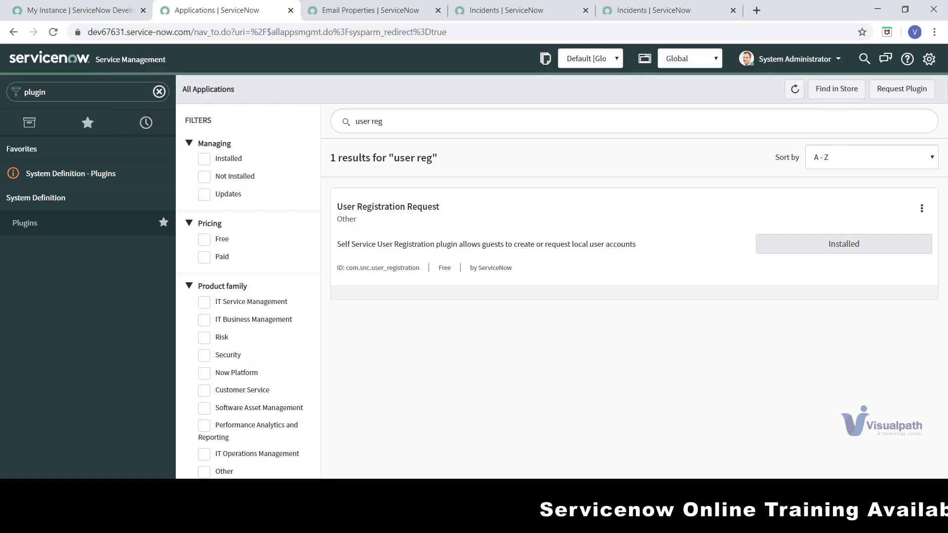
Log out of the administrator account and go to the self-registration form from the login page
{"action": "left_click", "coordinate": [801, 59]}
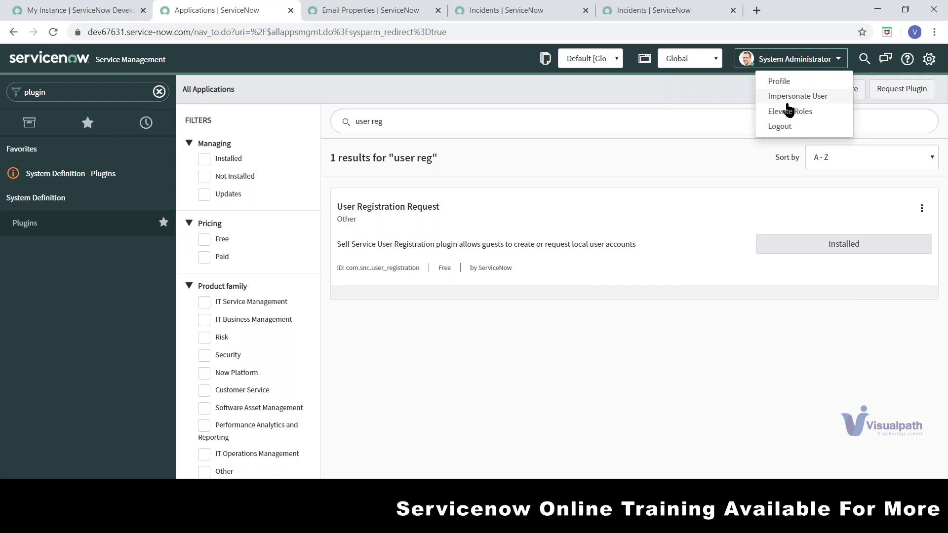
{"action": "left_click", "coordinate": [780, 127]}
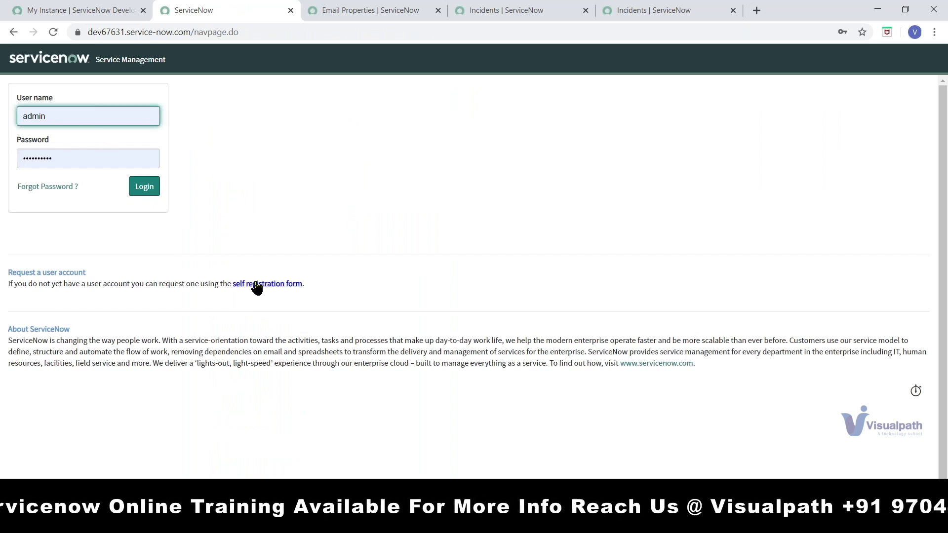
{"action": "left_click", "coordinate": [271, 286]}
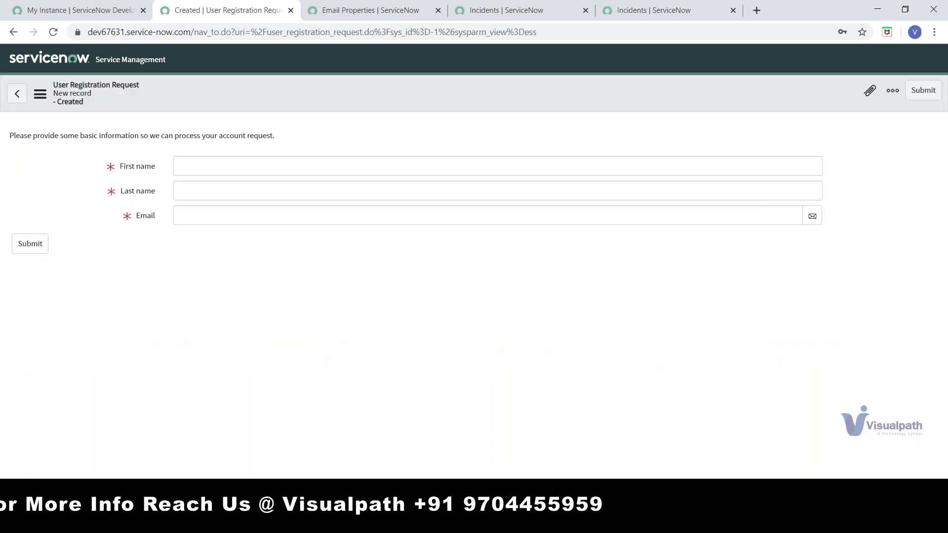
Submit a self-registration request with a test first name and e-mail address, then return to login
{"action": "left_click", "coordinate": [225, 168]}
{"action": "type", "text": "Test123"}
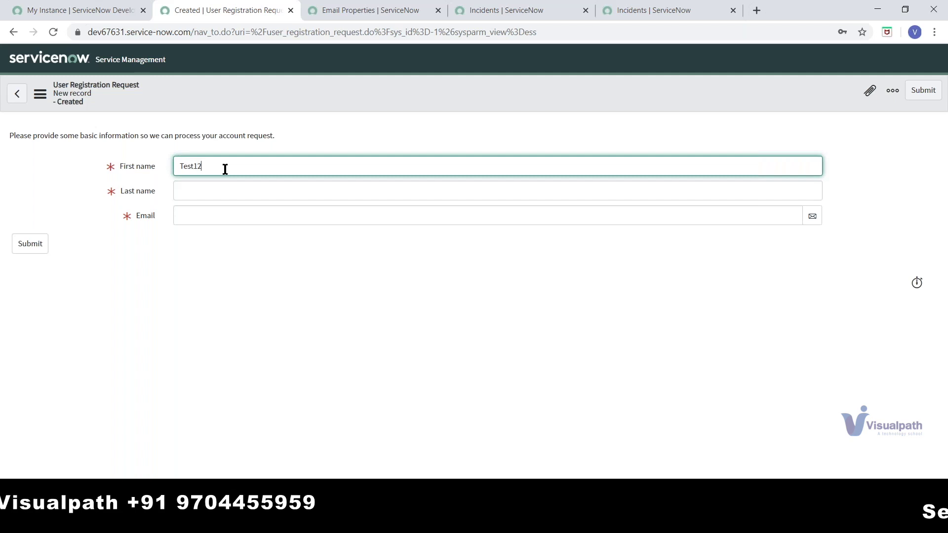
{"action": "left_click", "coordinate": [220, 189]}
{"action": "type", "text": "Test123"}
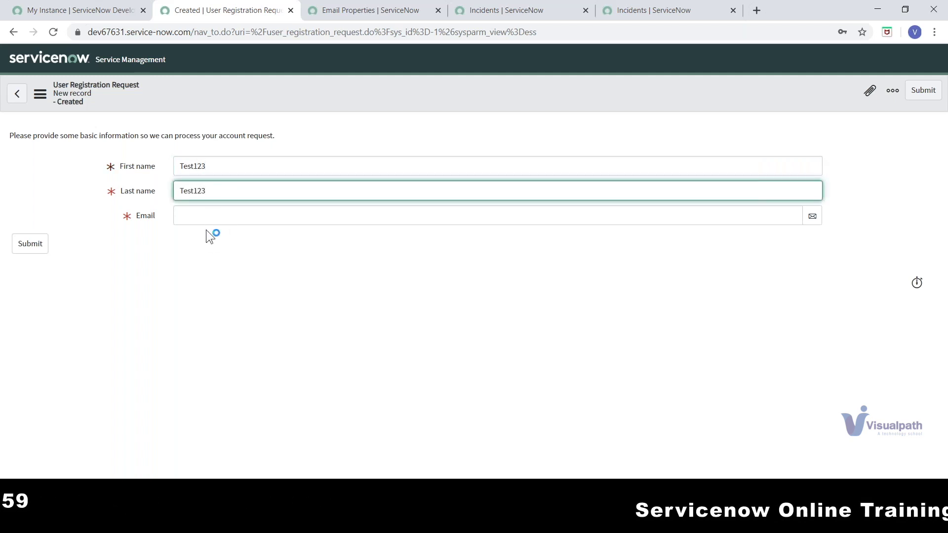
{"action": "left_click", "coordinate": [204, 216]}
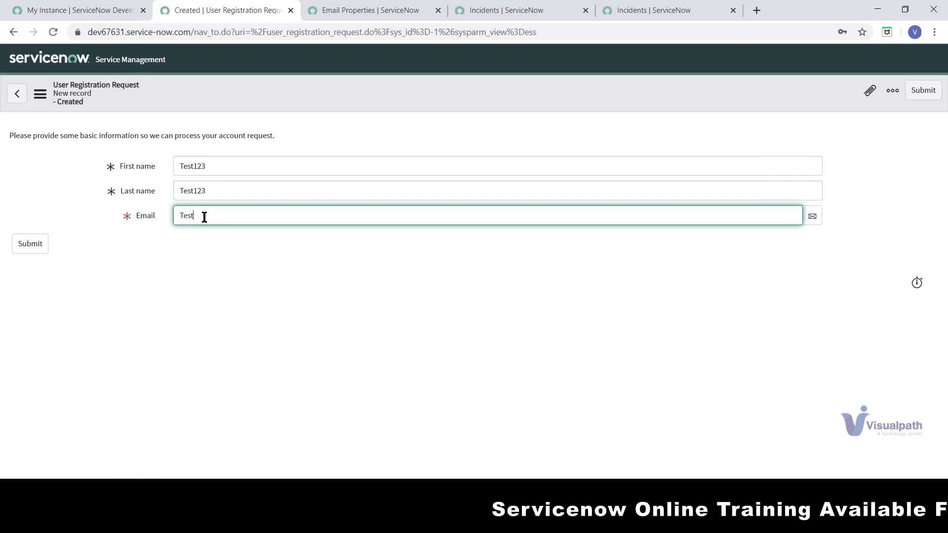
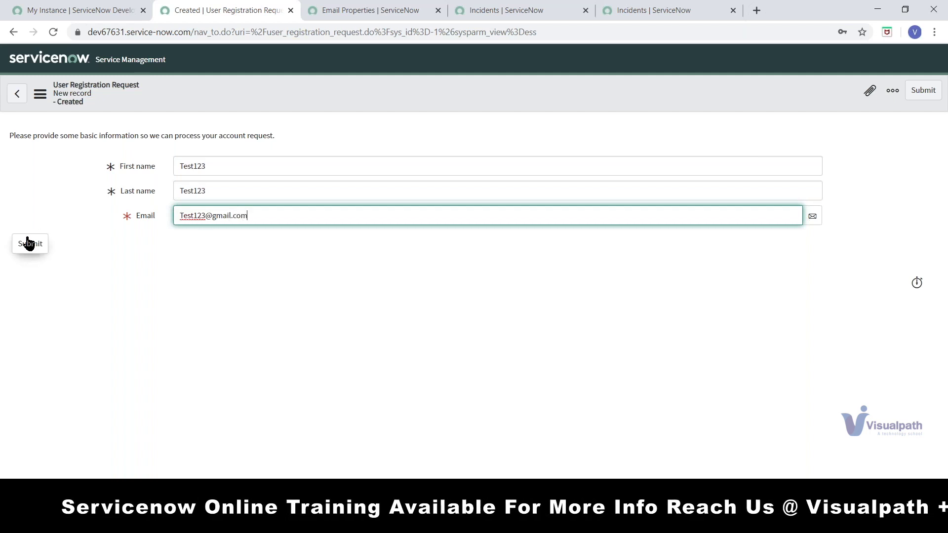
{"action": "left_click", "coordinate": [28, 243]}
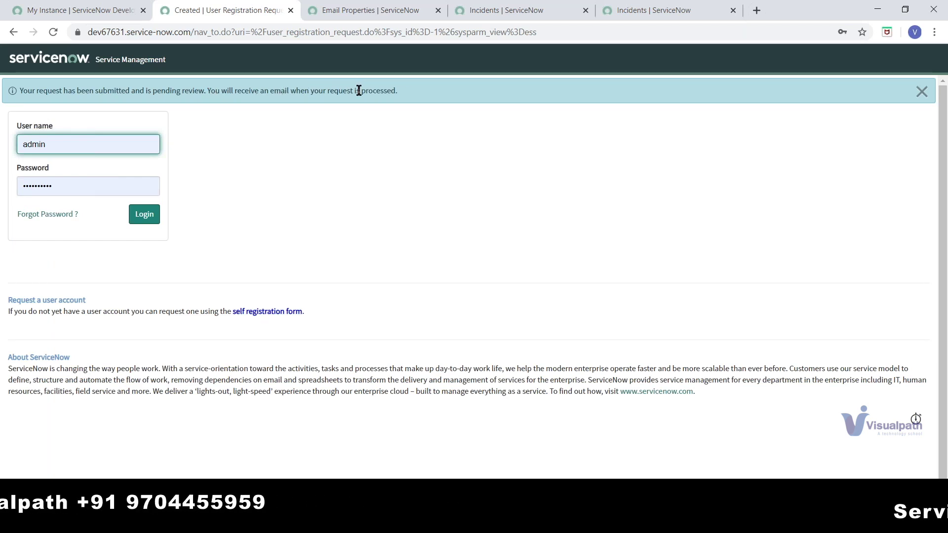
{"action": "left_click", "coordinate": [149, 216]}
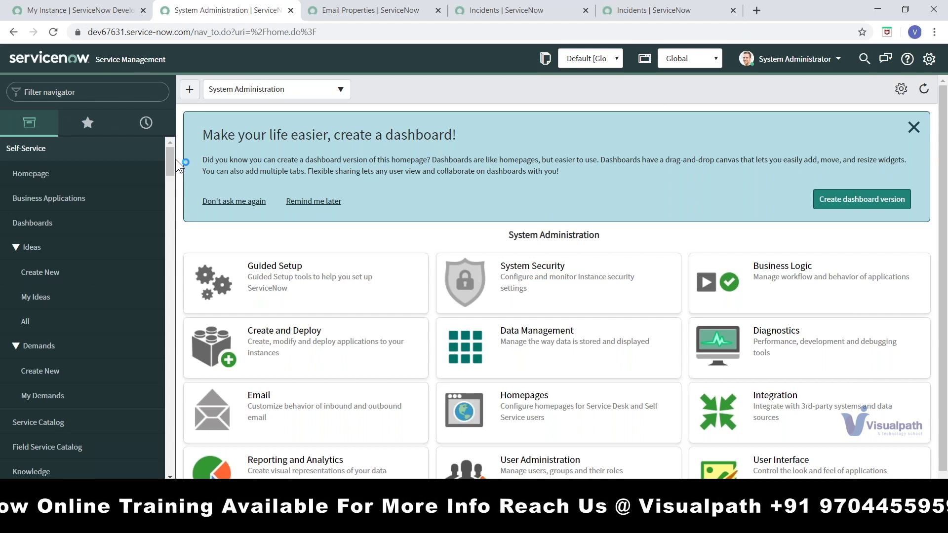
Filter the navigator by 'plugin' again to load the All Applications list of 838 plugins
{"action": "left_click", "coordinate": [150, 95]}
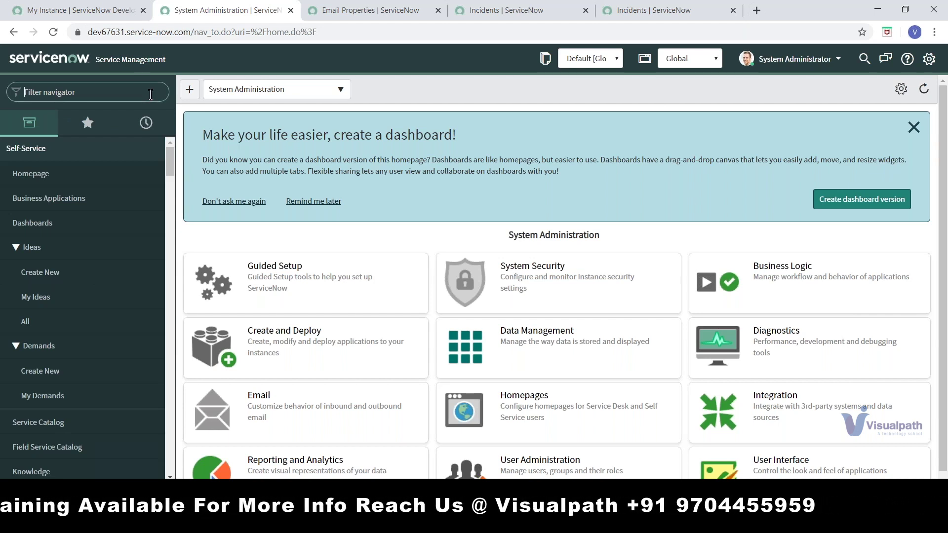
{"action": "type", "text": "plugin"}
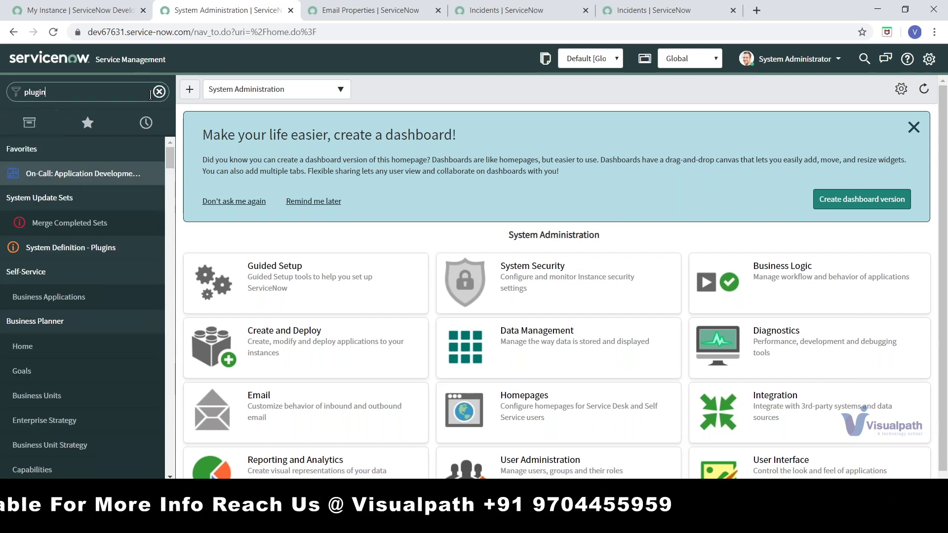
{"action": "left_click", "coordinate": [54, 229]}
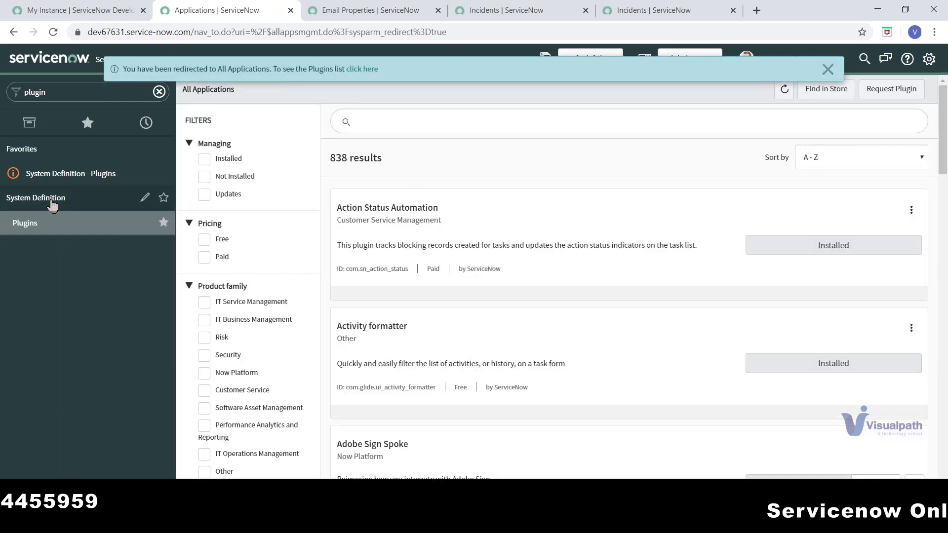
{"action": "left_click", "coordinate": [62, 97]}
Filter the navigator by 'system def', browse the System Definition modules, and dismiss the redirect notice
{"action": "type", "text": "sustem"}
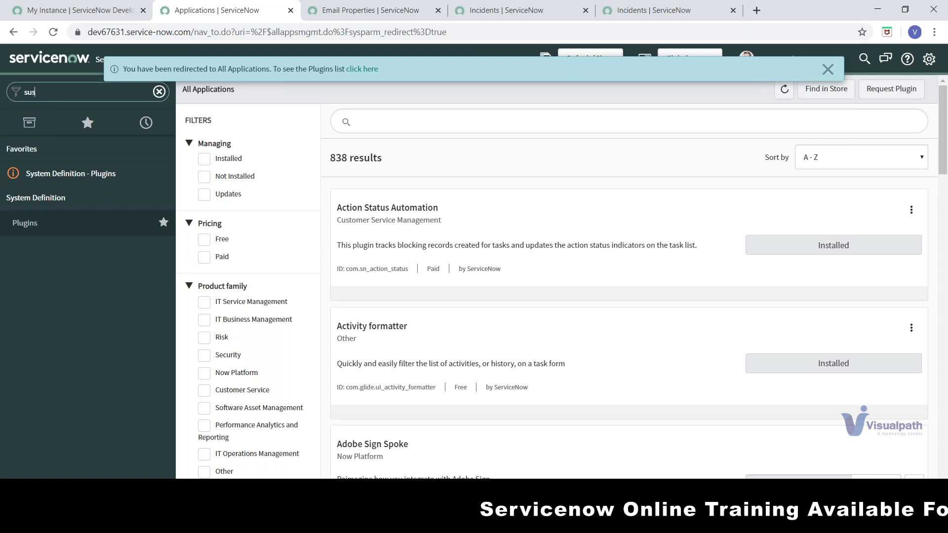
{"action": "key", "text": "BackSpace"}
{"action": "key", "text": "BackSpace"}
{"action": "key", "text": "BackSpace"}
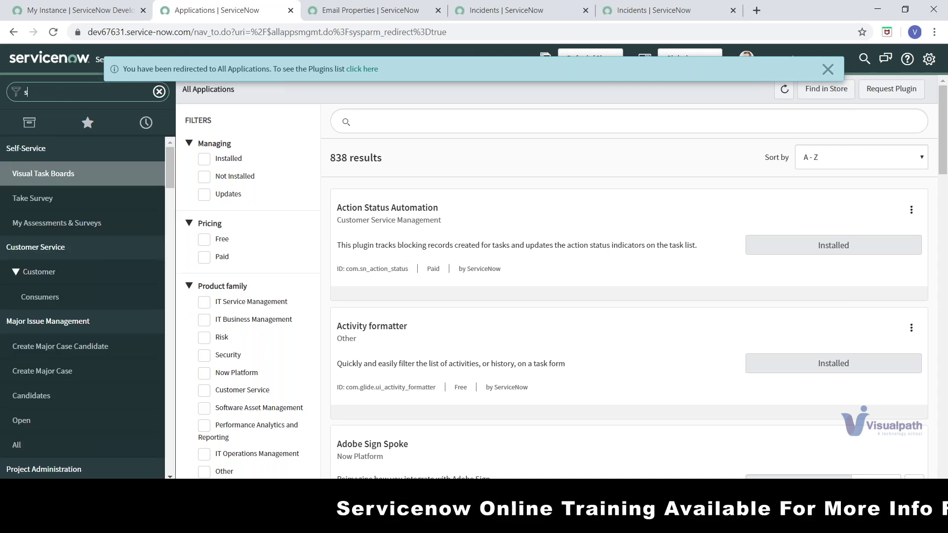
{"action": "type", "text": "ystem"}
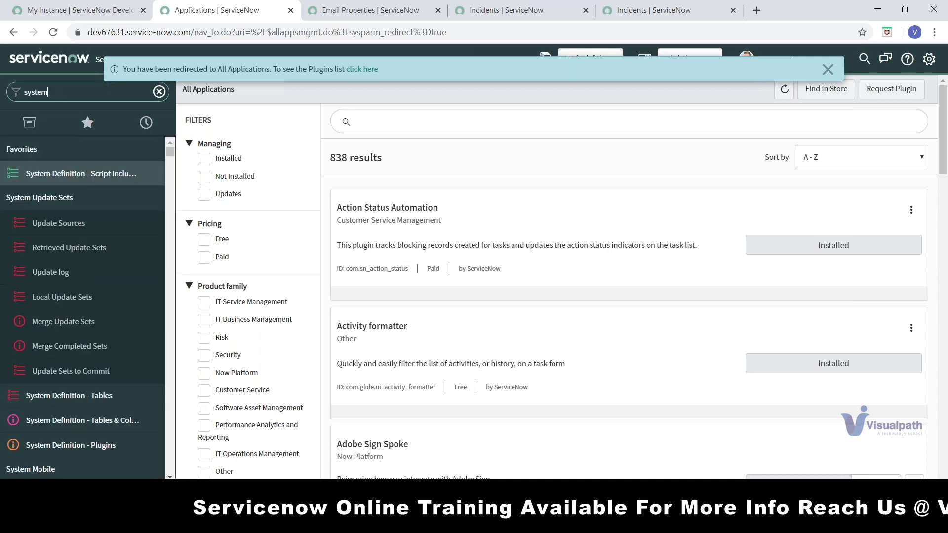
{"action": "type", "text": " def"}
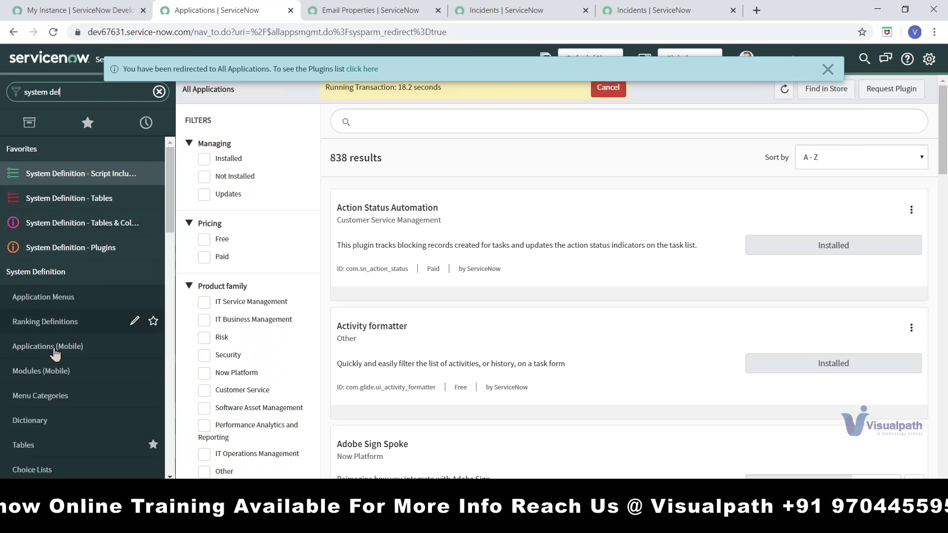
{"action": "left_click_drag", "start_coordinate": [168, 215], "coordinate": [184, 233]}
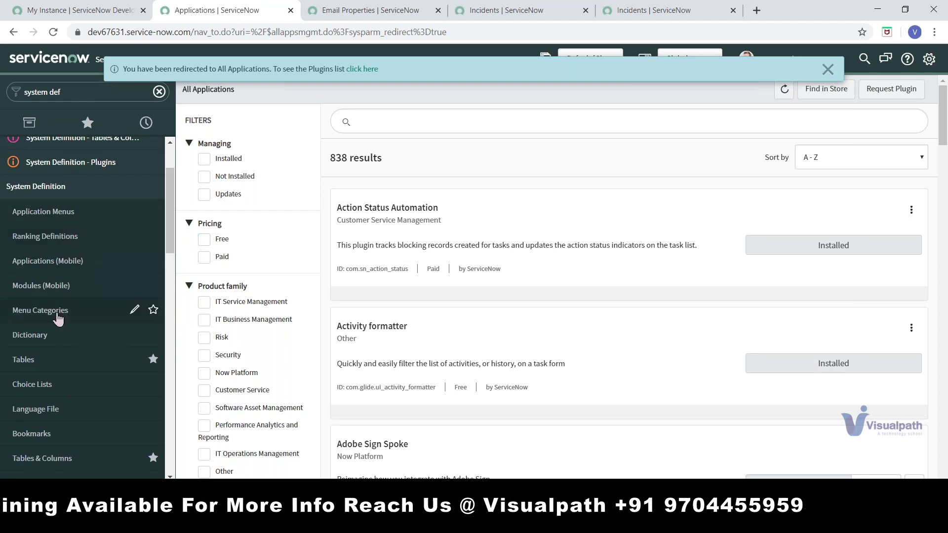
{"action": "left_click_drag", "start_coordinate": [167, 212], "coordinate": [171, 246]}
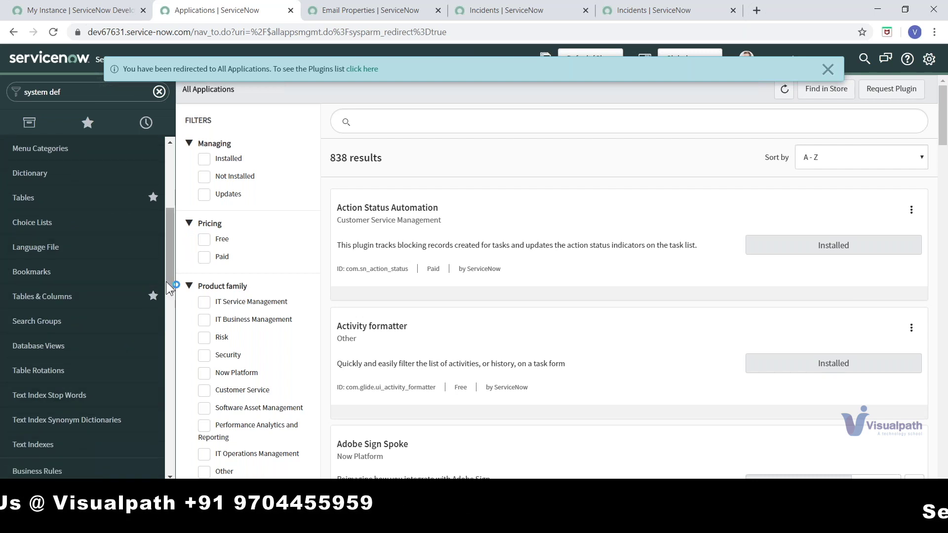
{"action": "left_click_drag", "start_coordinate": [166, 281], "coordinate": [168, 303]}
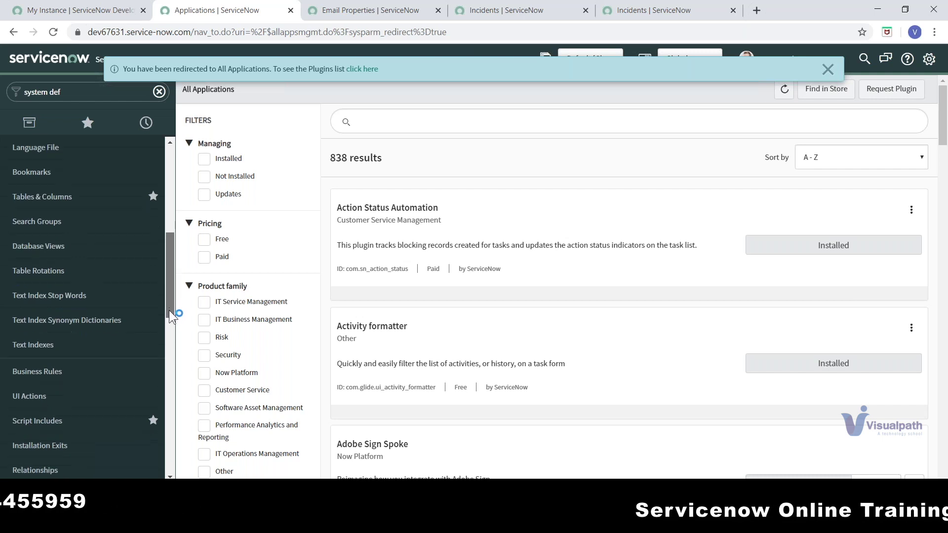
{"action": "scroll", "coordinate": [44, 335], "scroll_direction": "down", "scroll_amount": 2}
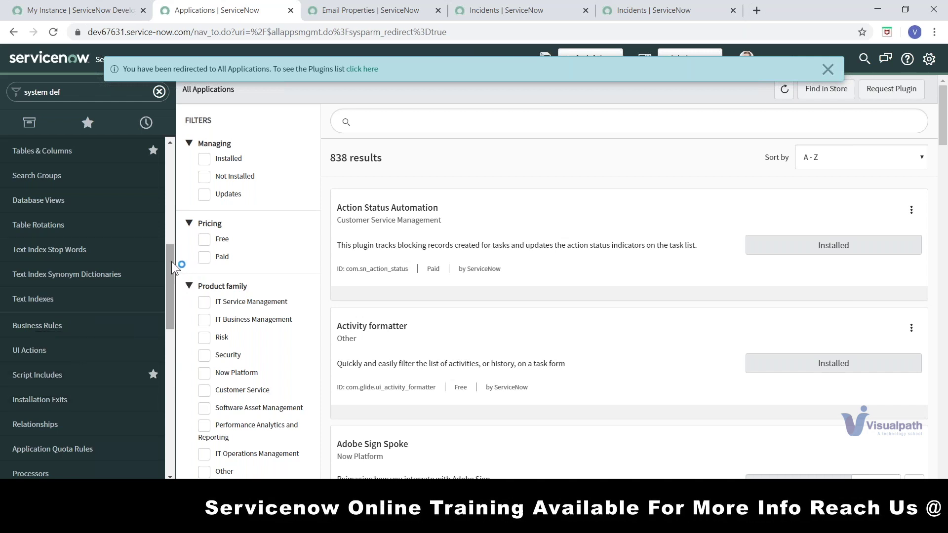
{"action": "left_click_drag", "start_coordinate": [171, 261], "coordinate": [173, 307]}
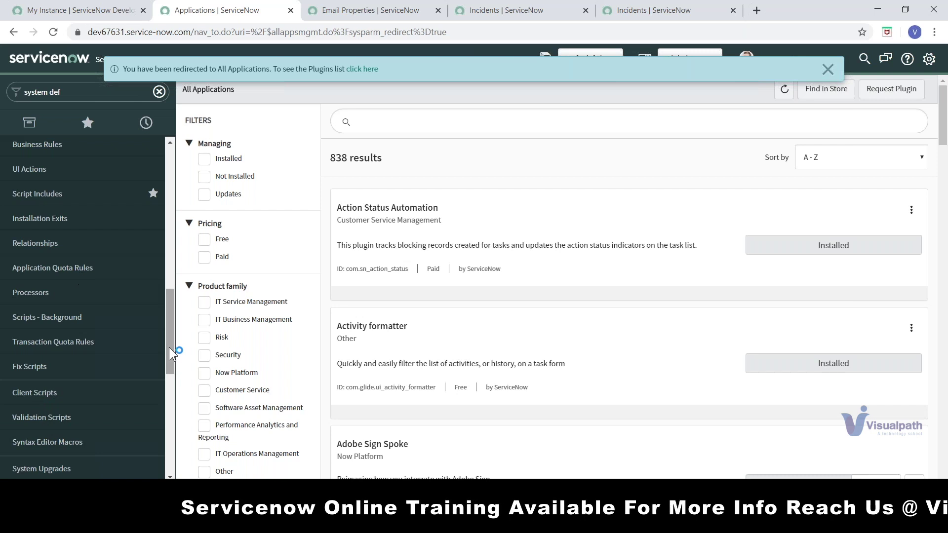
{"action": "left_click_drag", "start_coordinate": [169, 348], "coordinate": [170, 177]}
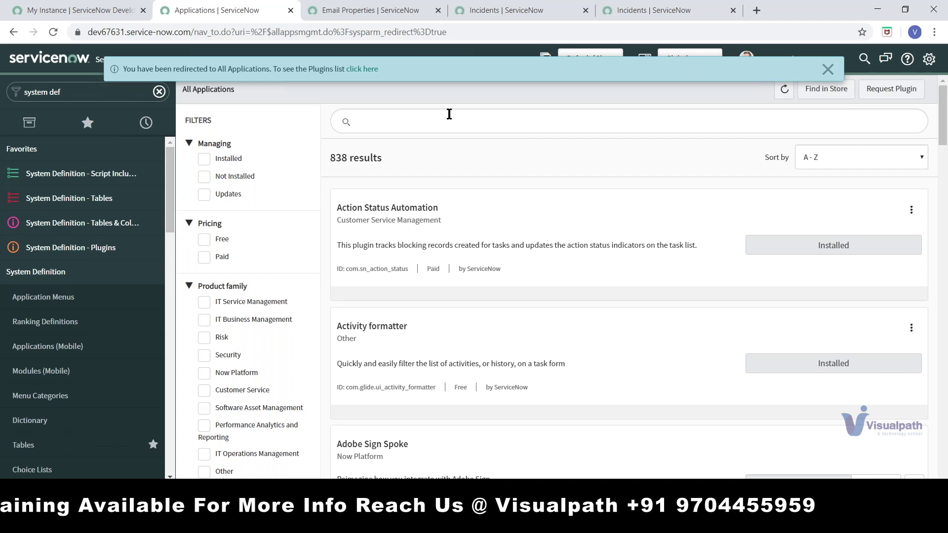
{"action": "left_click", "coordinate": [827, 70]}
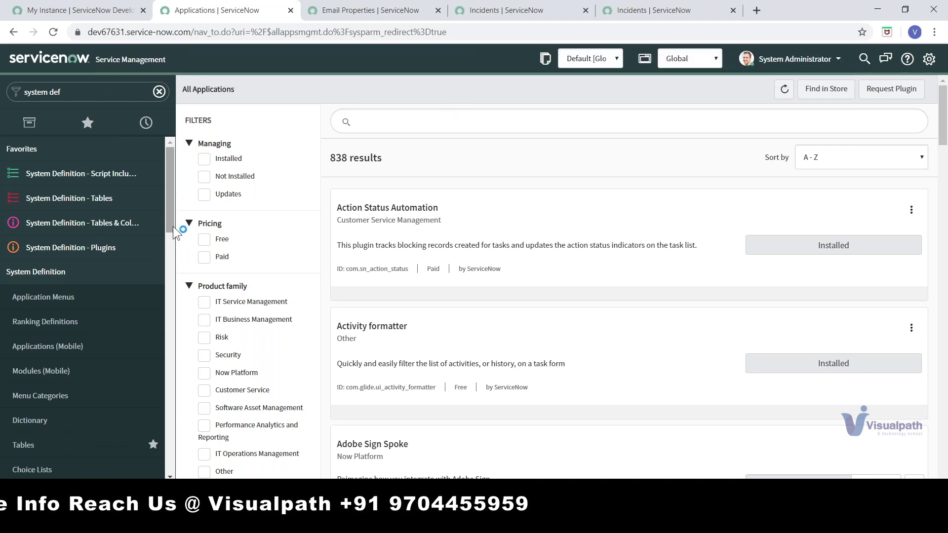
Filter the navigator by 'email pro' and go to System Properties > Email Properties
{"action": "key", "text": "alt+Tab"}
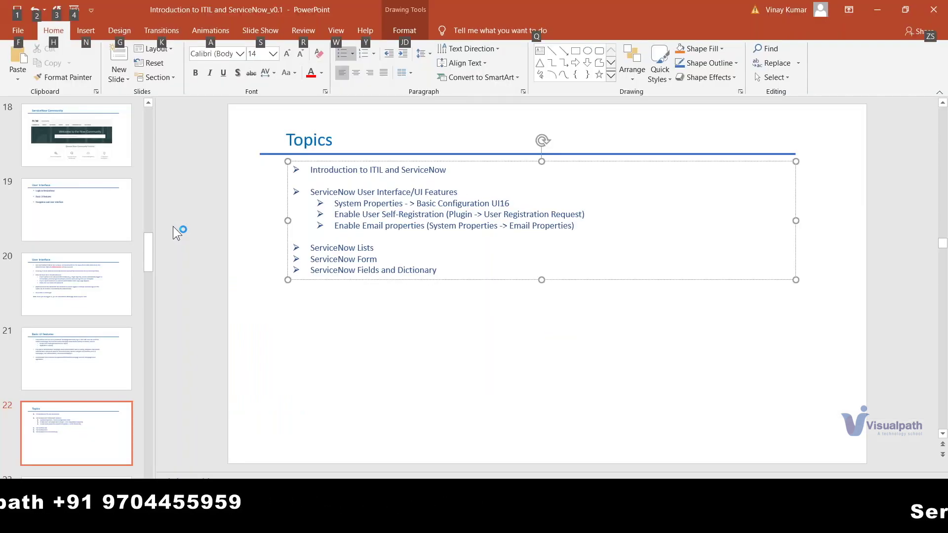
{"action": "key", "text": "alt+Tab"}
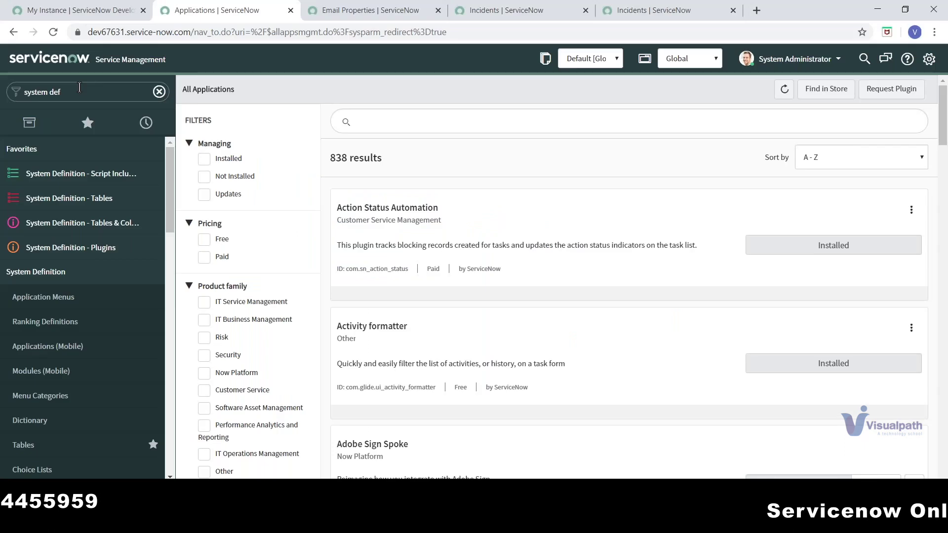
{"action": "key", "text": "alt+Tab"}
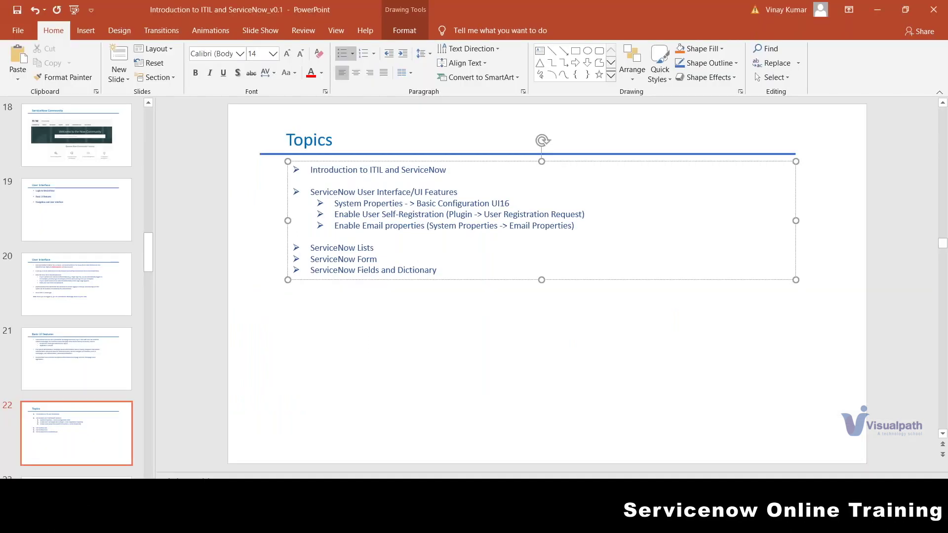
{"action": "key", "text": "alt+Tab"}
{"action": "type", "text": "email r"}
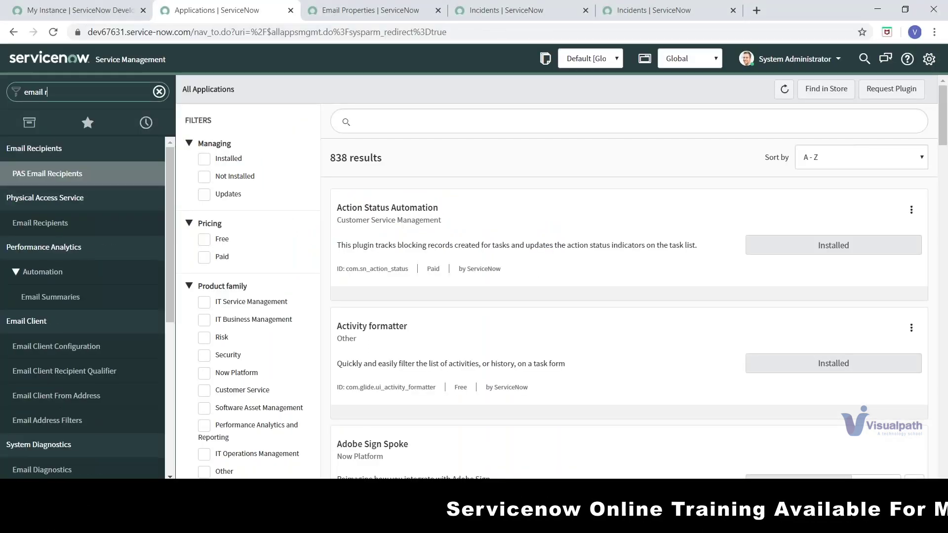
{"action": "key", "text": "BackSpace"}
{"action": "type", "text": "pro"}
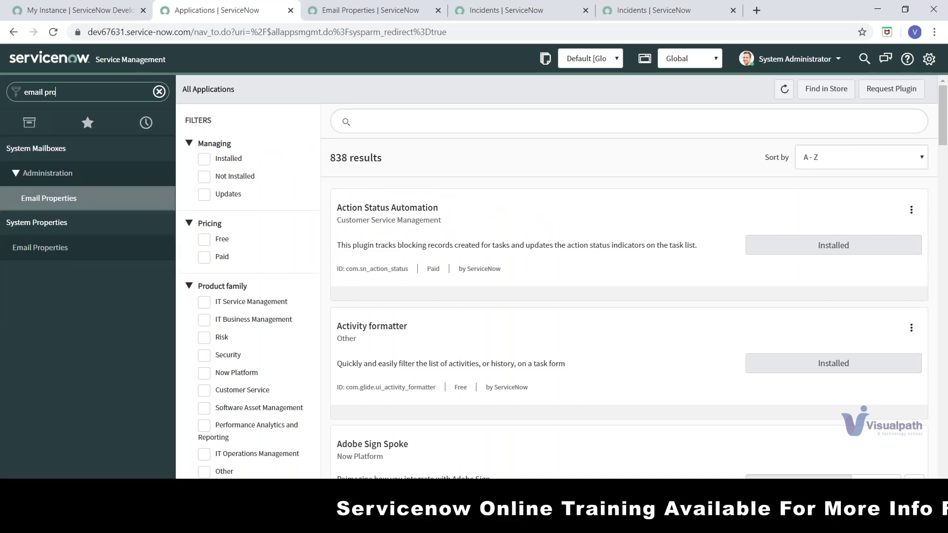
{"action": "left_click", "coordinate": [36, 246]}
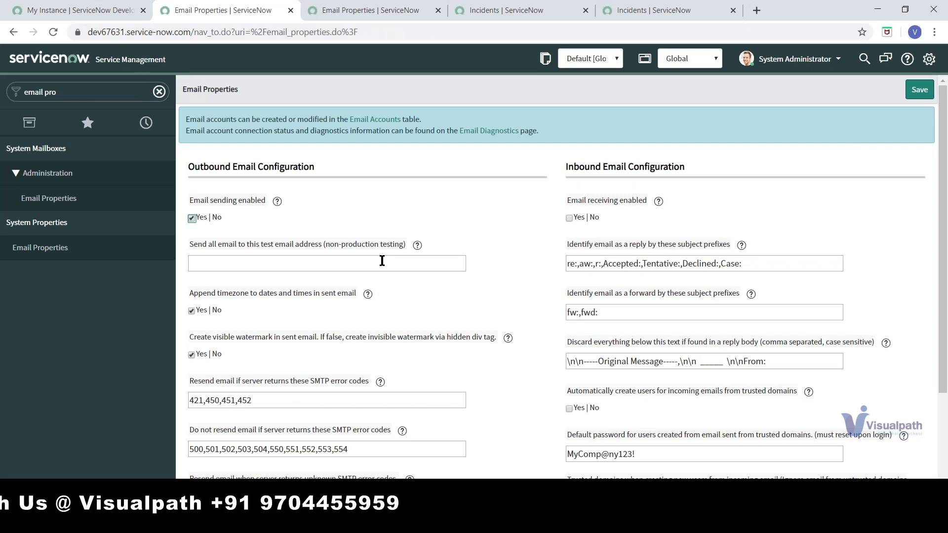
Tick 'Email sending enabled' under Outbound Email Configuration and clear the navigator filter
{"action": "left_click", "coordinate": [115, 96]}
{"action": "left_click", "coordinate": [115, 96]}
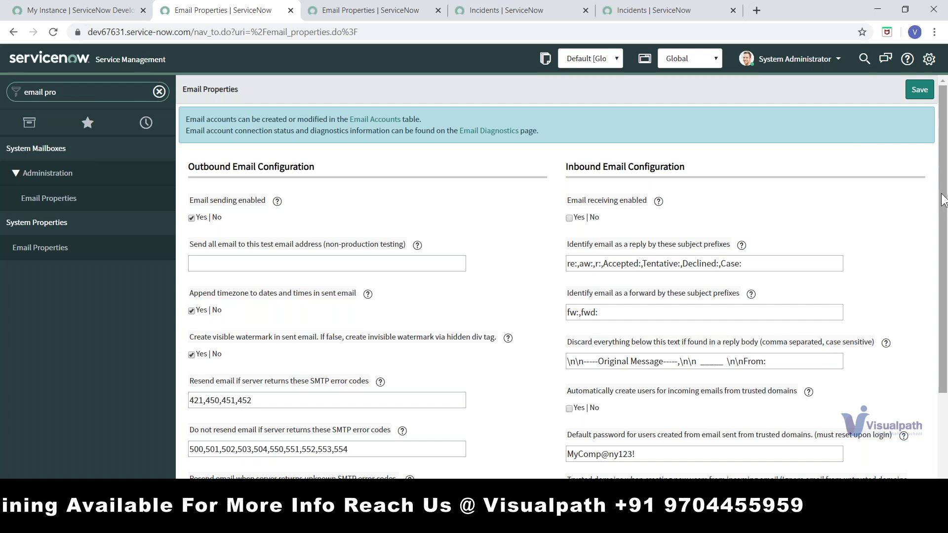
{"action": "scroll", "coordinate": [943, 204], "scroll_direction": "down", "scroll_amount": 2}
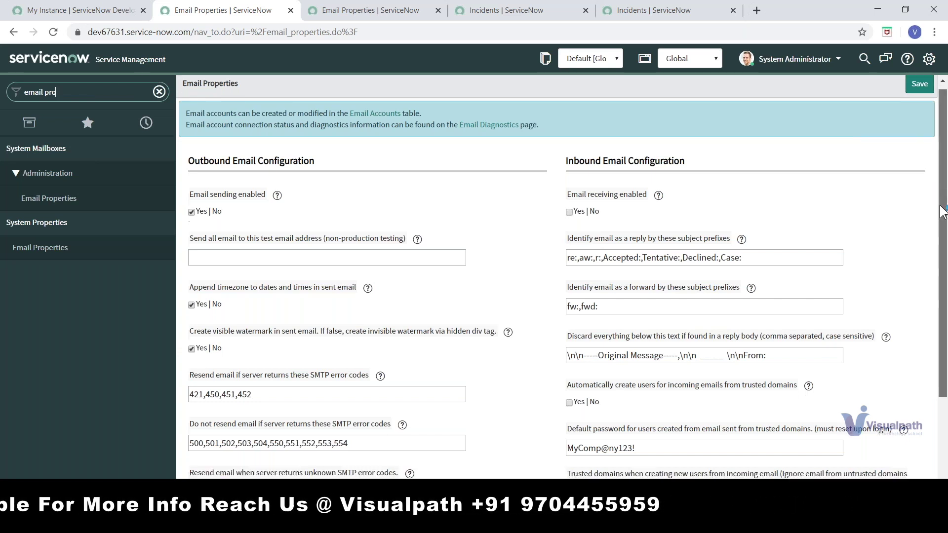
{"action": "scroll", "coordinate": [943, 256], "scroll_direction": "up", "scroll_amount": 1}
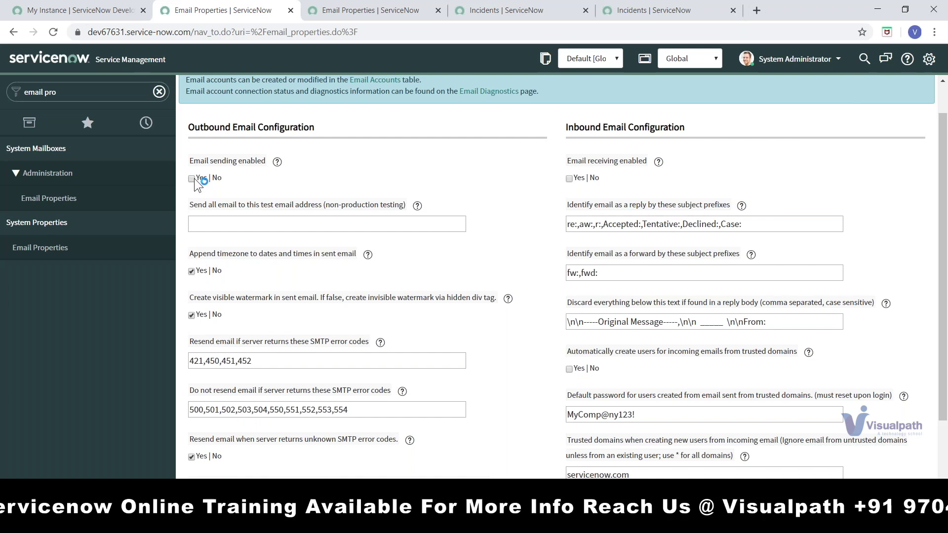
{"action": "left_click", "coordinate": [190, 178]}
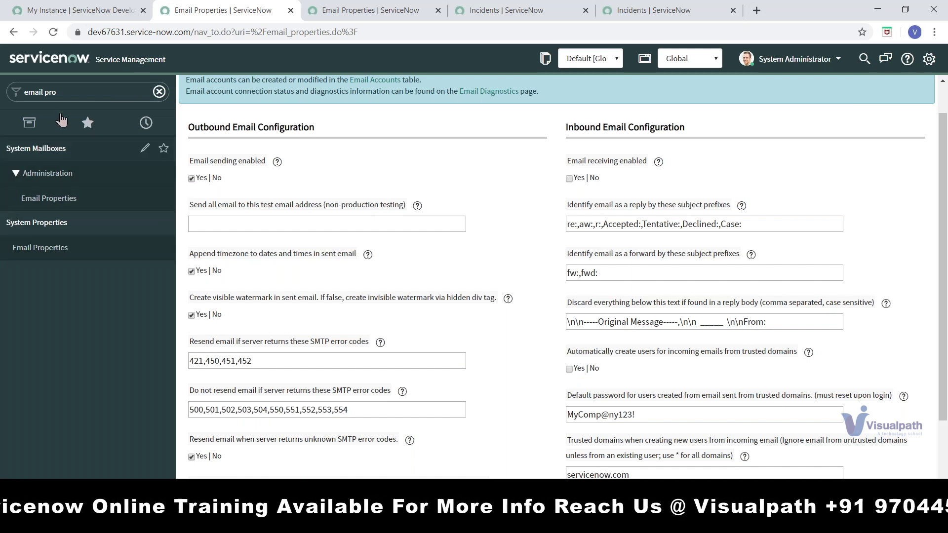
{"action": "left_click", "coordinate": [71, 92]}
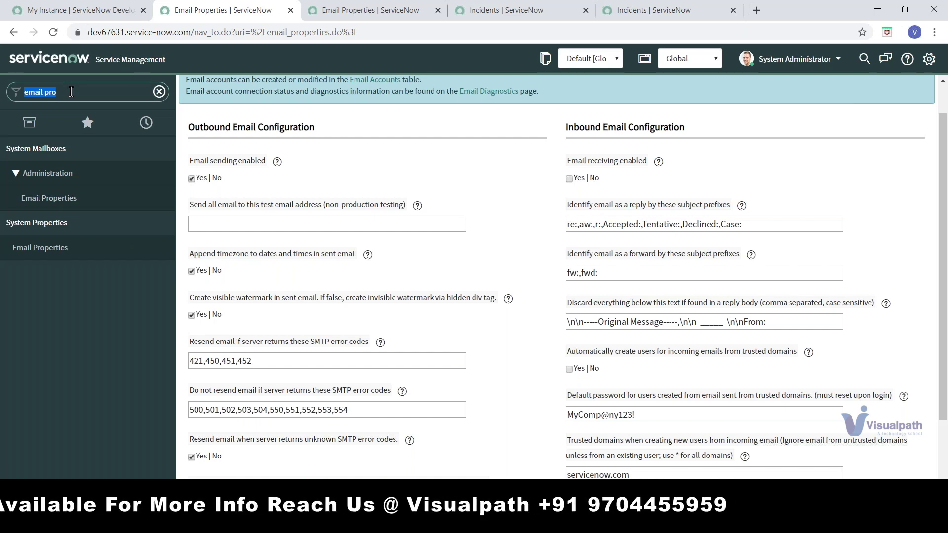
{"action": "key", "text": "BackSpace"}
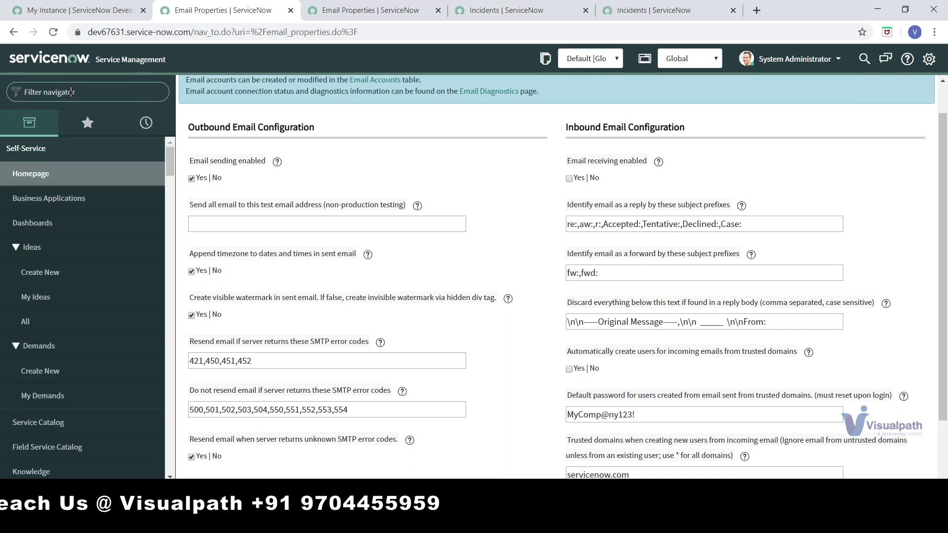
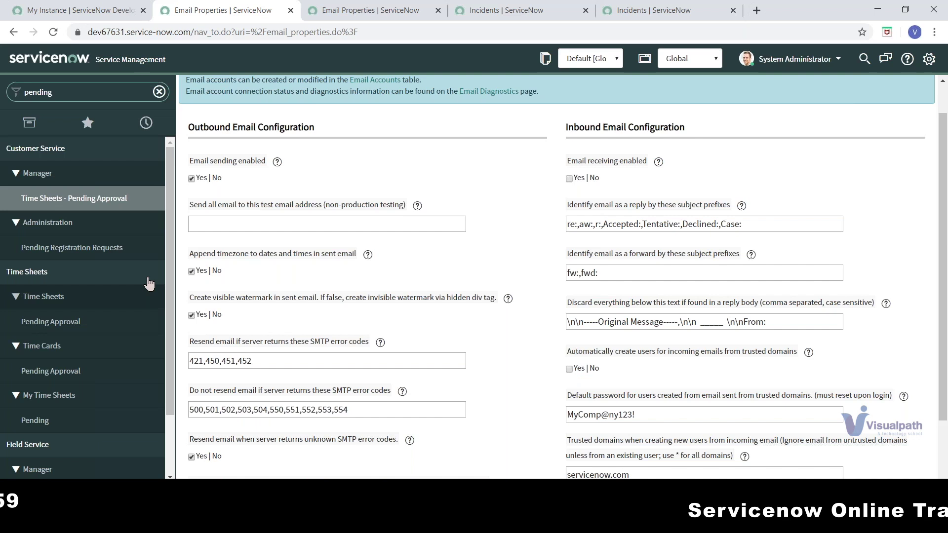
Open the Test123 registration request, check its email address, and create a user account from it
{"action": "left_click_drag", "start_coordinate": [168, 246], "coordinate": [170, 325]}
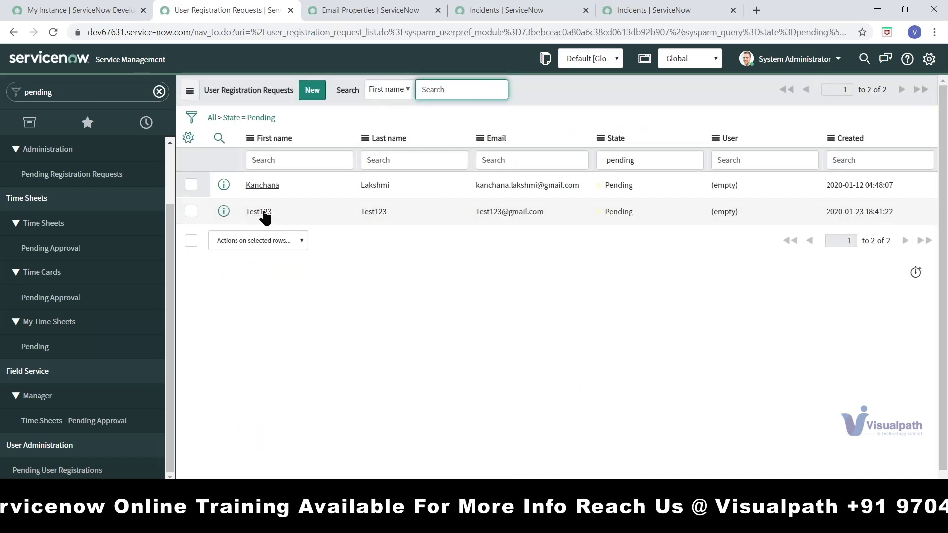
{"action": "left_click", "coordinate": [263, 213]}
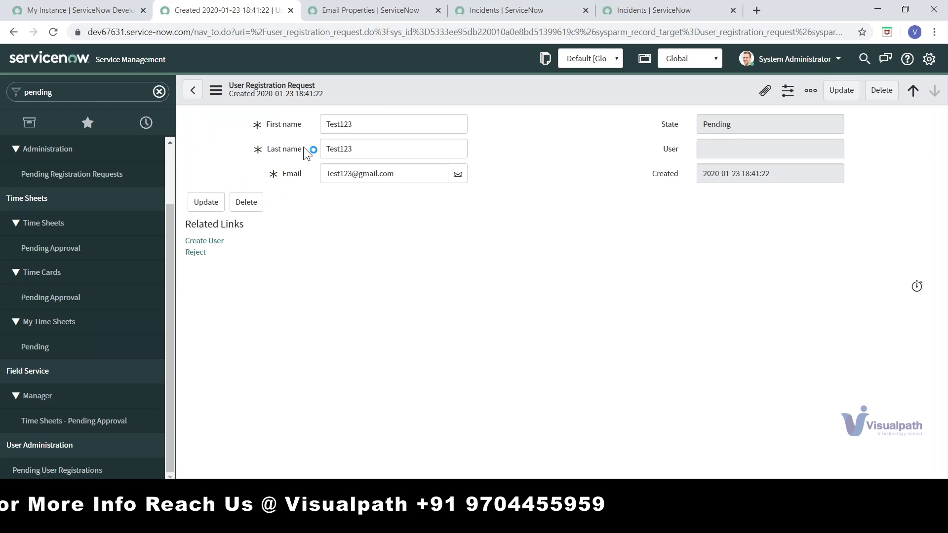
{"action": "left_click", "coordinate": [400, 177]}
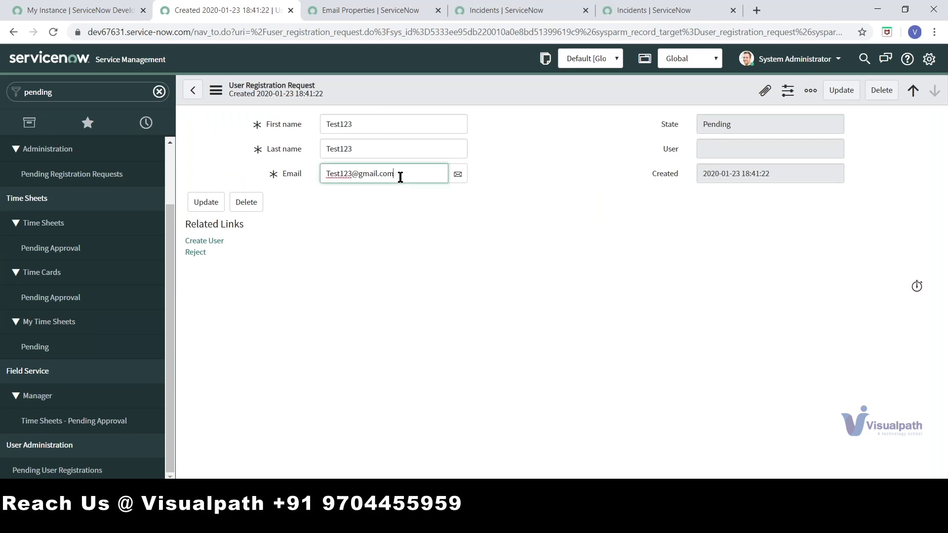
{"action": "left_click", "coordinate": [440, 218]}
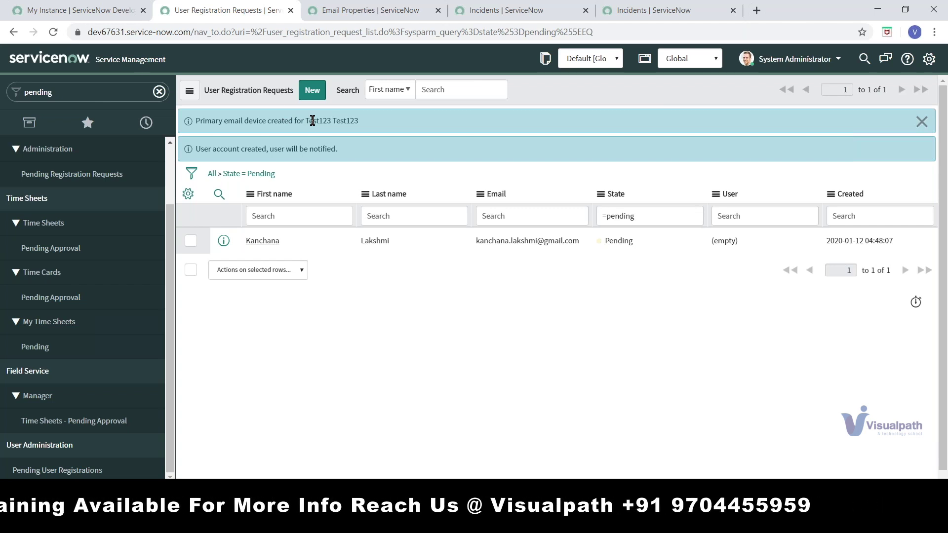
Filter the navigator for 'email', then reload the registration requests page
{"action": "left_click", "coordinate": [133, 95]}
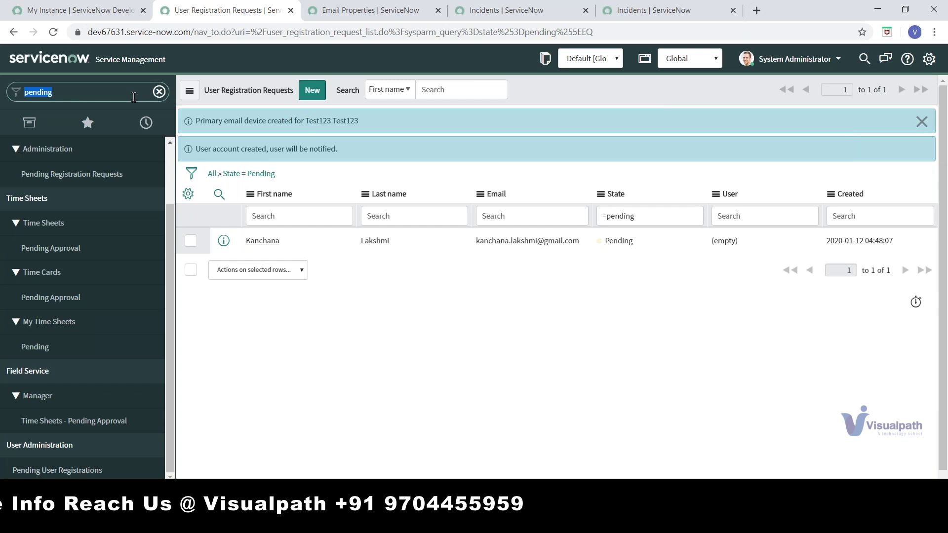
{"action": "type", "text": "email"}
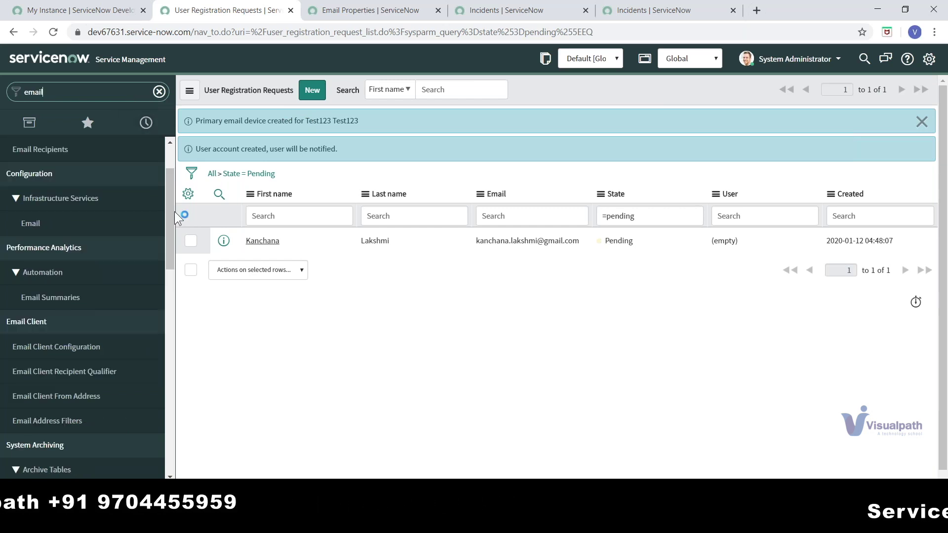
{"action": "left_click_drag", "start_coordinate": [173, 210], "coordinate": [181, 135]}
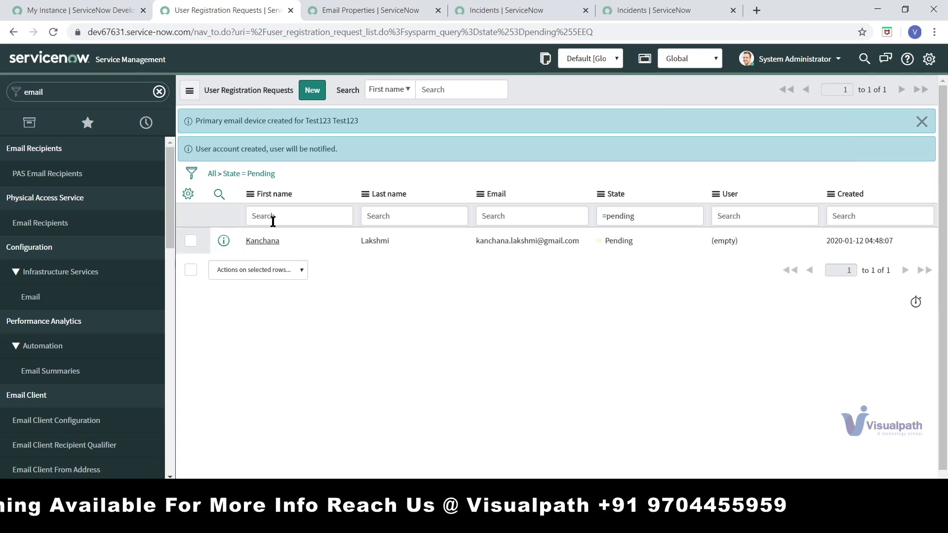
{"action": "left_click", "coordinate": [47, 34]}
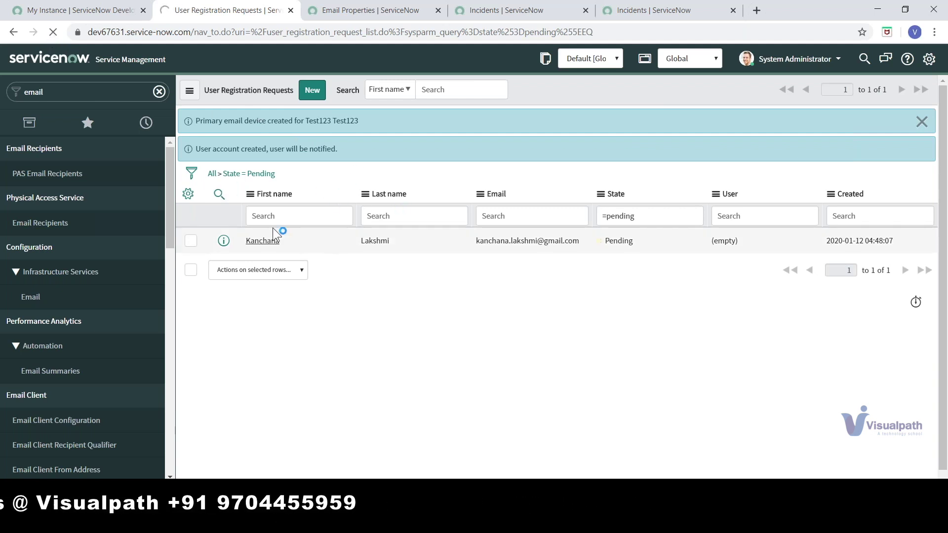
Open the Users table list by entering sys_user.LIST in the Filter navigator
{"action": "left_click", "coordinate": [99, 97]}
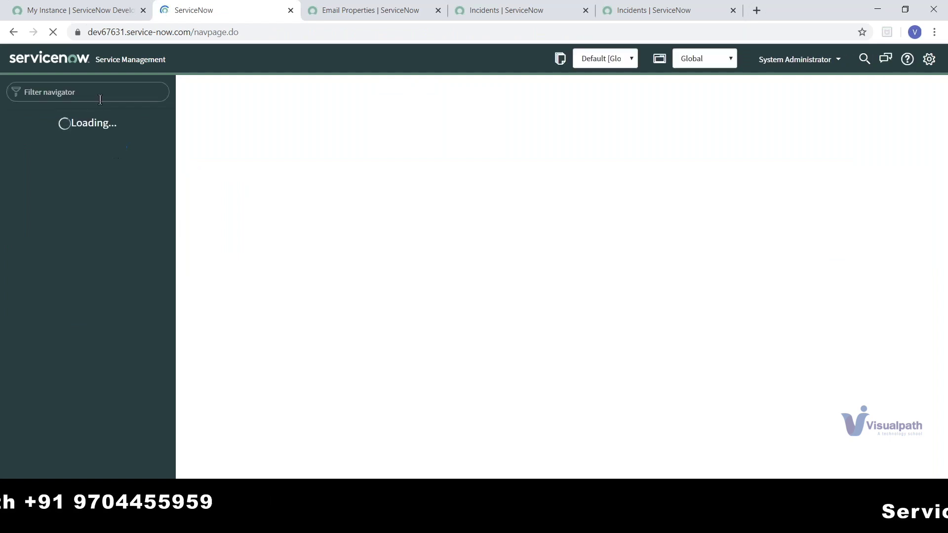
{"action": "type", "text": "sys"}
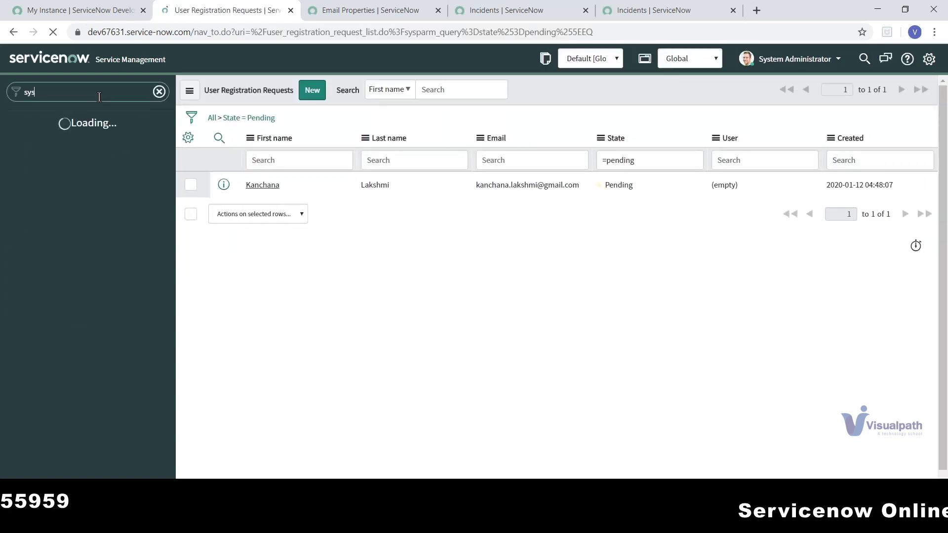
{"action": "type", "text": "_user.LIST"}
{"action": "key", "text": "Return"}
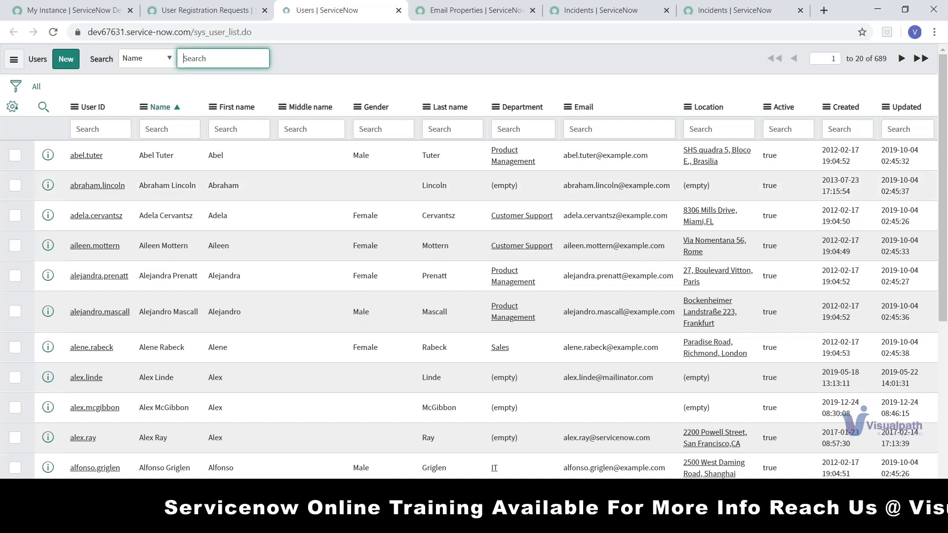
Sort the Users list by Created date, newest first
{"action": "left_click", "coordinate": [899, 109]}
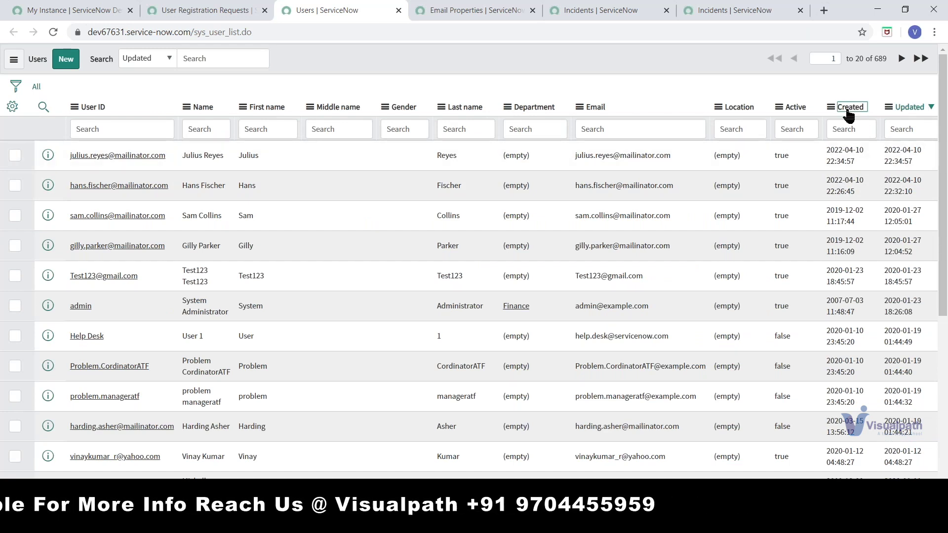
{"action": "left_click", "coordinate": [850, 107]}
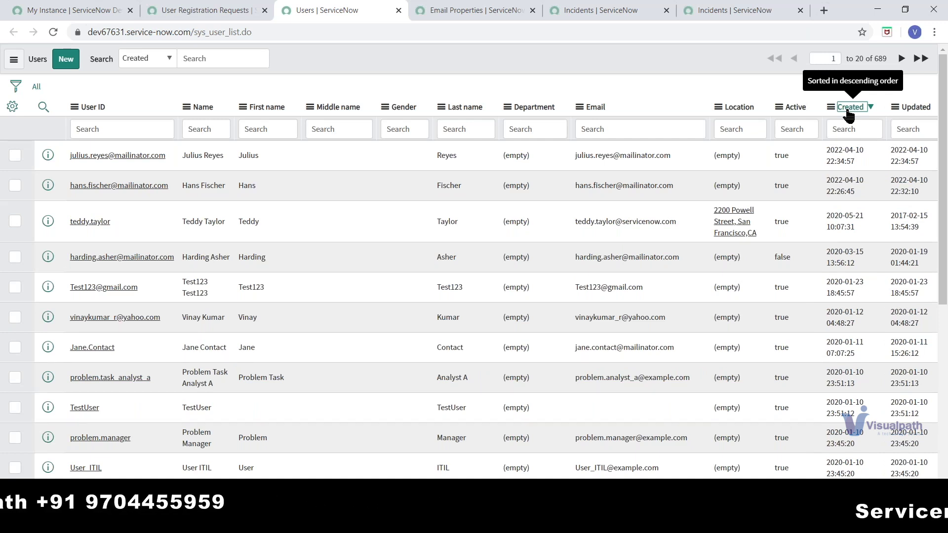
{"action": "left_click", "coordinate": [164, 134]}
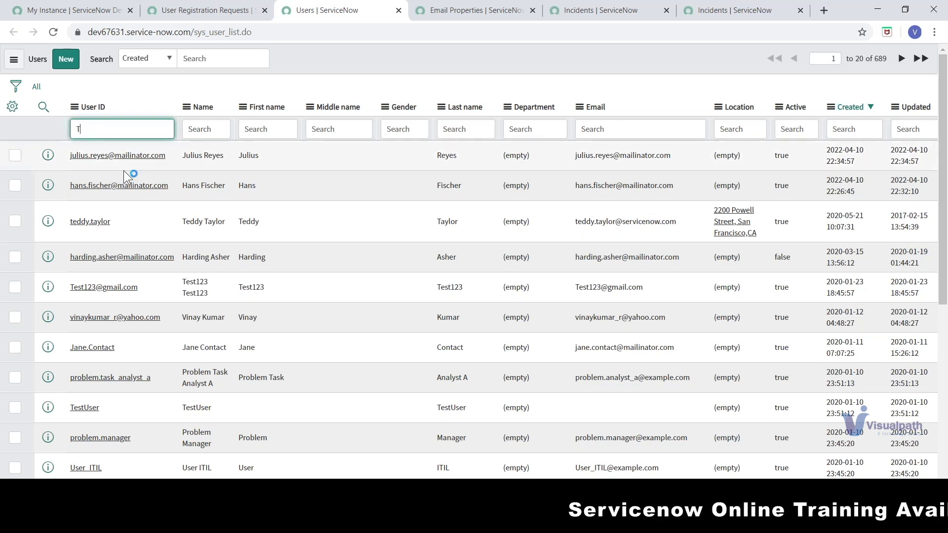
Open the new Test123 user record in its own tab, then return to the PowerPoint deck
{"action": "middle_click", "coordinate": [88, 291]}
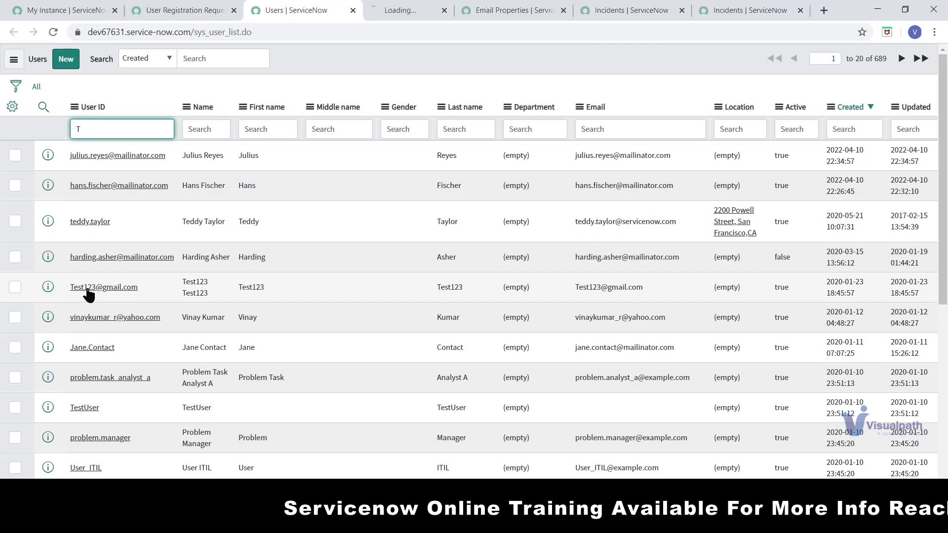
{"action": "left_click", "coordinate": [381, 18]}
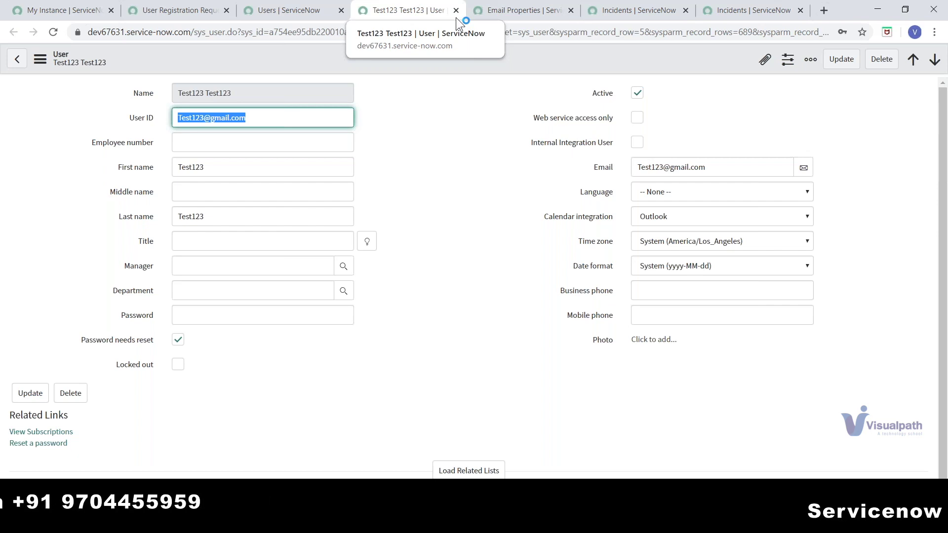
{"action": "left_click", "coordinate": [156, 15]}
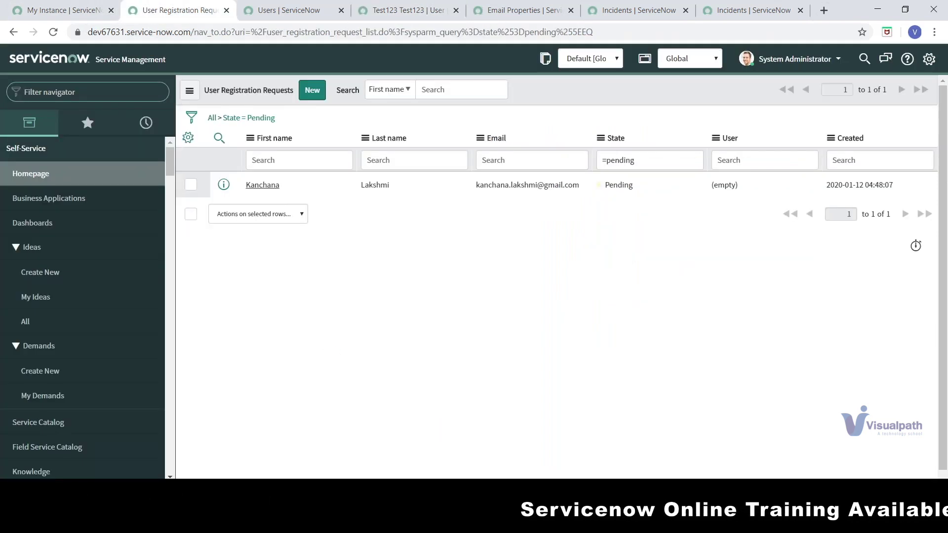
{"action": "left_click", "coordinate": [506, 442]}
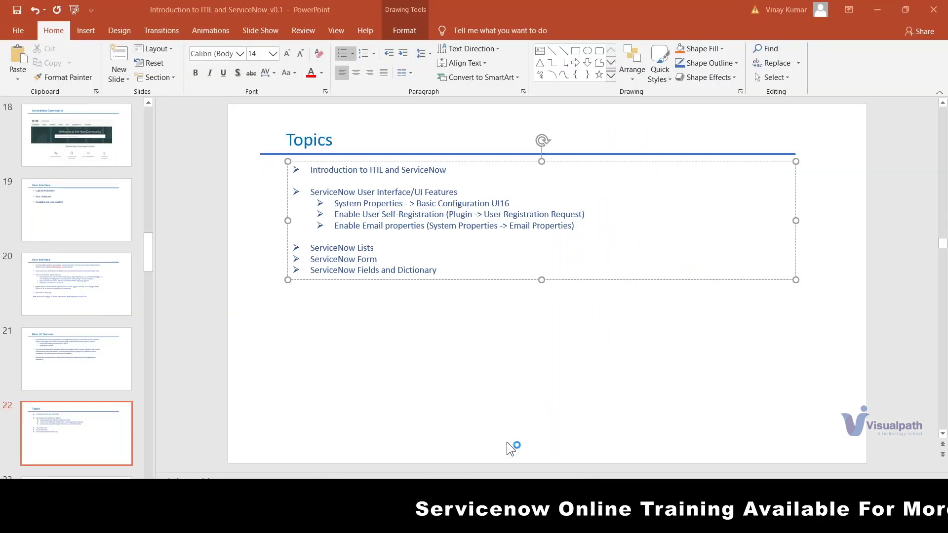
Deselect the Topics slide text box and switch back to the ServiceNow pending requests page
{"action": "left_click", "coordinate": [290, 340]}
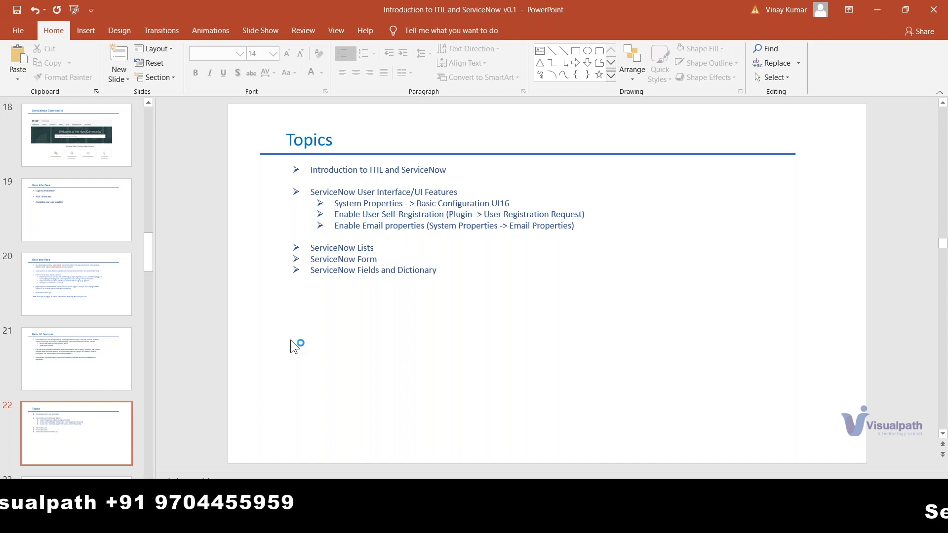
{"action": "key", "text": "alt+Tab"}
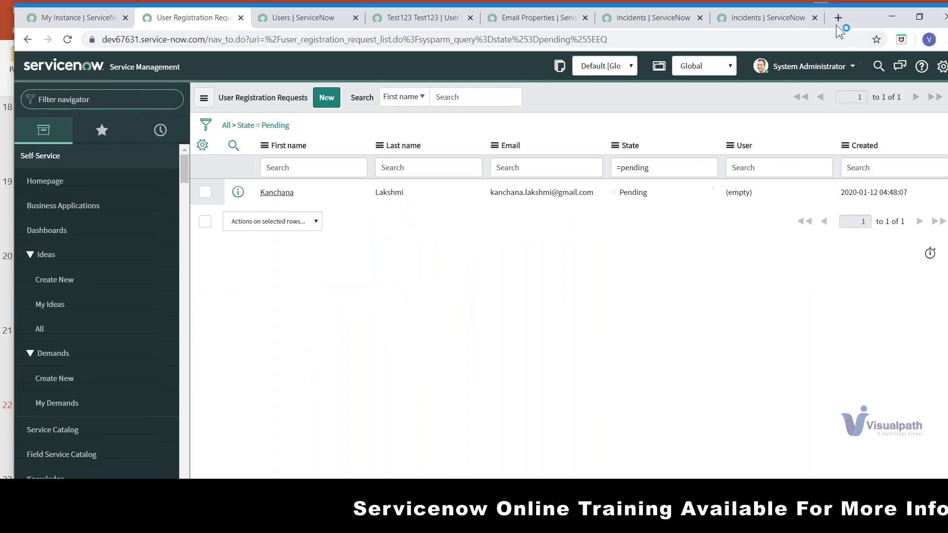
Point out the ServiceNow Lists topic on the presentation slide, then return to the browser
{"action": "key", "text": "alt+Tab"}
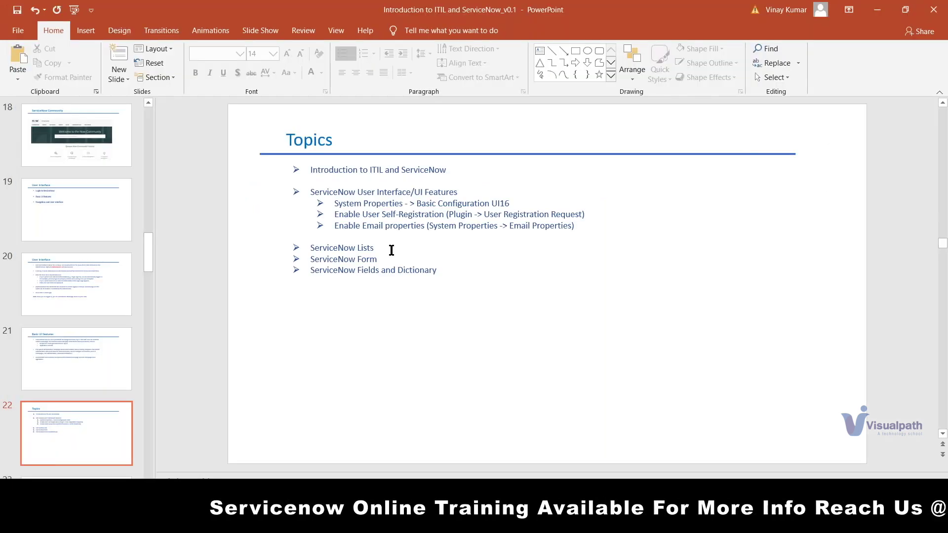
{"action": "left_click", "coordinate": [391, 251]}
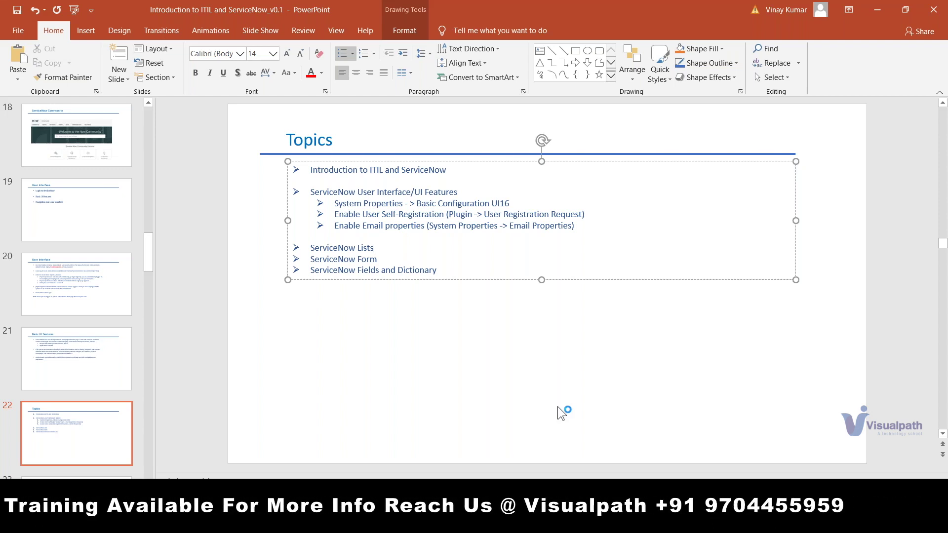
{"action": "key", "text": "alt+Tab"}
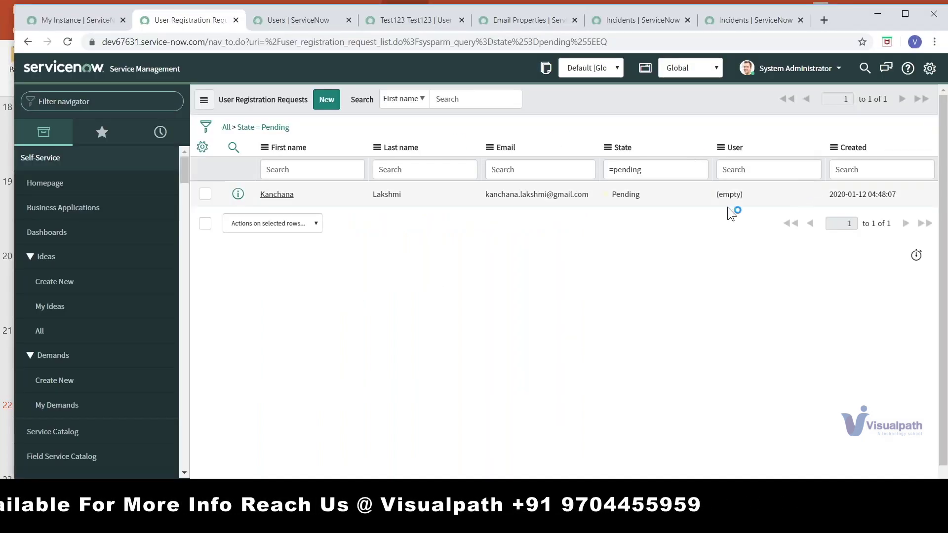
In the second Incidents tab, highlight the table name 'incident' in the incident_list.do address
{"action": "left_click", "coordinate": [727, 23]}
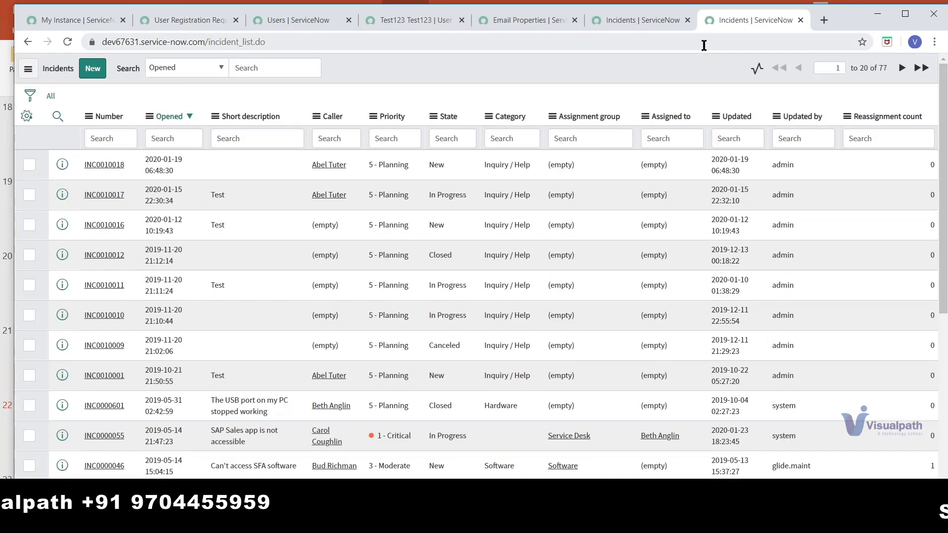
{"action": "double_click", "coordinate": [847, 23]}
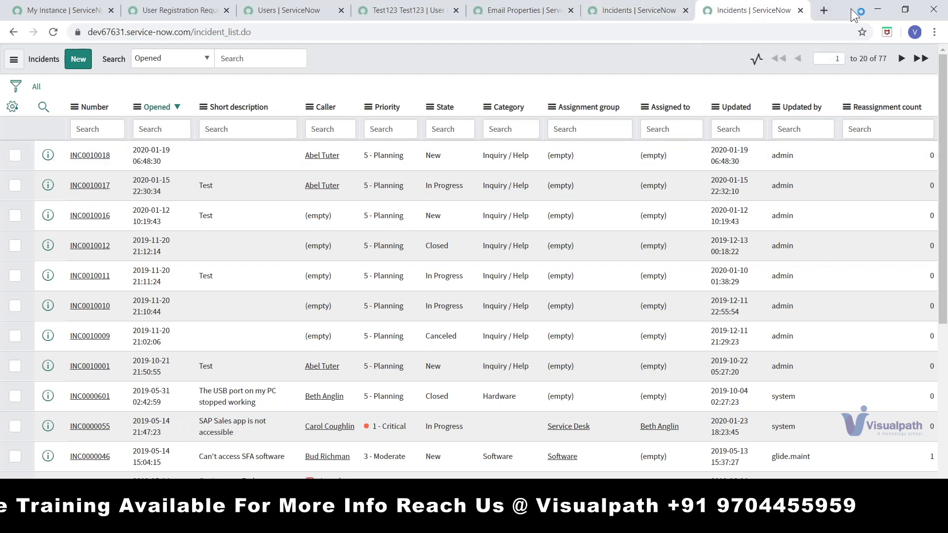
{"action": "left_click_drag", "start_coordinate": [851, 9], "coordinate": [851, 18]}
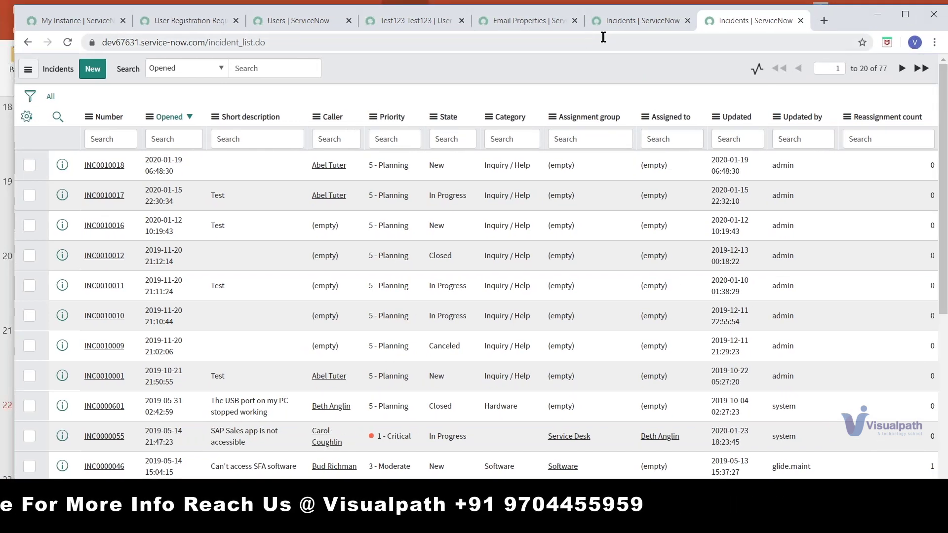
{"action": "left_click", "coordinate": [622, 20]}
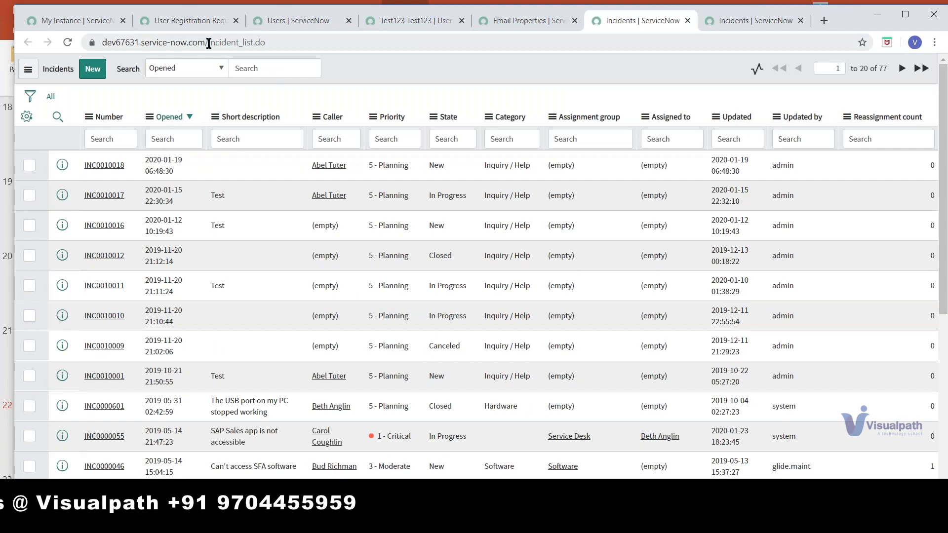
{"action": "left_click_drag", "start_coordinate": [209, 42], "coordinate": [294, 39]}
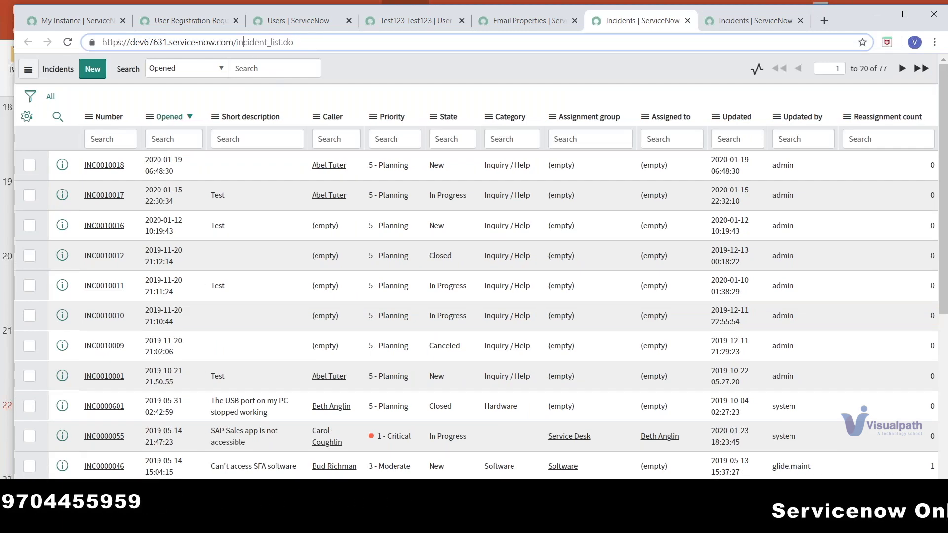
{"action": "left_click_drag", "start_coordinate": [237, 43], "coordinate": [266, 37]}
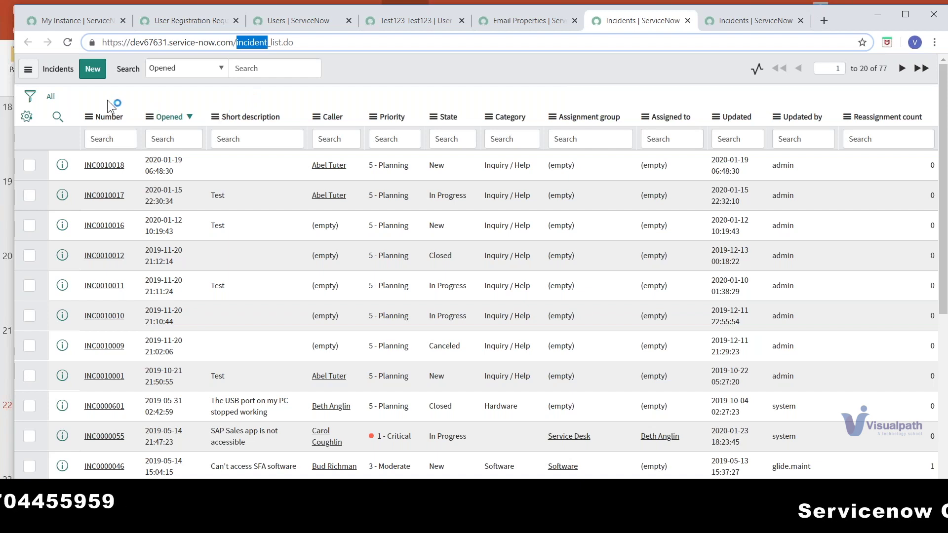
{"action": "left_click", "coordinate": [28, 69]}
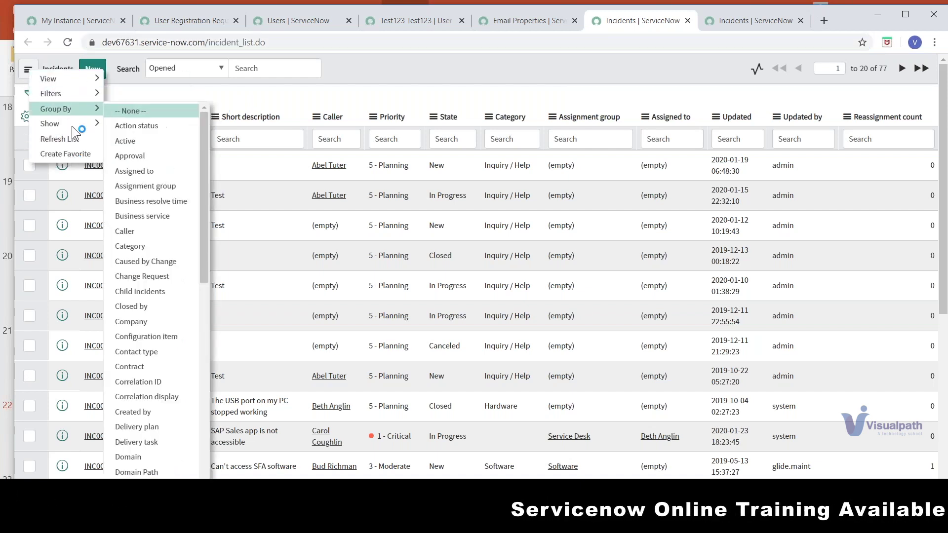
{"action": "mouse_move", "coordinate": [54, 124]}
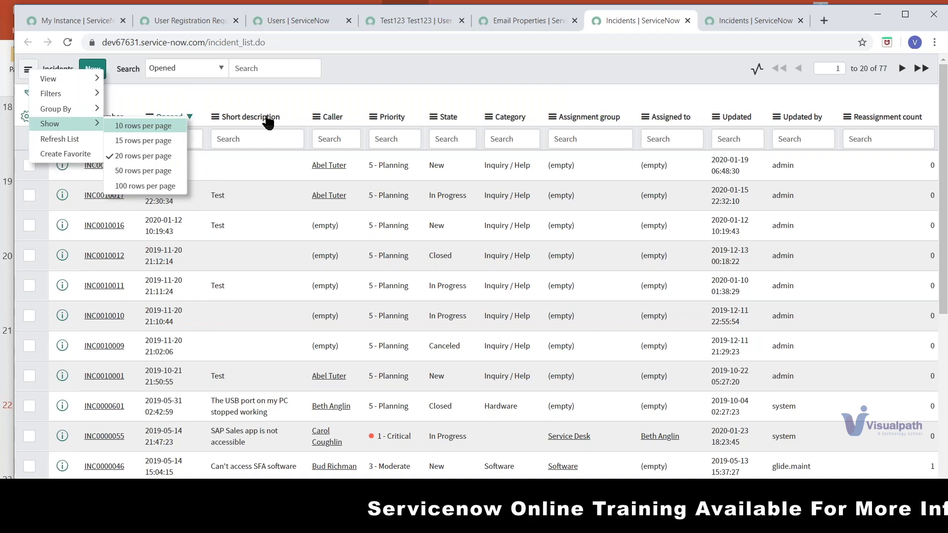
{"action": "left_click", "coordinate": [475, 97]}
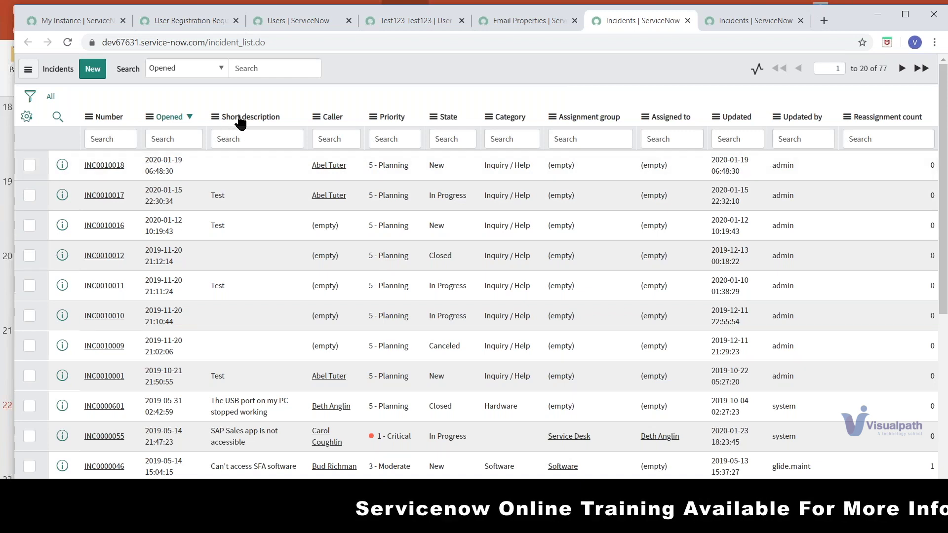
{"action": "double_click", "coordinate": [228, 43]}
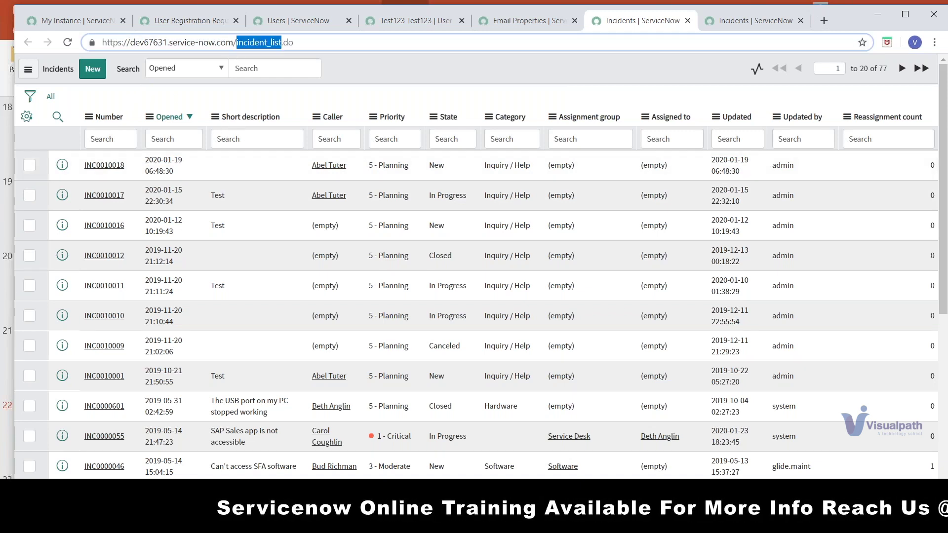
{"action": "left_click", "coordinate": [268, 42]}
{"action": "left_click_drag", "start_coordinate": [268, 42], "coordinate": [237, 44]}
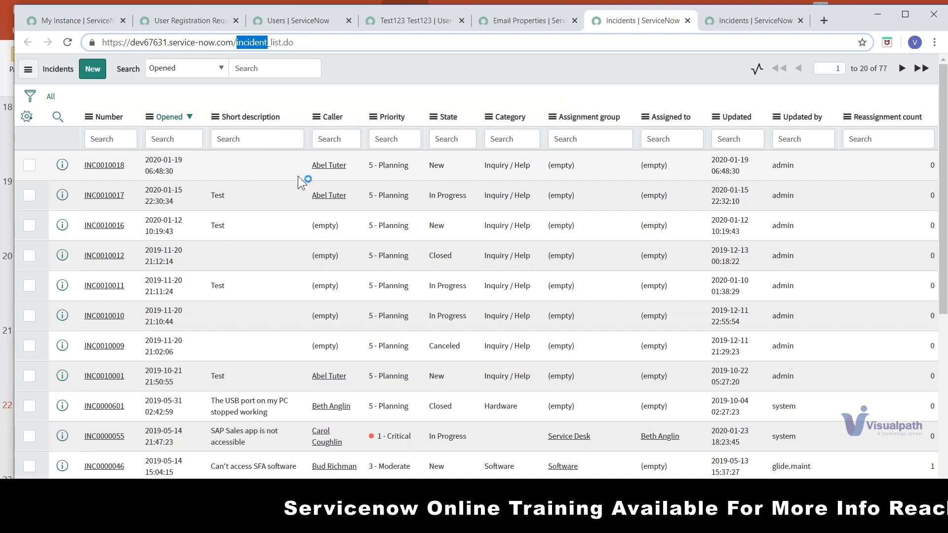
{"action": "middle_click", "coordinate": [115, 164]}
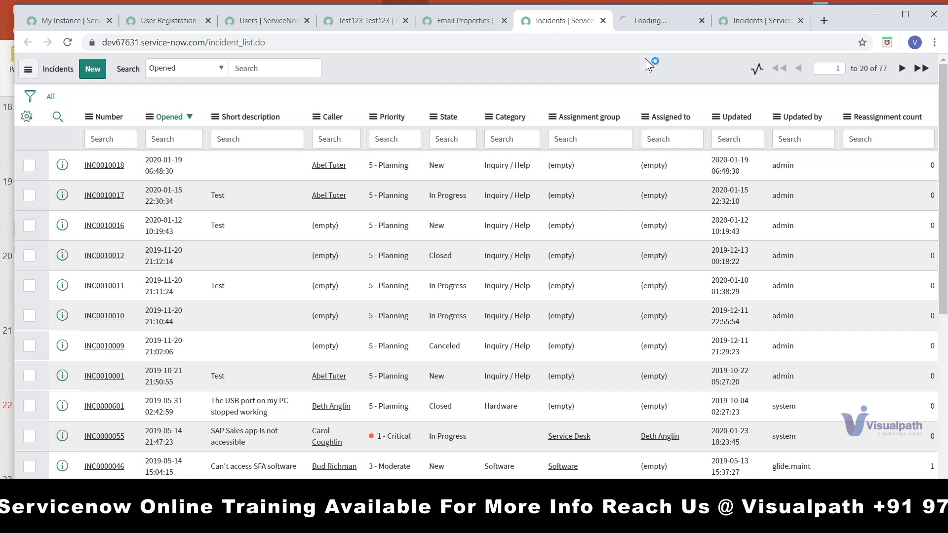
View the INC0010018 incident form in its new tab
{"action": "left_click", "coordinate": [662, 23]}
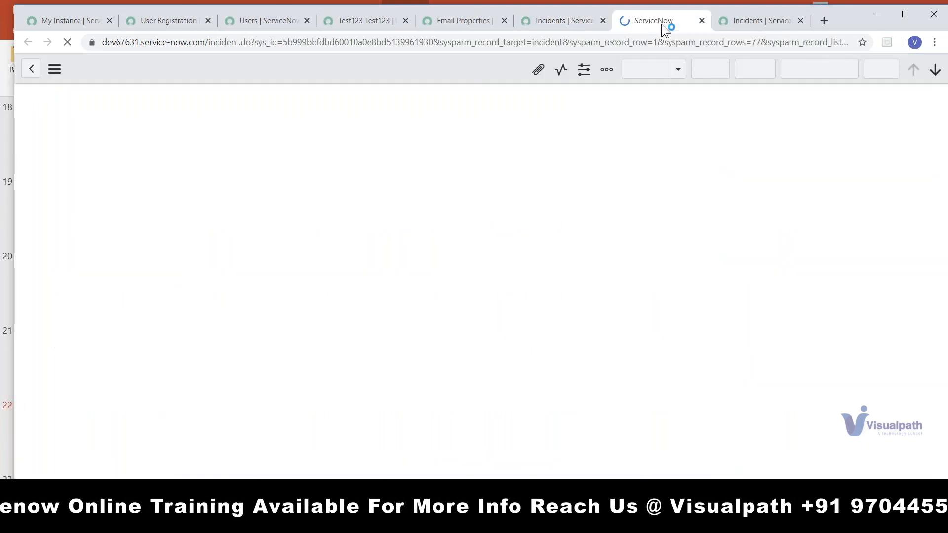
{"action": "left_click", "coordinate": [534, 25]}
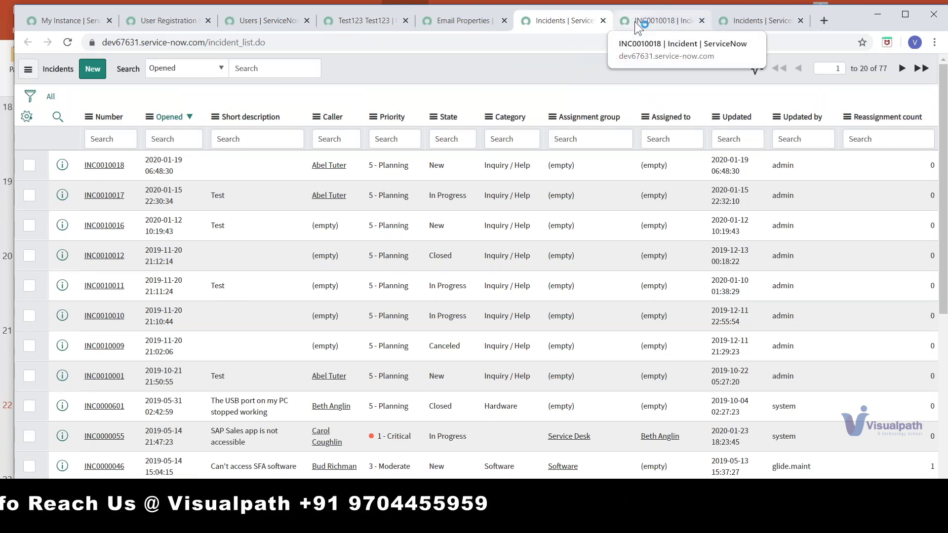
{"action": "left_click", "coordinate": [635, 22]}
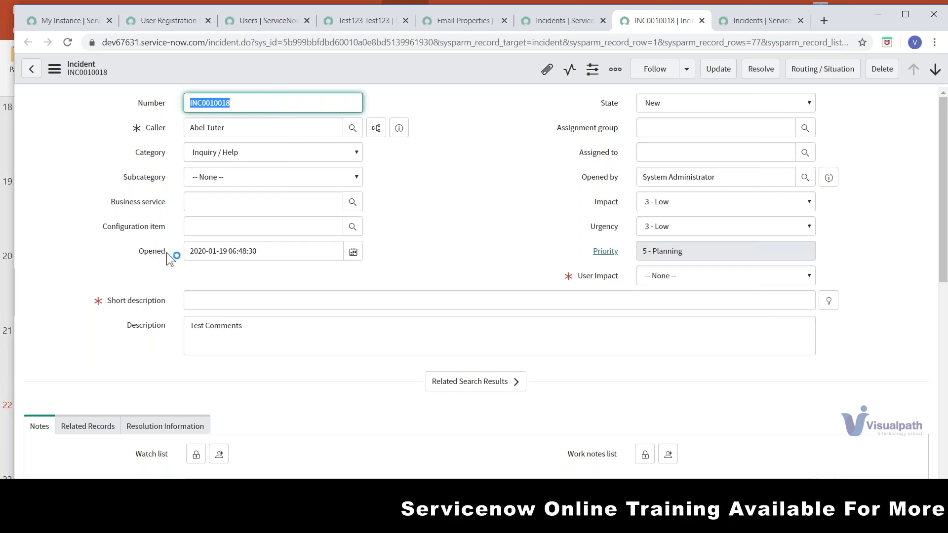
Show the form header's save, copy and configure menu, dismiss it, and return to the Incidents list
{"action": "right_click", "coordinate": [452, 73]}
{"action": "mouse_move", "coordinate": [490, 295]}
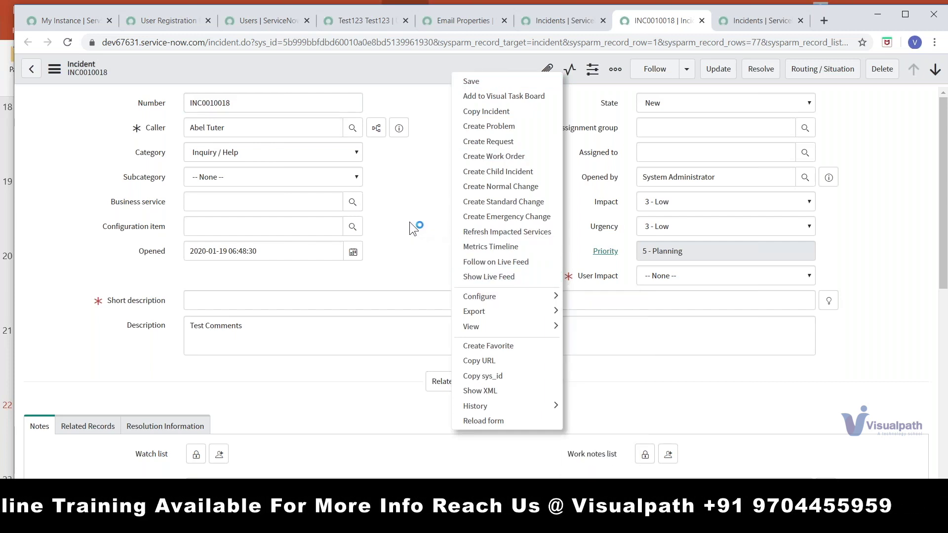
{"action": "left_click", "coordinate": [383, 221]}
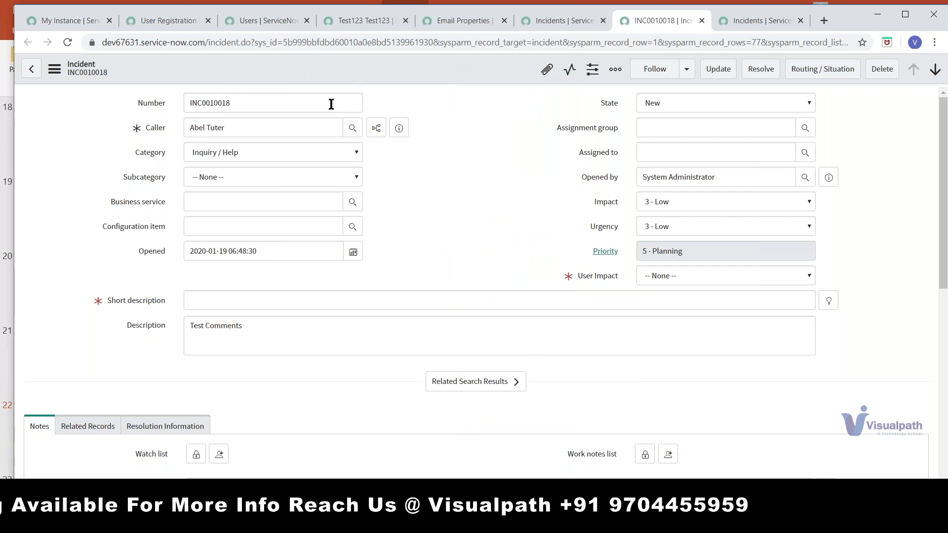
{"action": "left_click", "coordinate": [562, 28]}
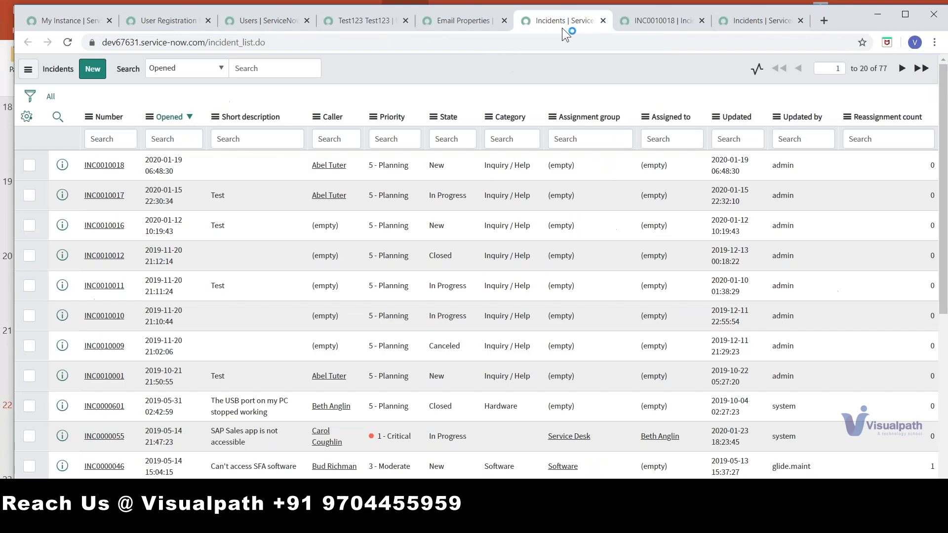
On the Email Properties tab, dismiss the redirect banner and filter the navigator by 'incident'
{"action": "left_click", "coordinate": [447, 22]}
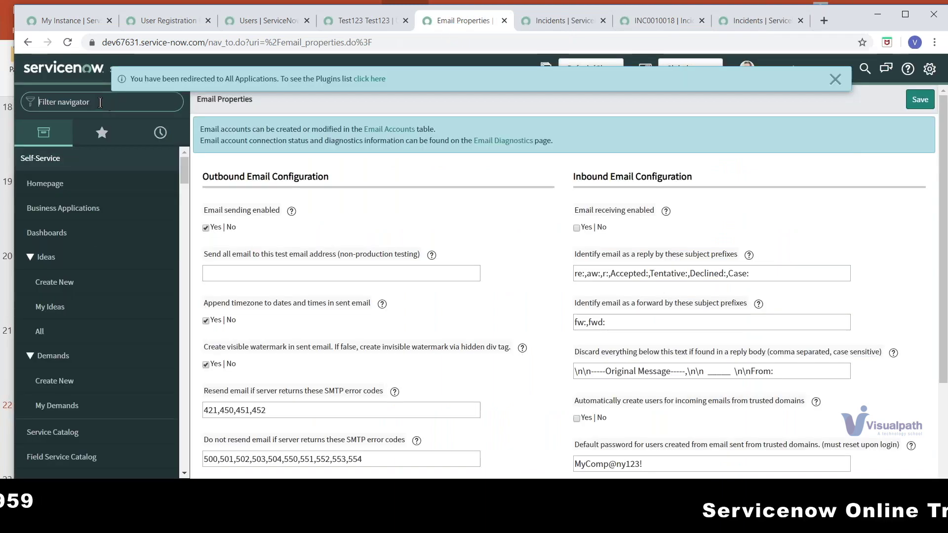
{"action": "left_click", "coordinate": [835, 79]}
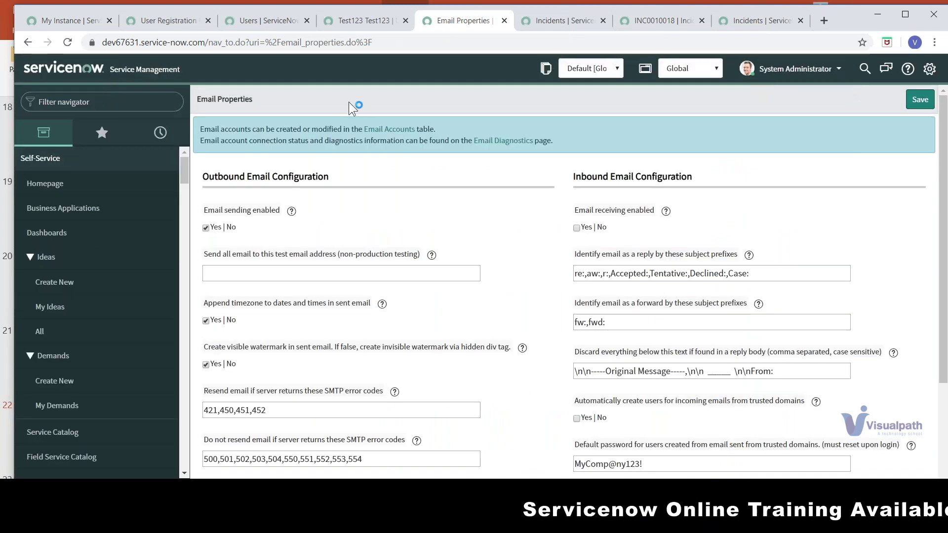
{"action": "left_click", "coordinate": [143, 106]}
{"action": "type", "text": "in"}
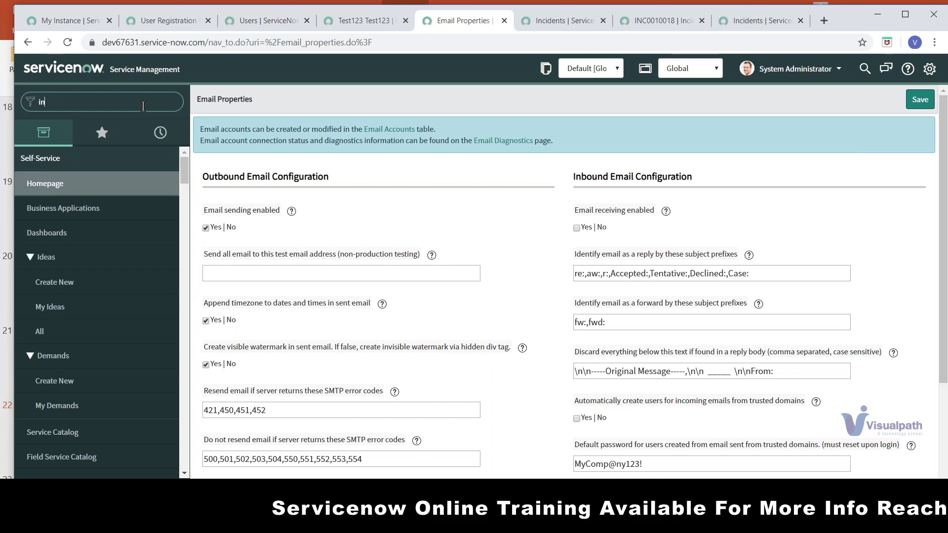
{"action": "type", "text": "cident"}
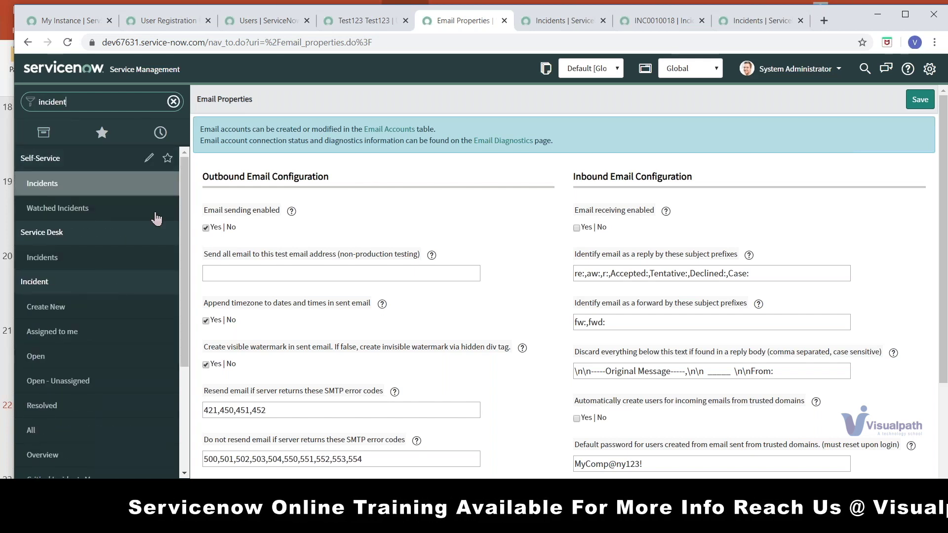
{"action": "left_click_drag", "start_coordinate": [183, 221], "coordinate": [183, 264]}
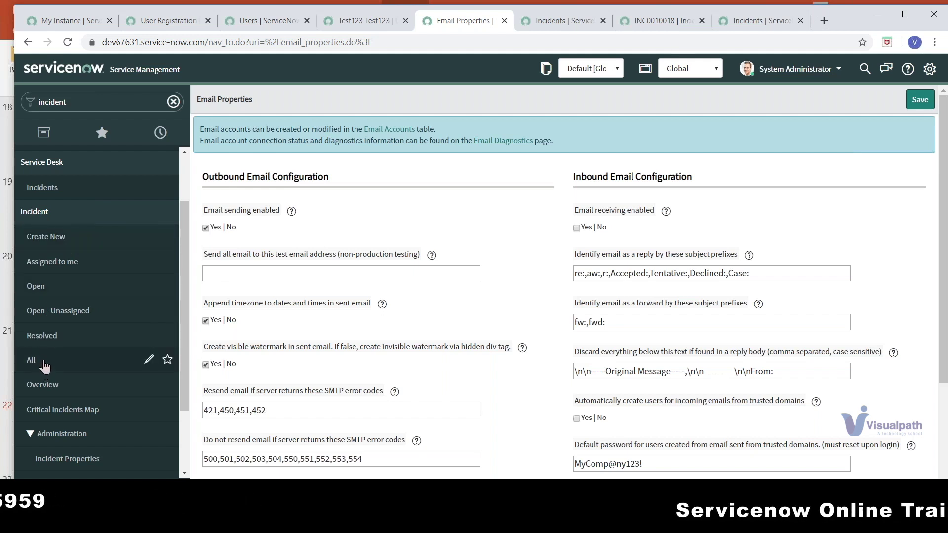
Browse the Incident modules Create New, Assigned to me, Open, and Open - Unassigned
{"action": "left_click", "coordinate": [47, 237]}
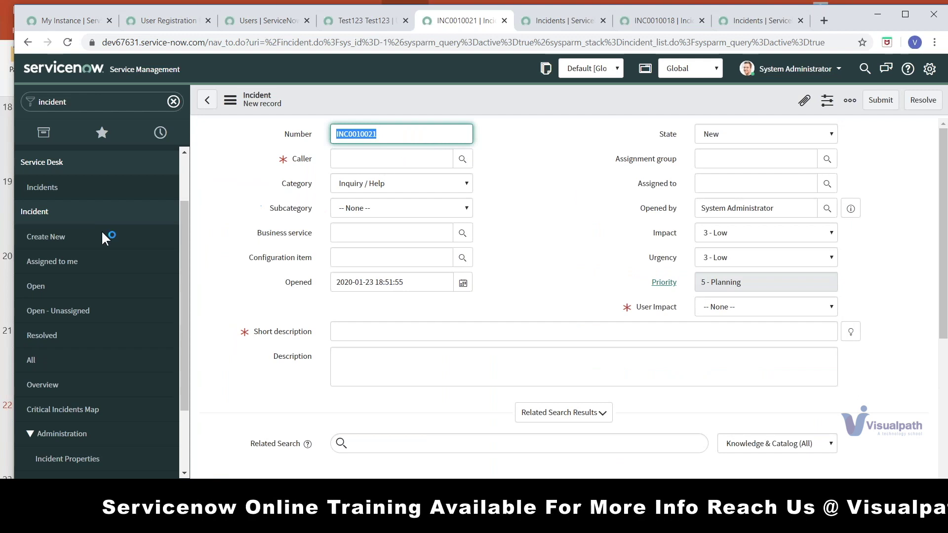
{"action": "left_click", "coordinate": [50, 261]}
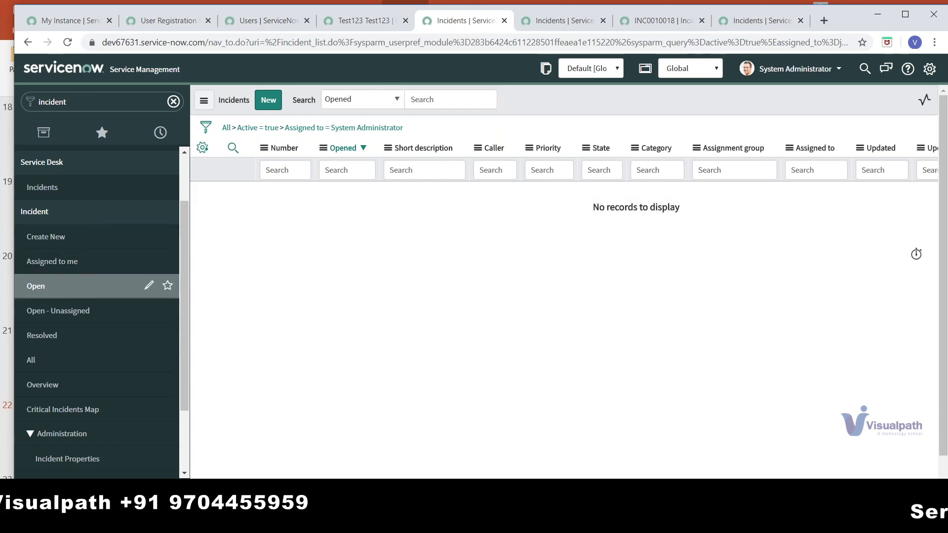
{"action": "left_click", "coordinate": [74, 286]}
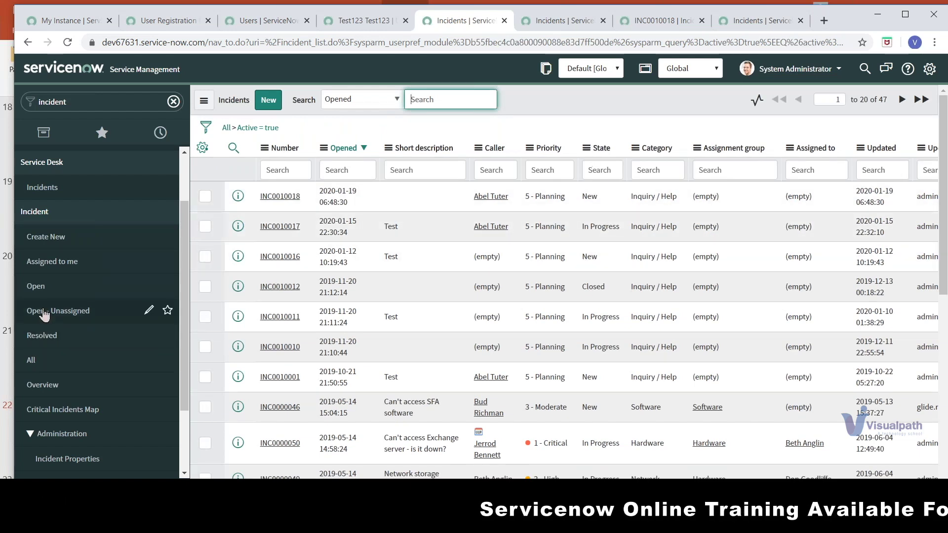
{"action": "left_click", "coordinate": [44, 311]}
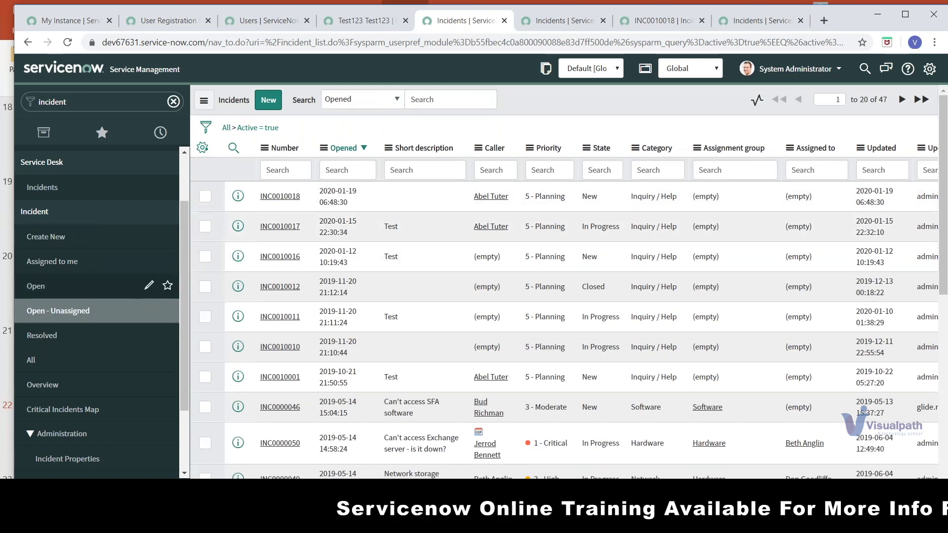
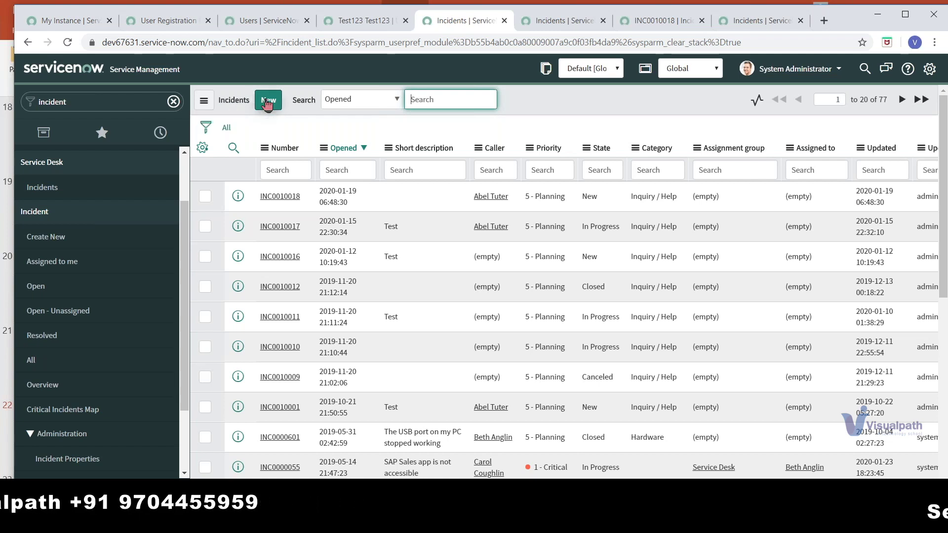
Start a new incident form and keep its state as New
{"action": "left_click", "coordinate": [267, 104]}
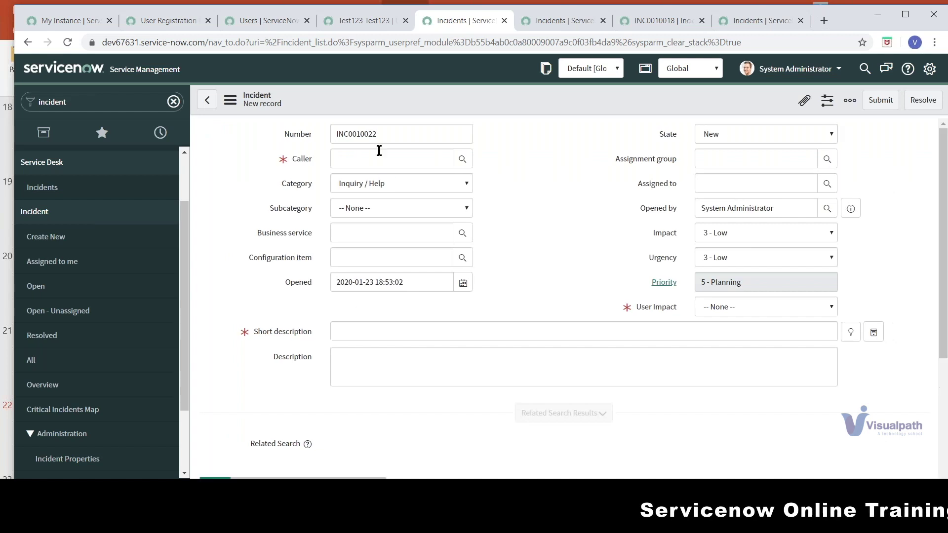
{"action": "left_click_drag", "start_coordinate": [384, 137], "coordinate": [308, 132]}
{"action": "left_click", "coordinate": [531, 155]}
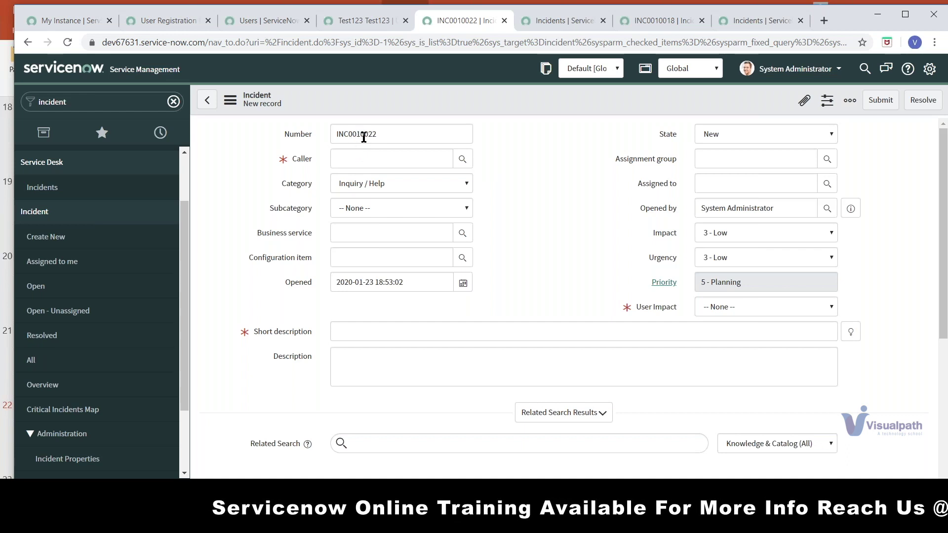
{"action": "left_click", "coordinate": [720, 141]}
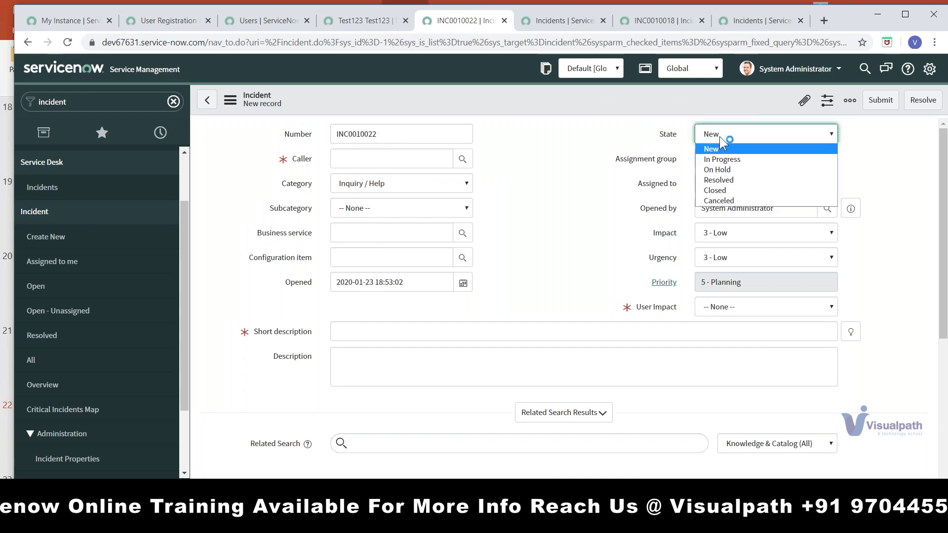
{"action": "left_click", "coordinate": [538, 187]}
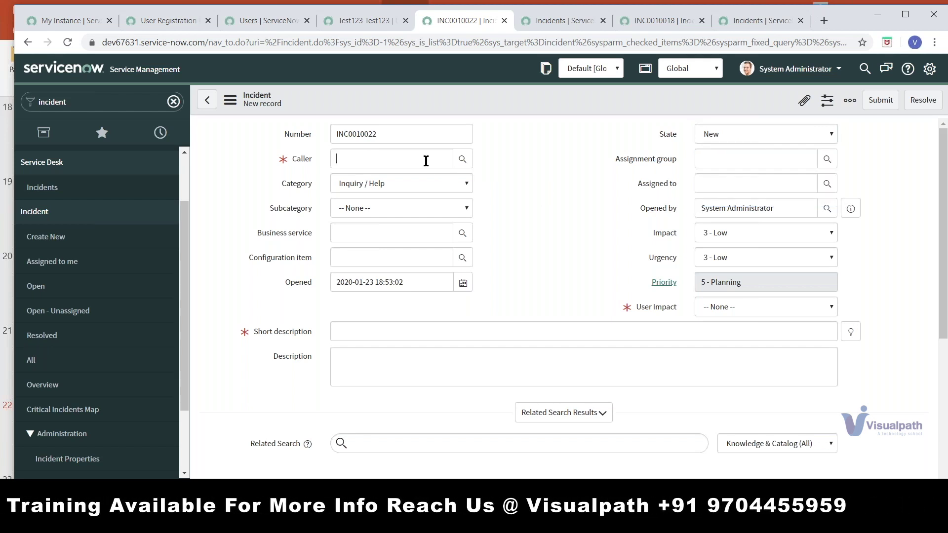
Pick a recent caller and enter Test as both short description and description
{"action": "left_click", "coordinate": [426, 161]}
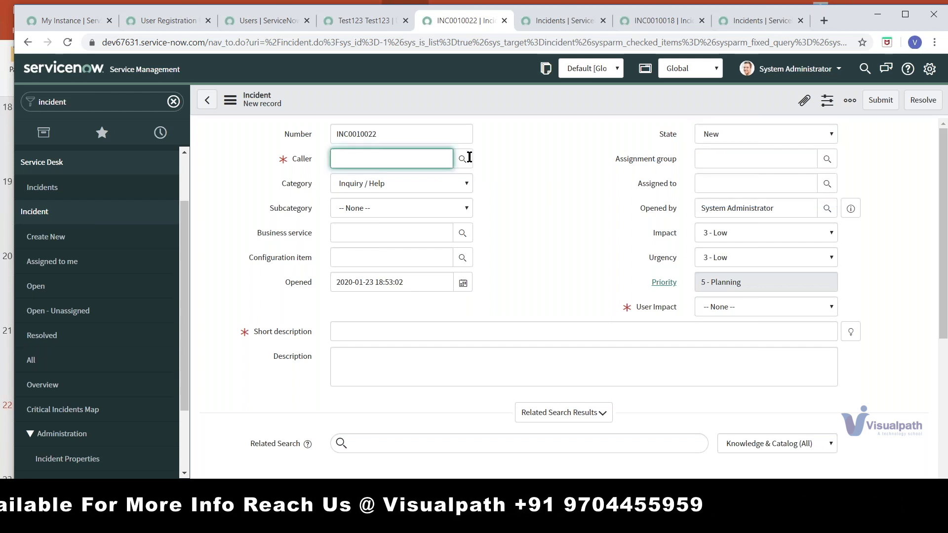
{"action": "left_click", "coordinate": [422, 186]}
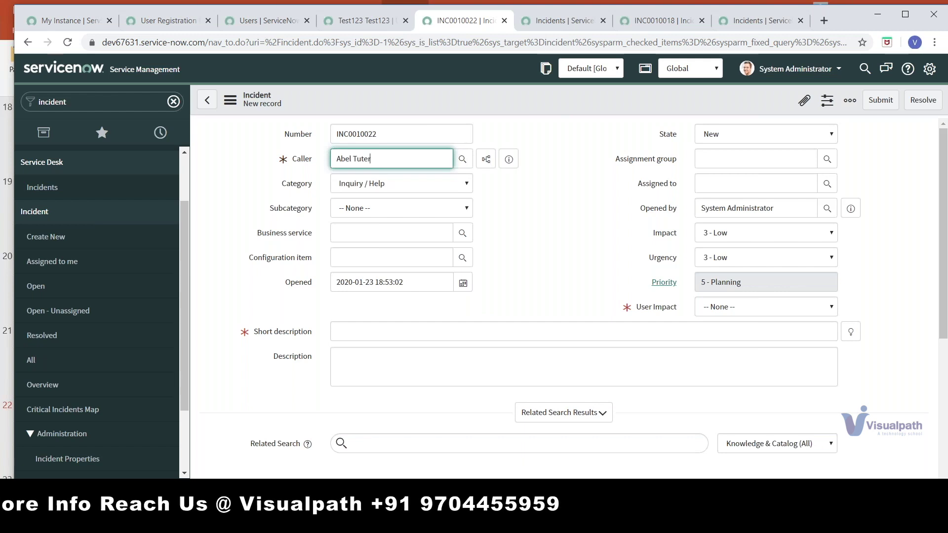
{"action": "left_click", "coordinate": [464, 328]}
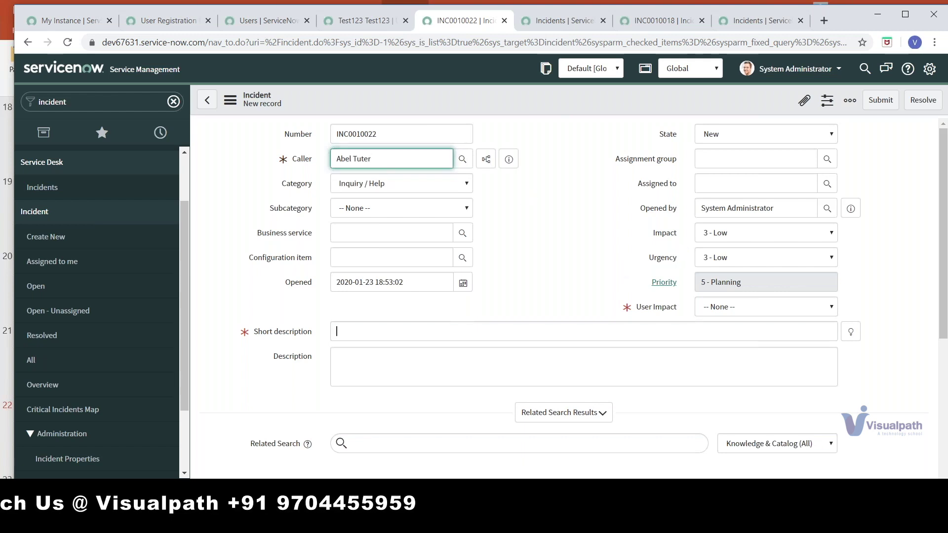
{"action": "type", "text": "Test"}
{"action": "left_click", "coordinate": [420, 358]}
{"action": "type", "text": "Test"}
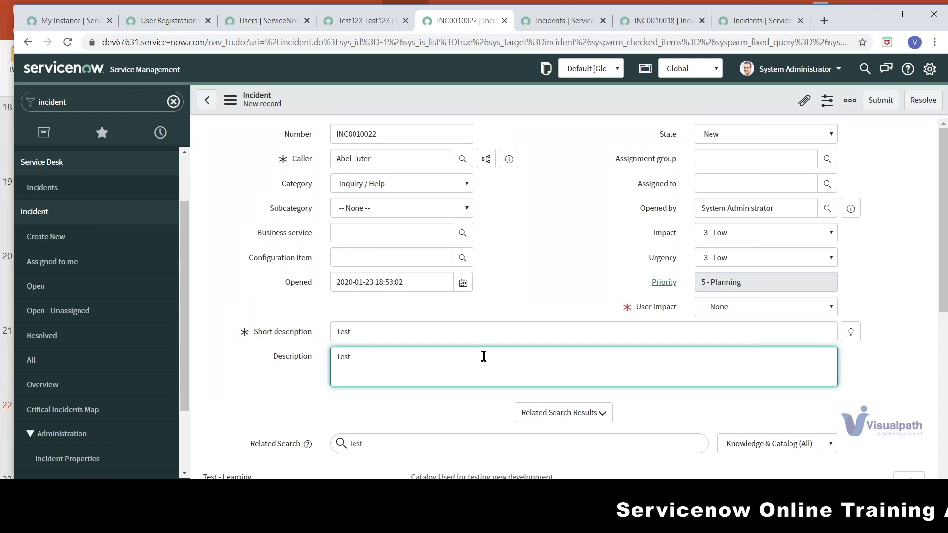
Set the incident's User Impact to 1 - Customer and Employee
{"action": "left_click", "coordinate": [813, 309]}
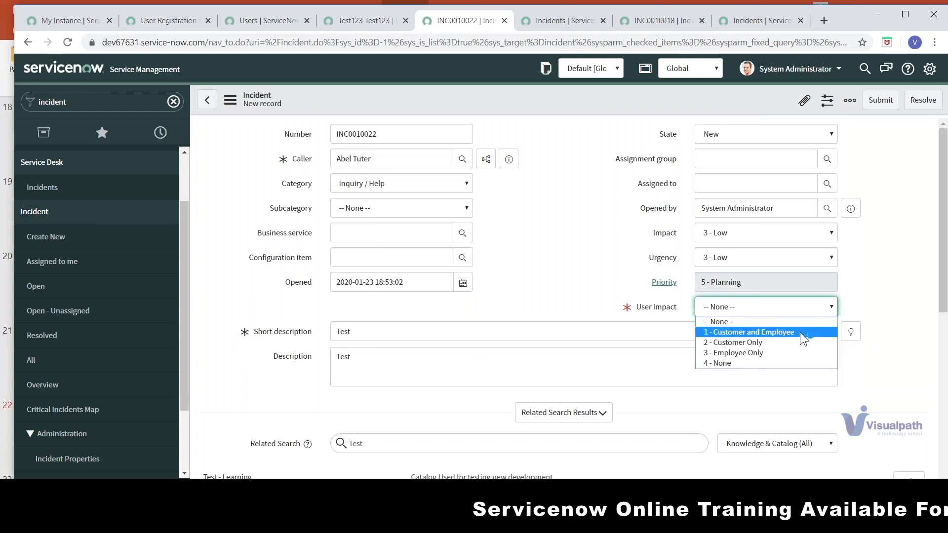
{"action": "left_click", "coordinate": [806, 332]}
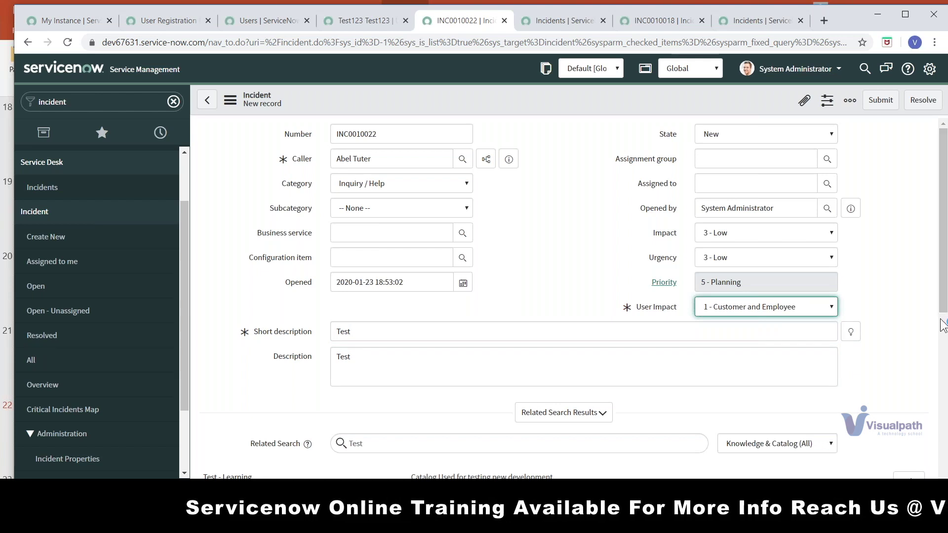
{"action": "right_click", "coordinate": [945, 282]}
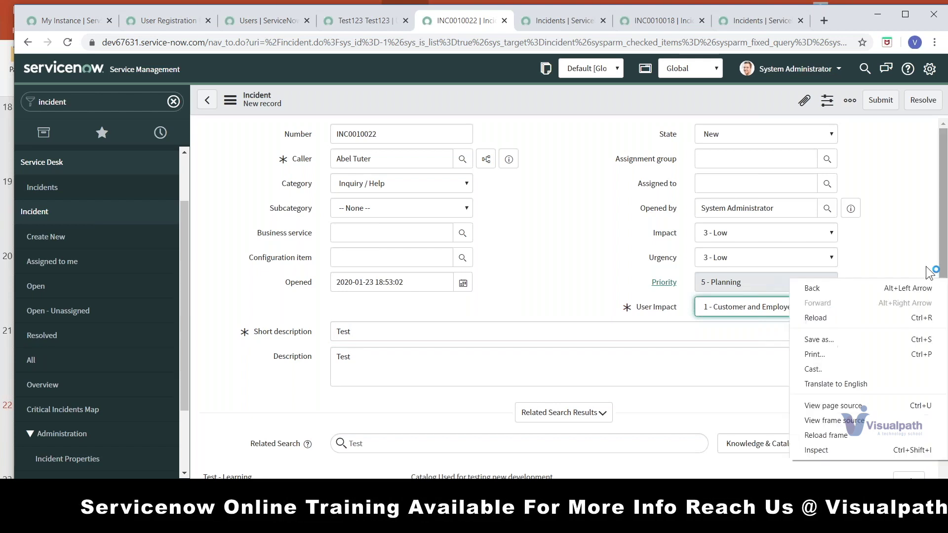
{"action": "left_click", "coordinate": [889, 148]}
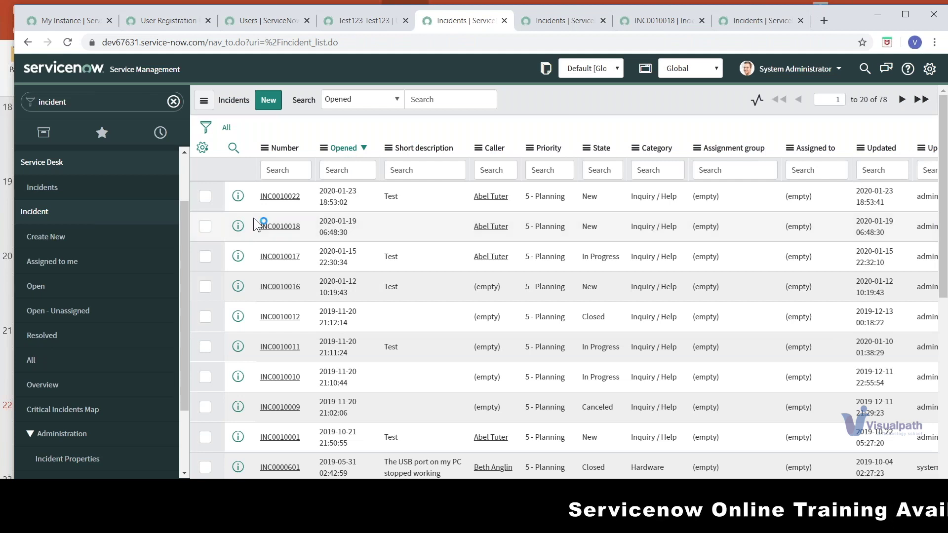
Clear the navigator filter to show all applications and go to the Homepage
{"action": "left_click", "coordinate": [107, 104]}
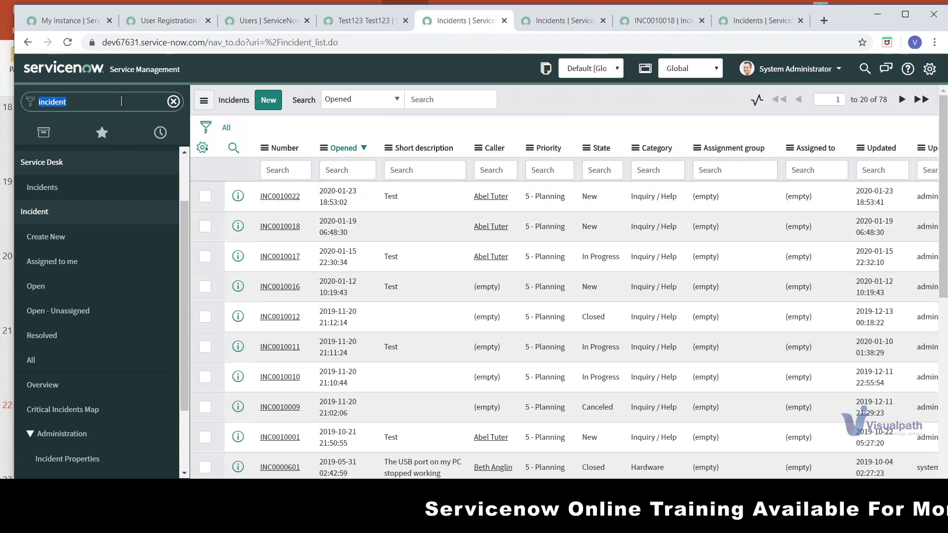
{"action": "left_click", "coordinate": [122, 101]}
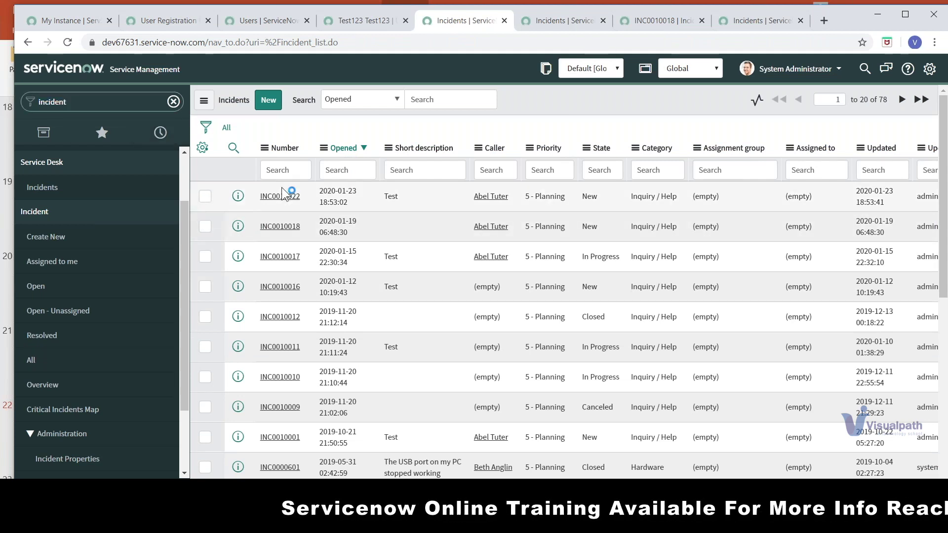
{"action": "left_click", "coordinate": [53, 136]}
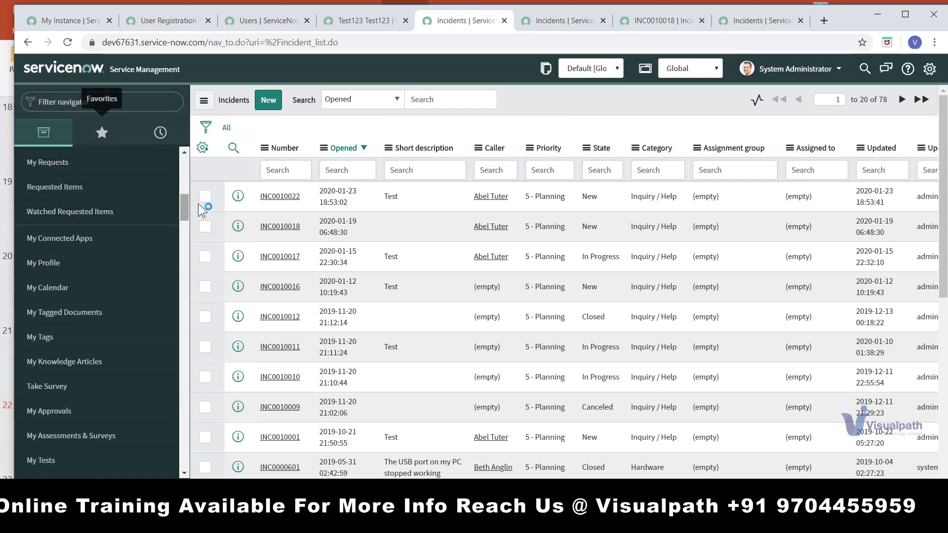
{"action": "left_click_drag", "start_coordinate": [181, 208], "coordinate": [185, 163]}
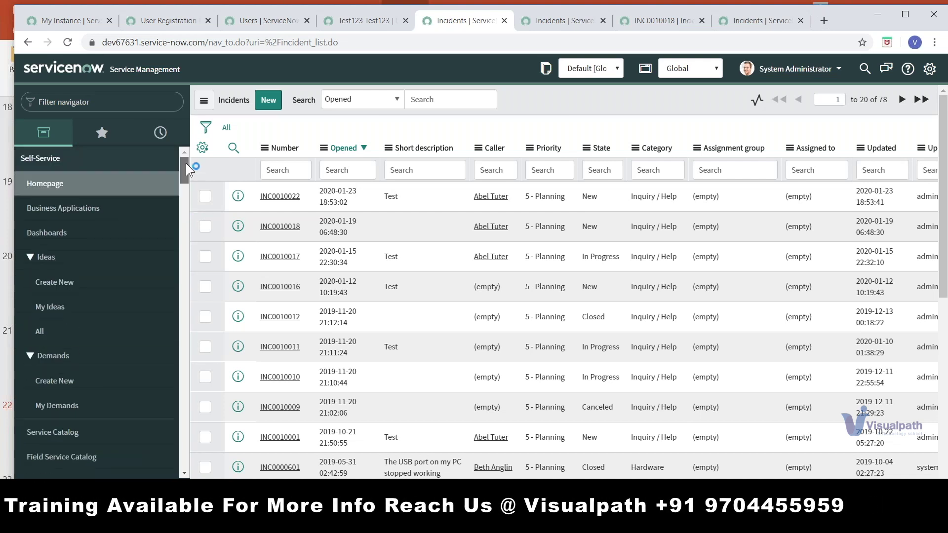
{"action": "left_click", "coordinate": [48, 184]}
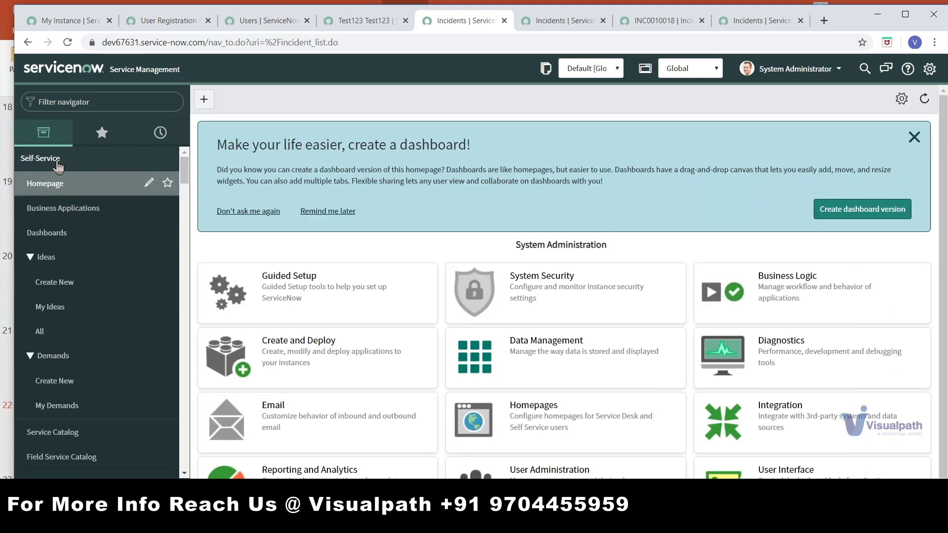
Enter incident.LIST in the filter navigator to open the standalone incident list in a new tab
{"action": "type", "text": "in"}
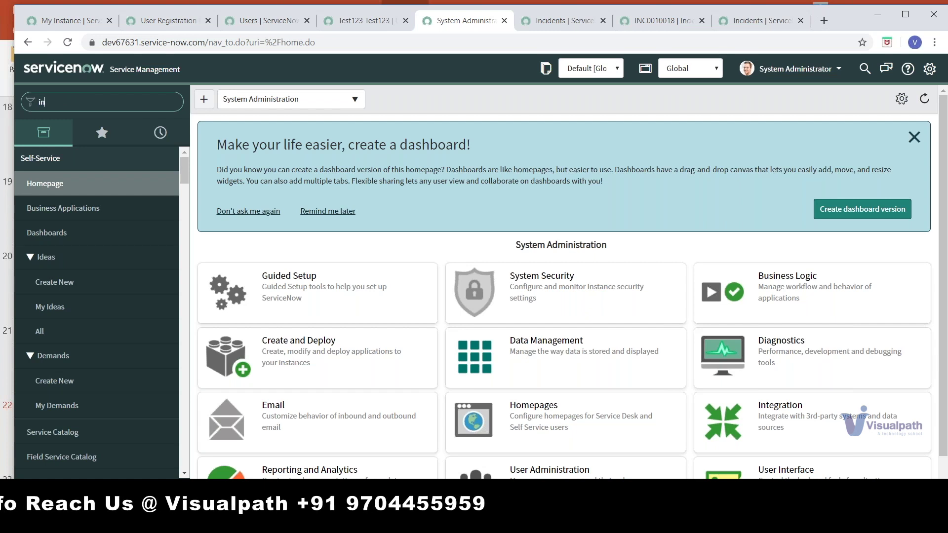
{"action": "type", "text": "cident.list"}
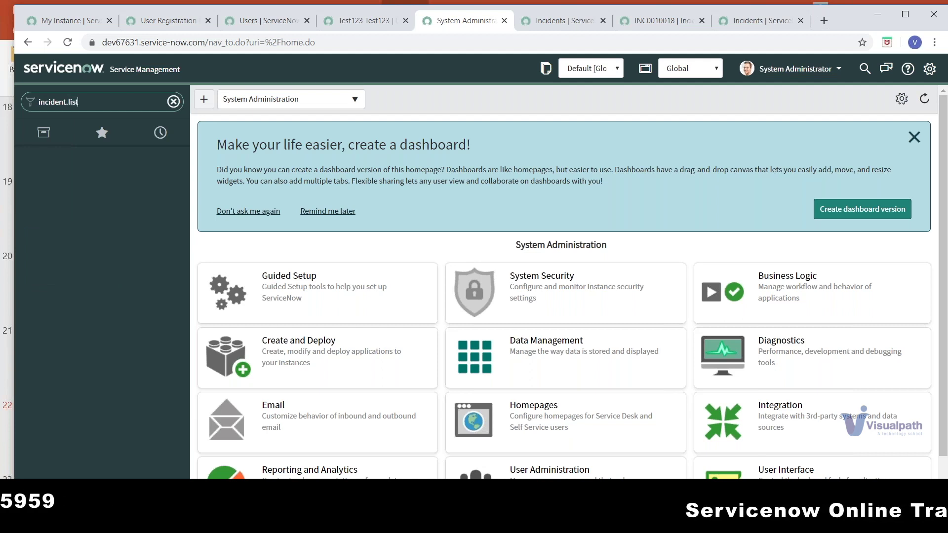
{"action": "key", "text": "Return"}
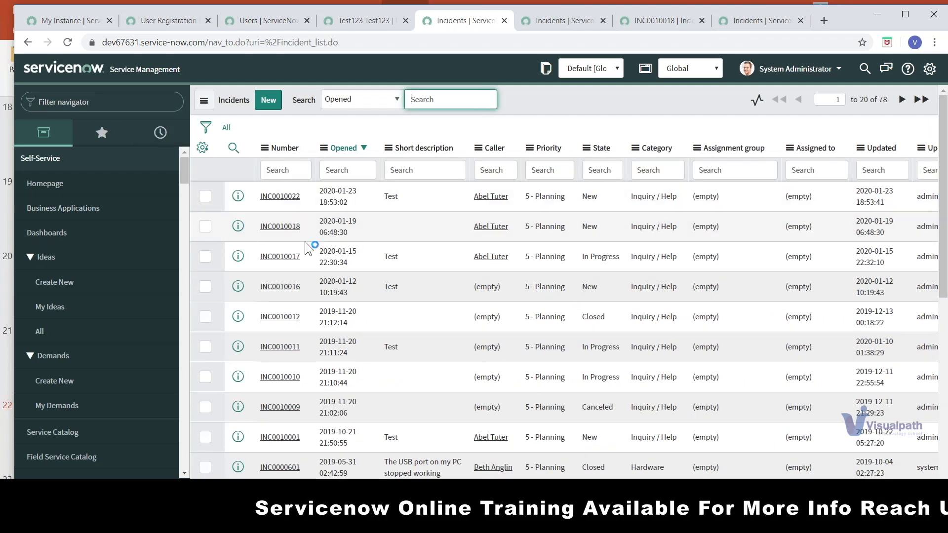
{"action": "left_click", "coordinate": [105, 107]}
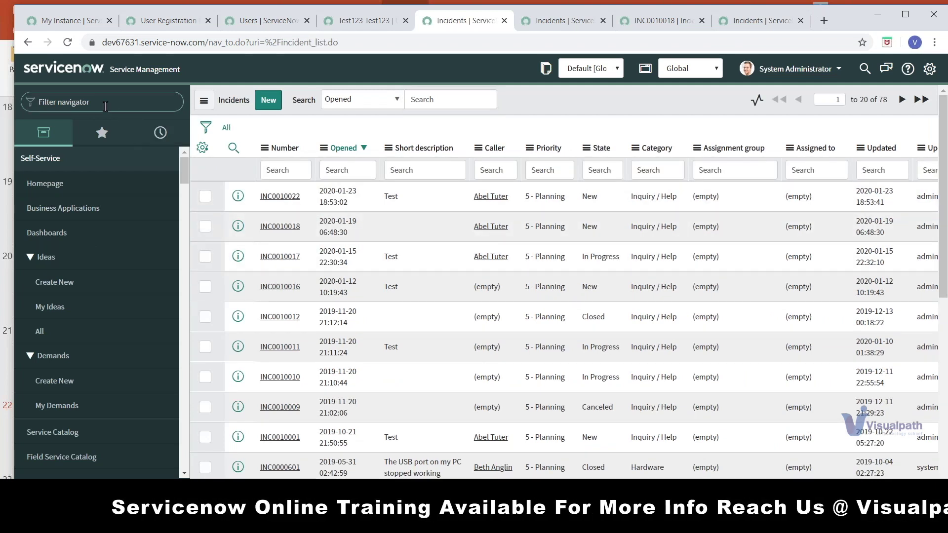
{"action": "type", "text": "incident.LIST"}
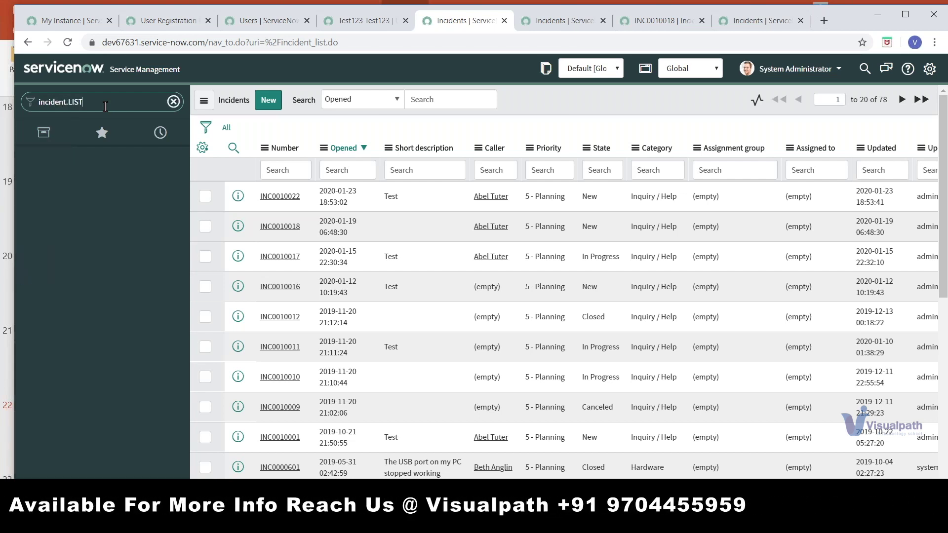
{"action": "key", "text": "Return"}
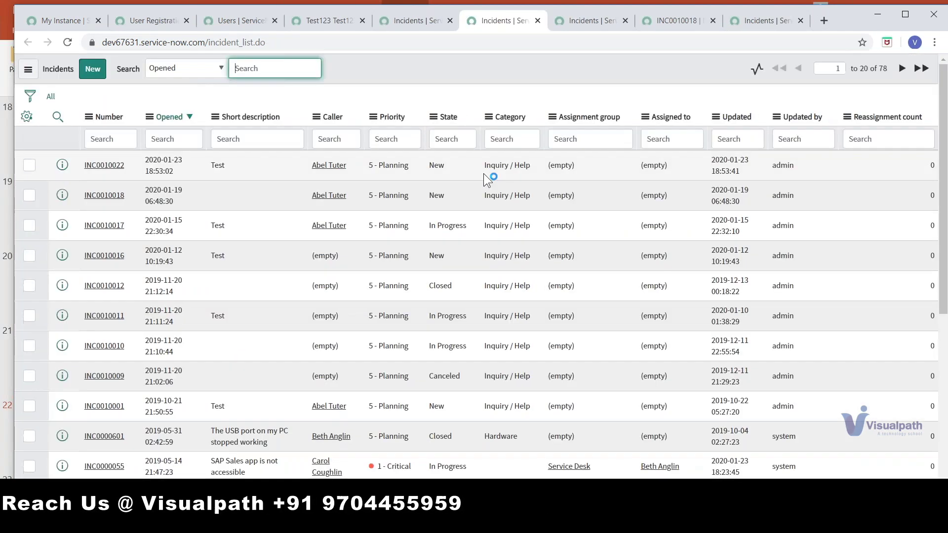
Compare with the other Incidents tab, then maximize the browser on the standalone incident_list.do tab
{"action": "left_click", "coordinate": [405, 25]}
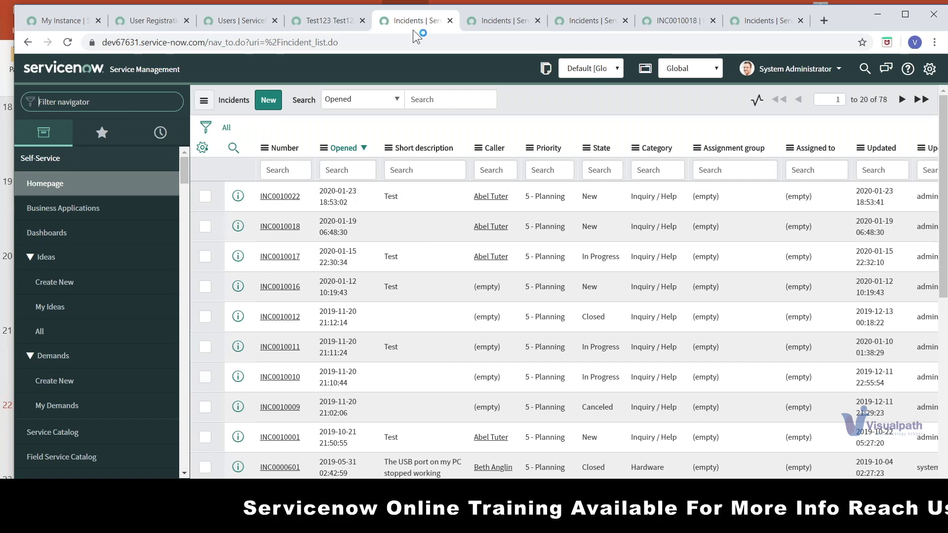
{"action": "left_click", "coordinate": [481, 18]}
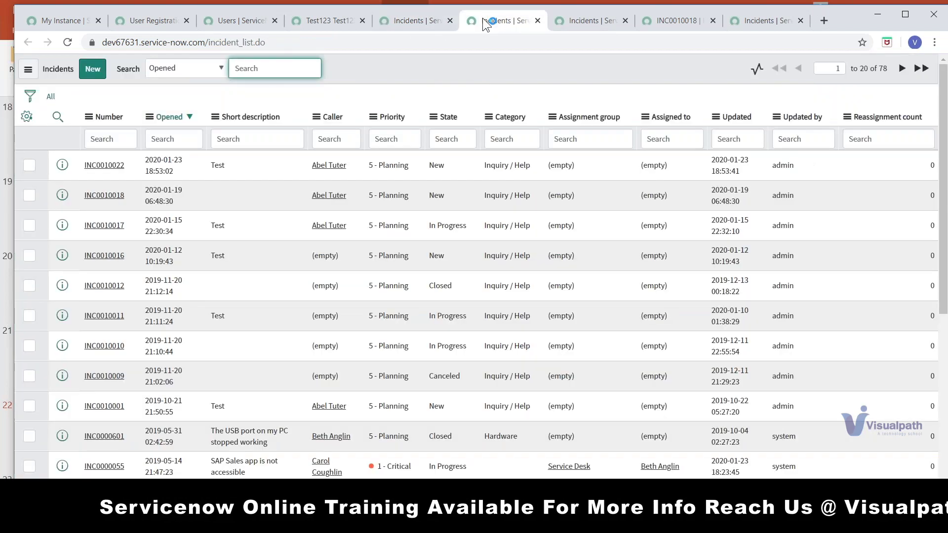
{"action": "left_click", "coordinate": [904, 17]}
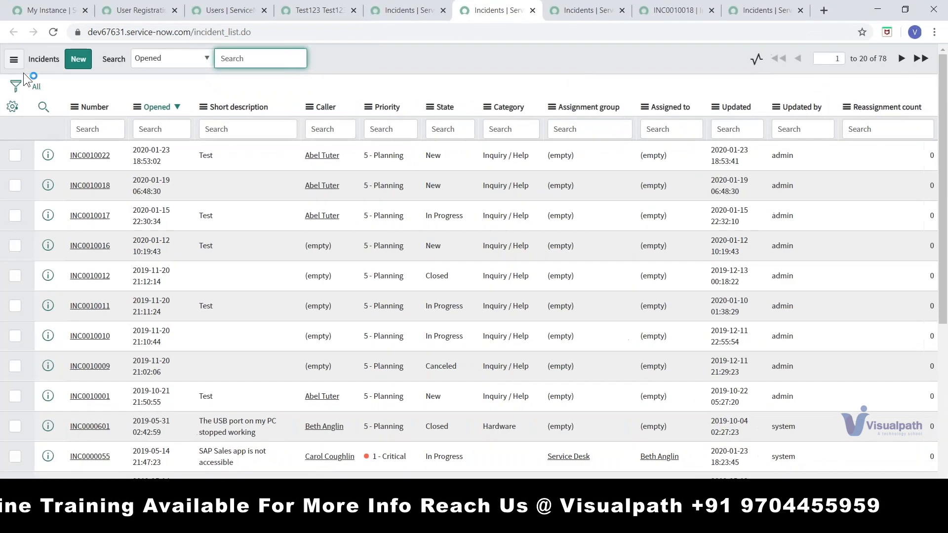
{"action": "left_click", "coordinate": [14, 60]}
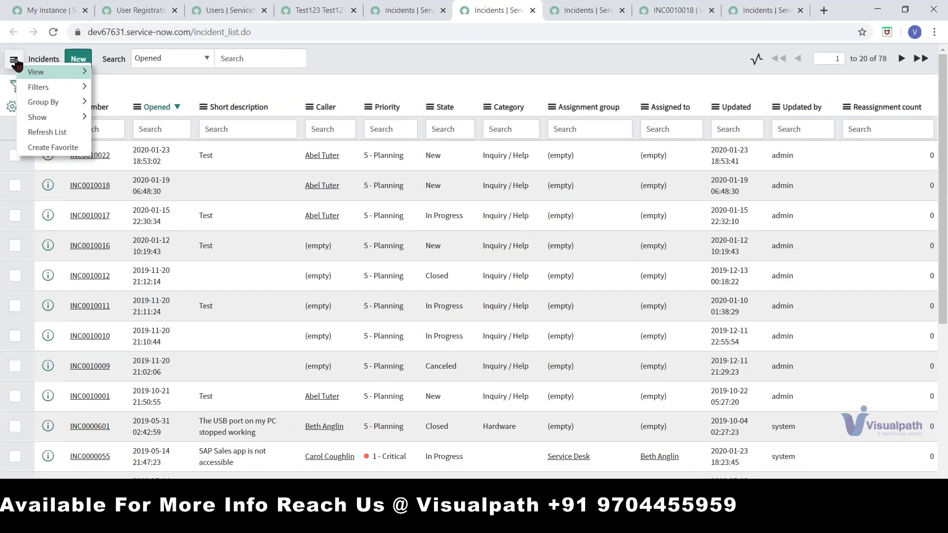
{"action": "mouse_move", "coordinate": [32, 78]}
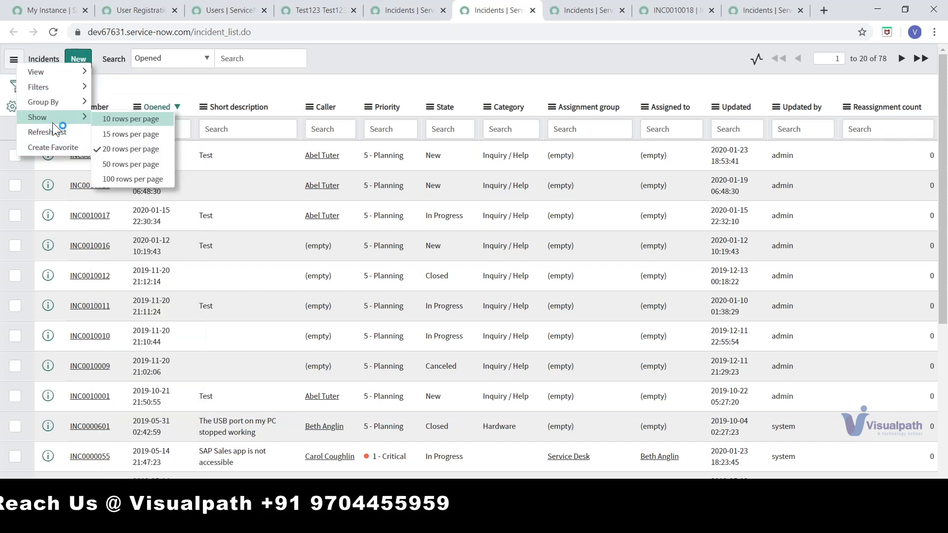
{"action": "mouse_move", "coordinate": [56, 69]}
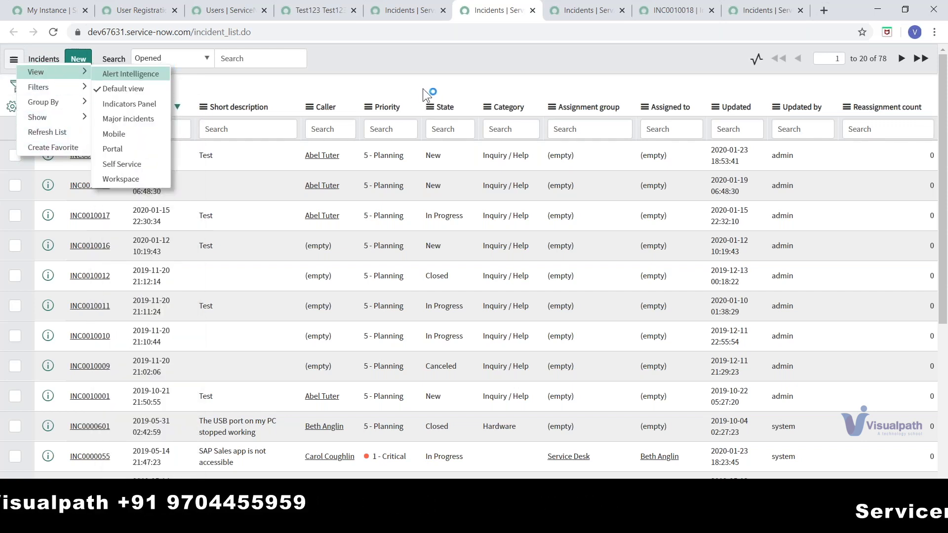
{"action": "key", "text": "Escape"}
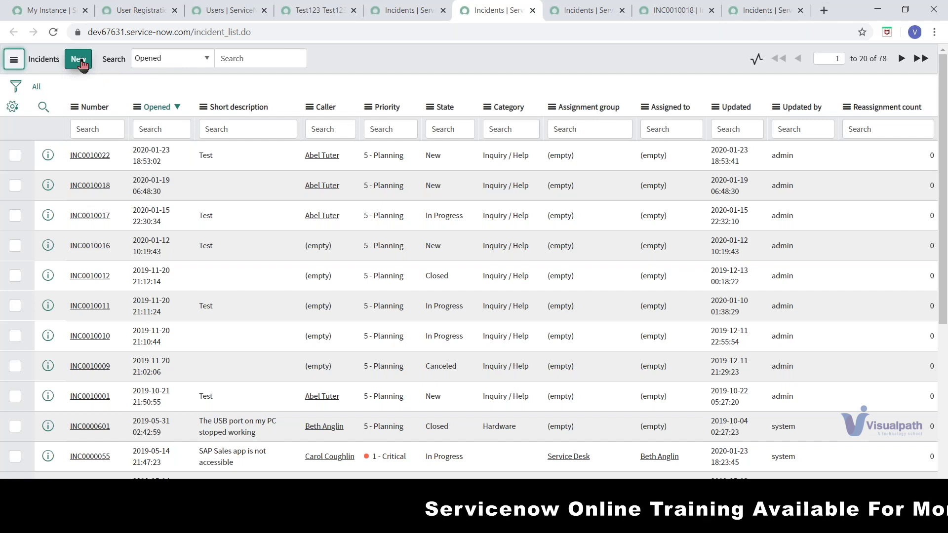
{"action": "left_click", "coordinate": [80, 61]}
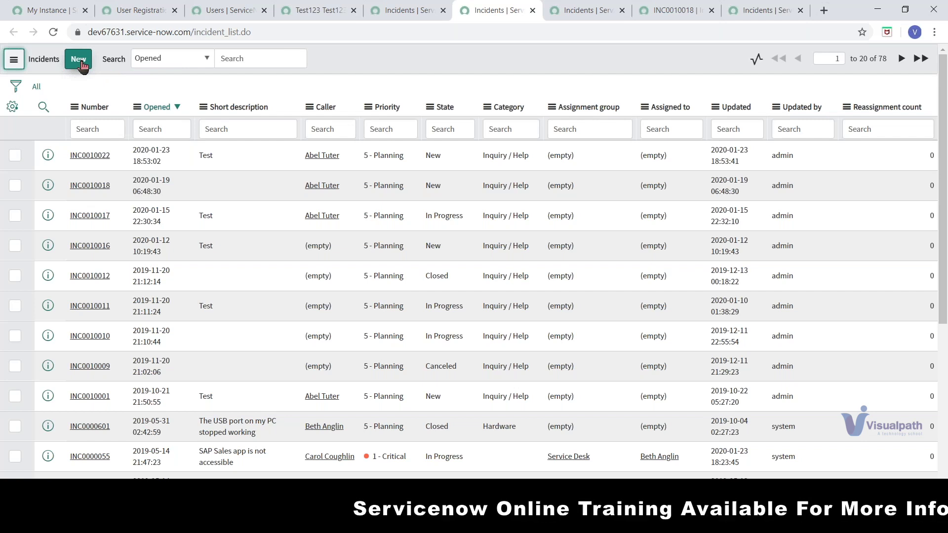
{"action": "left_click", "coordinate": [112, 160]}
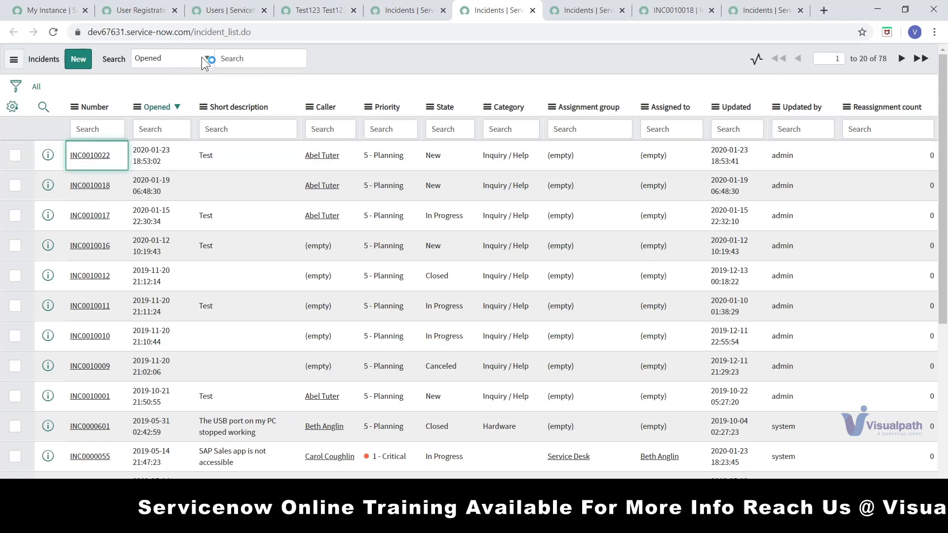
{"action": "left_click", "coordinate": [180, 64]}
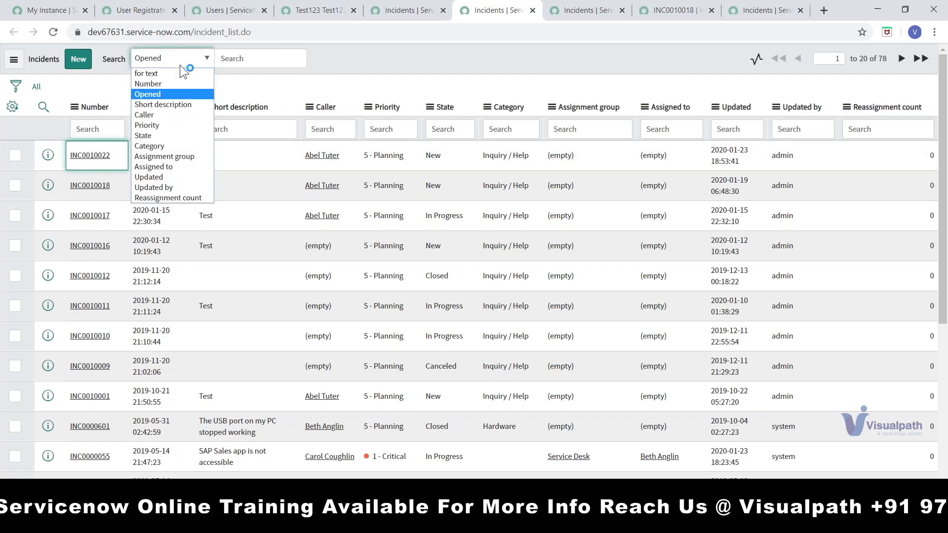
{"action": "left_click", "coordinate": [230, 59]}
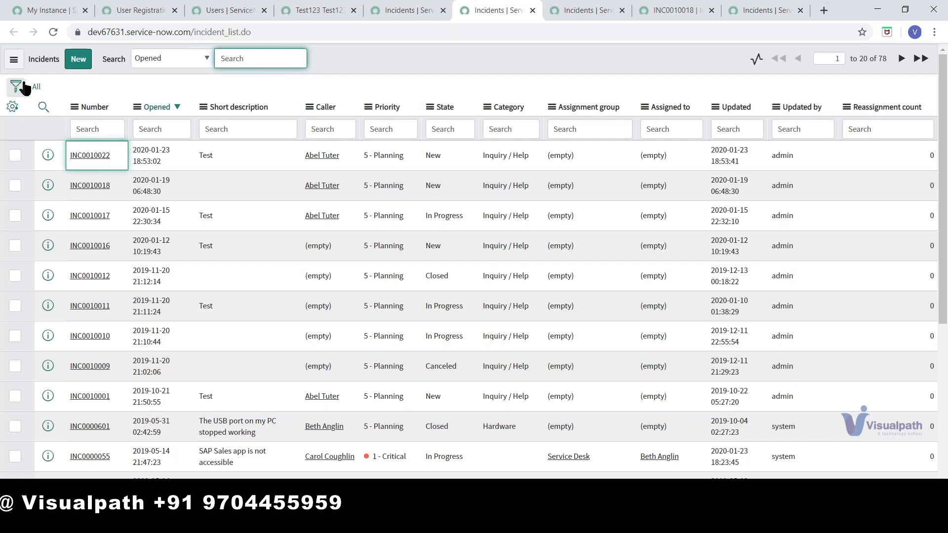
Build an Active is true condition and run it, cutting the list from 78 to 48 incidents
{"action": "left_click", "coordinate": [17, 87]}
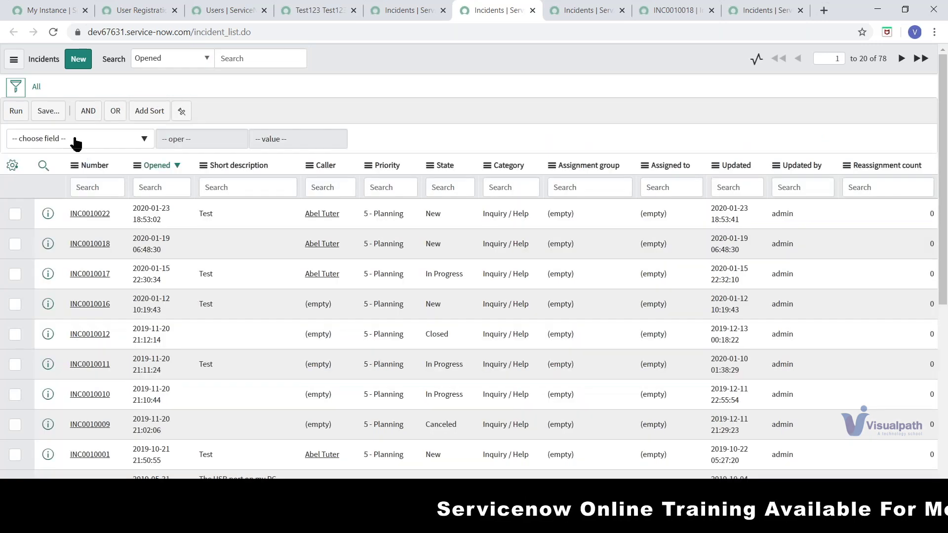
{"action": "left_click", "coordinate": [74, 141]}
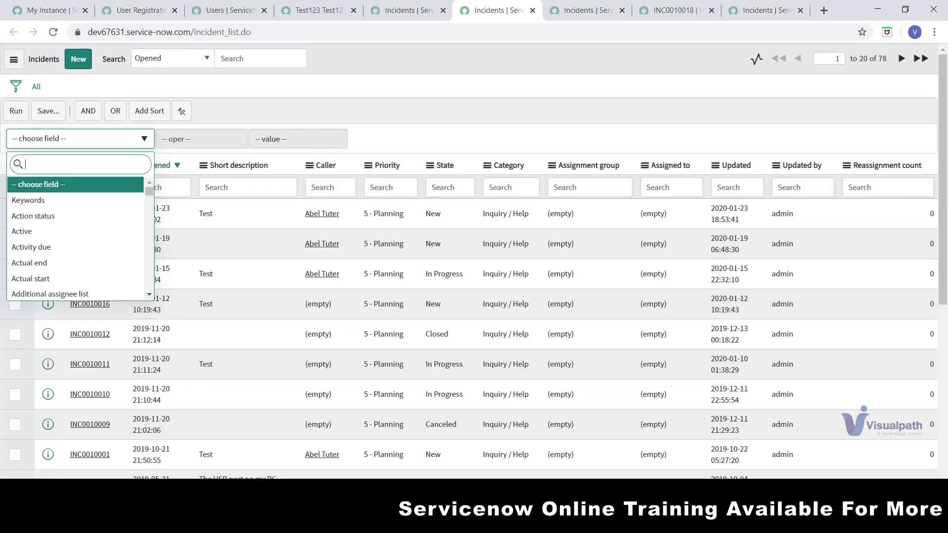
{"action": "left_click", "coordinate": [477, 109]}
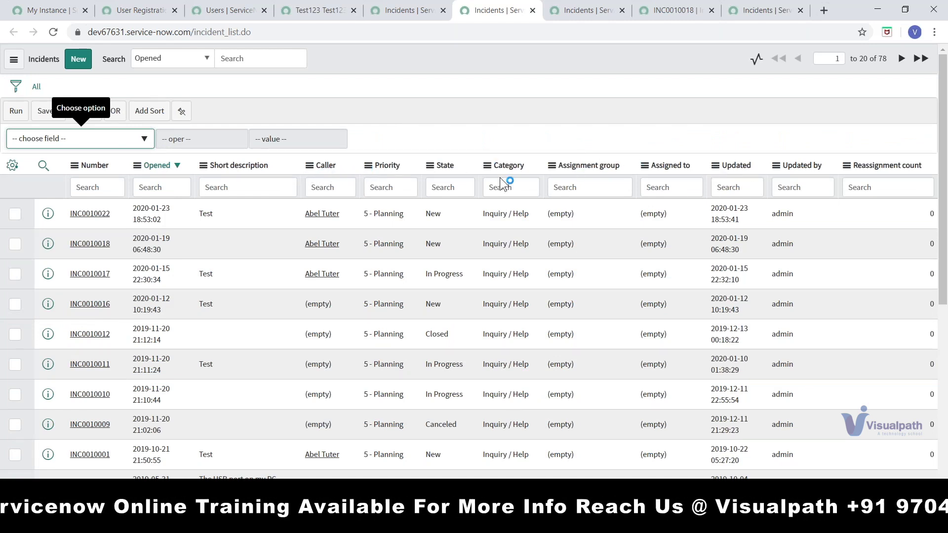
{"action": "left_click", "coordinate": [144, 139]}
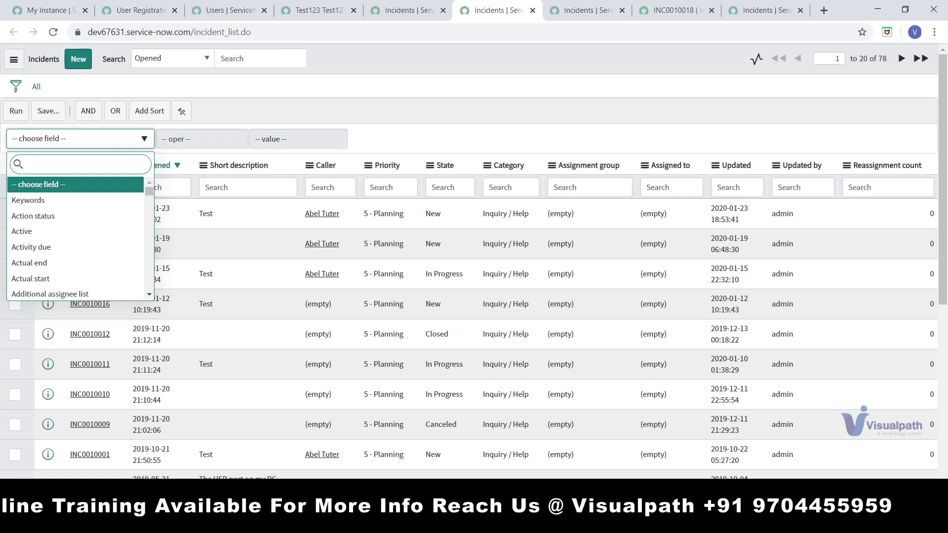
{"action": "scroll", "coordinate": [147, 200], "scroll_direction": "down", "scroll_amount": 2}
{"action": "scroll", "coordinate": [147, 200], "scroll_direction": "up", "scroll_amount": 1}
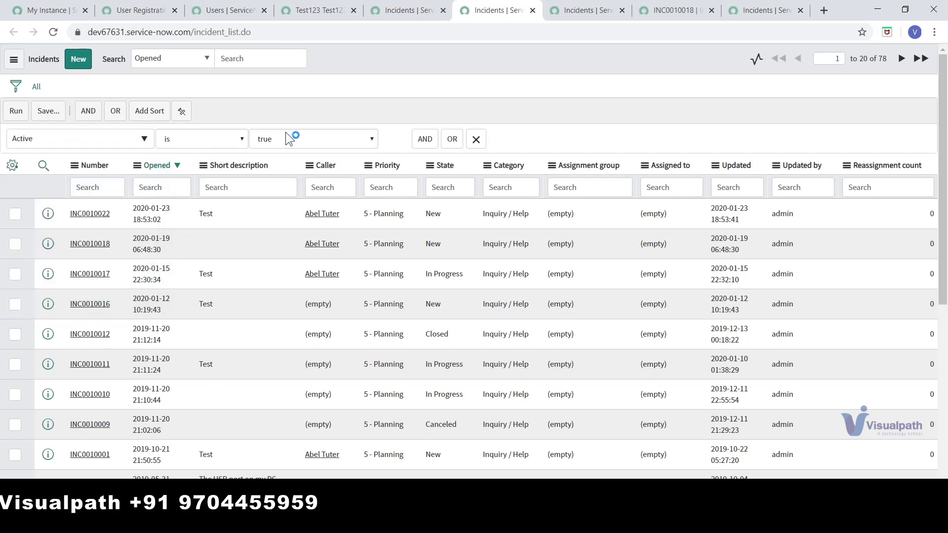
{"action": "left_click", "coordinate": [285, 134]}
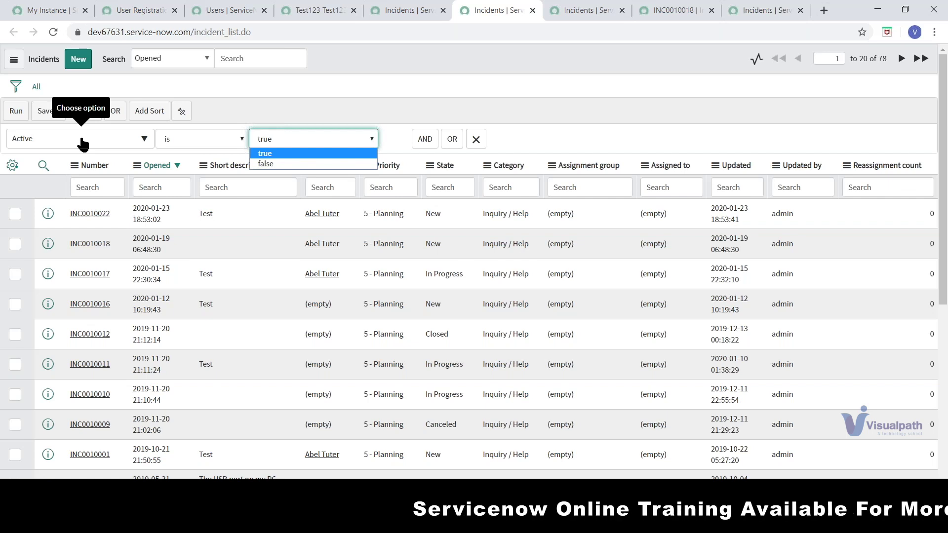
{"action": "key", "text": "Escape"}
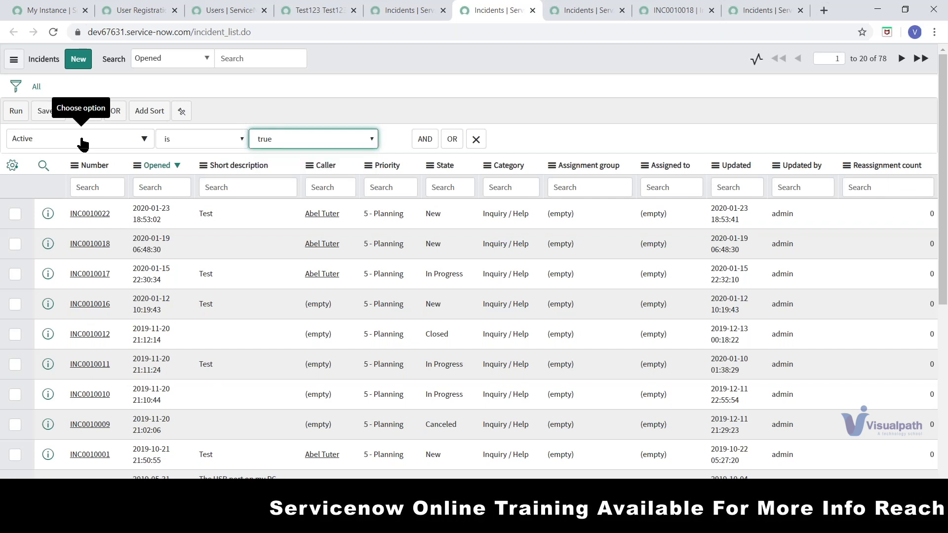
{"action": "left_click", "coordinate": [83, 144]}
{"action": "key", "text": "Escape"}
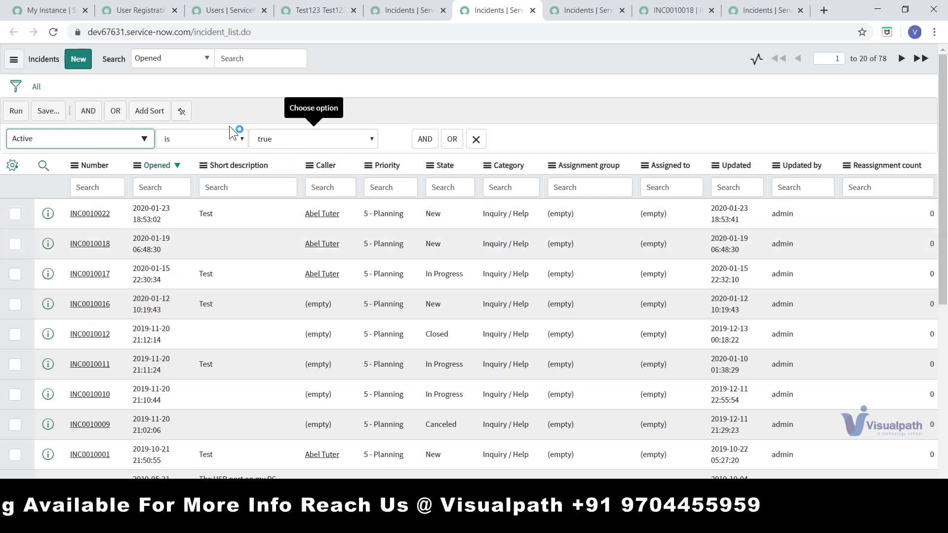
{"action": "left_click", "coordinate": [22, 111]}
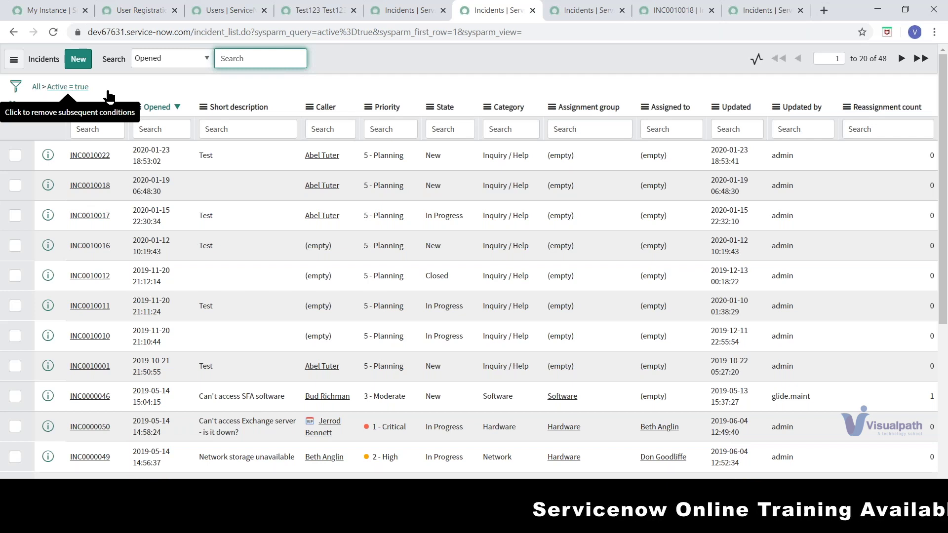
Reload the incident list through the Active = true breadcrumb
{"action": "left_click", "coordinate": [163, 98]}
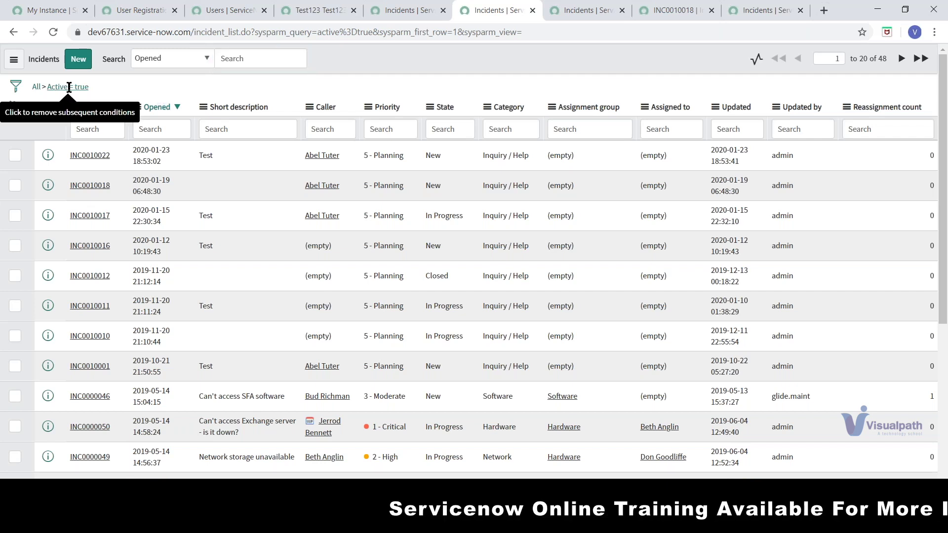
{"action": "key", "text": "ctrl+a"}
{"action": "left_click", "coordinate": [81, 94]}
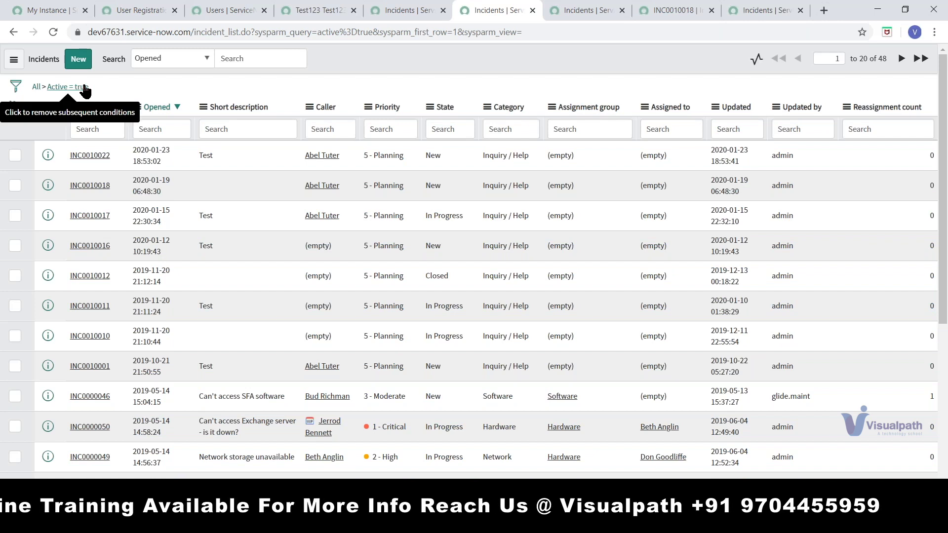
{"action": "left_click", "coordinate": [79, 91]}
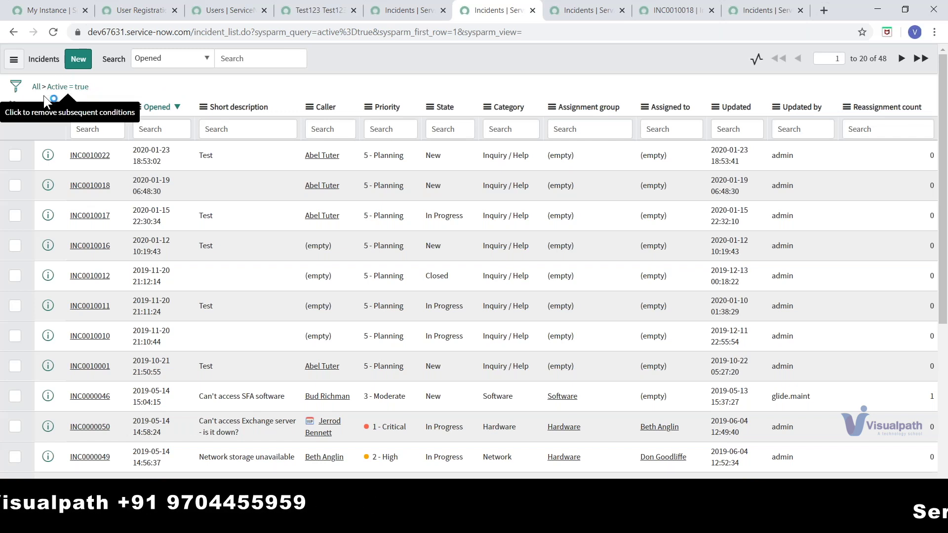
Reopen the condition builder, keep Active as the field, and add an empty AND condition row
{"action": "left_click", "coordinate": [16, 93]}
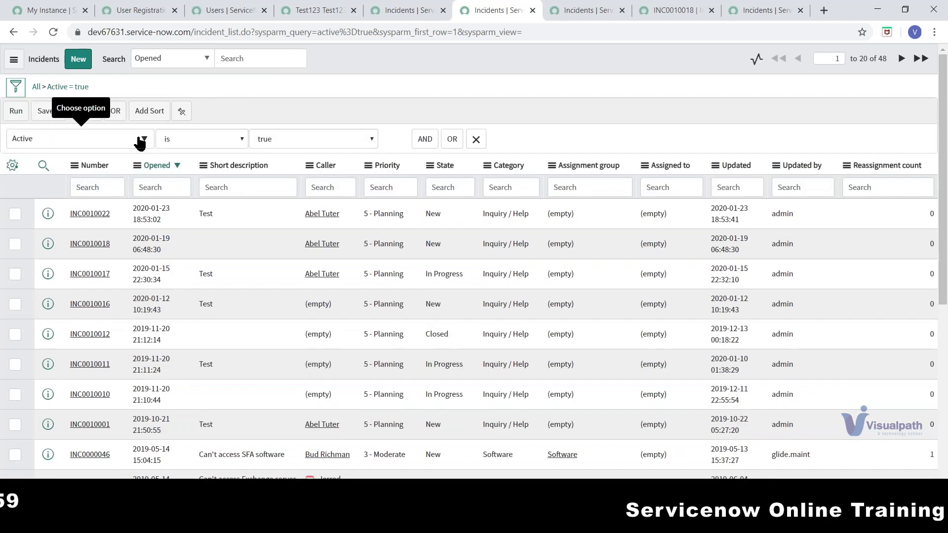
{"action": "left_click", "coordinate": [141, 139]}
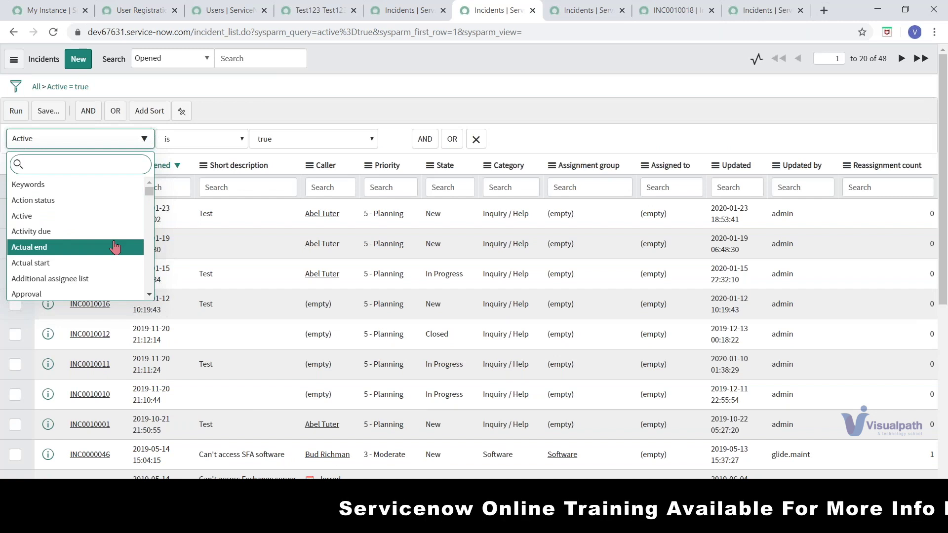
{"action": "left_click", "coordinate": [149, 295]}
{"action": "left_click", "coordinate": [149, 296]}
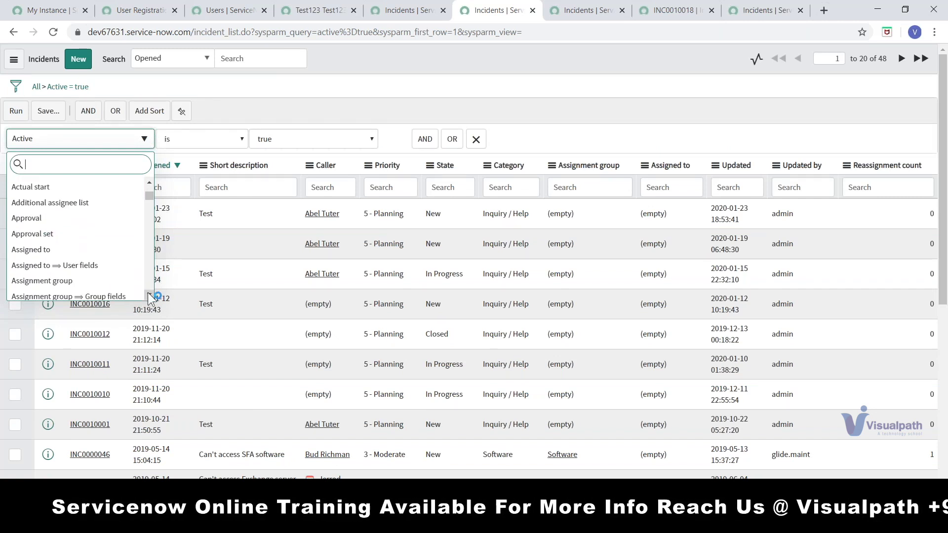
{"action": "left_click", "coordinate": [149, 296]}
{"action": "left_click", "coordinate": [149, 296]}
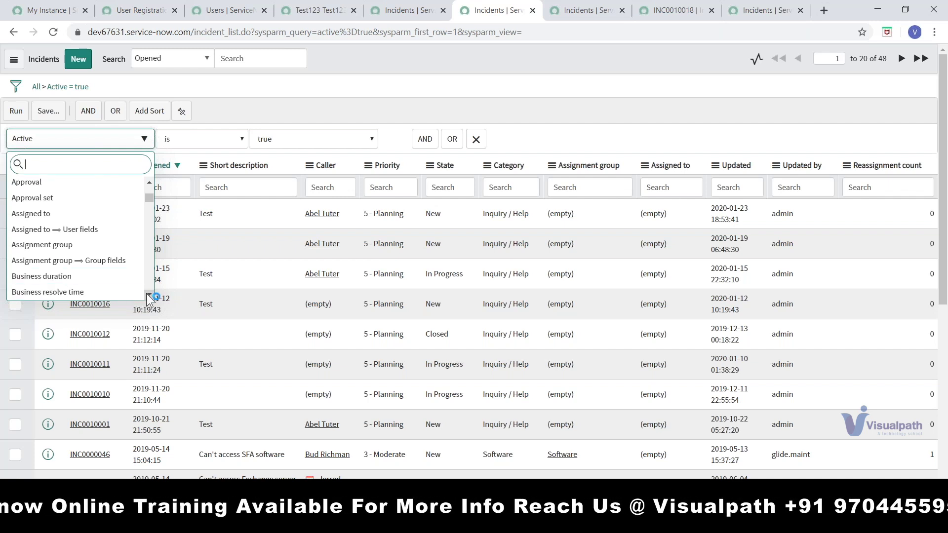
{"action": "left_click", "coordinate": [149, 295]}
{"action": "left_click", "coordinate": [149, 295]}
{"action": "left_click", "coordinate": [150, 295]}
{"action": "left_click", "coordinate": [149, 295]}
{"action": "left_click", "coordinate": [149, 295]}
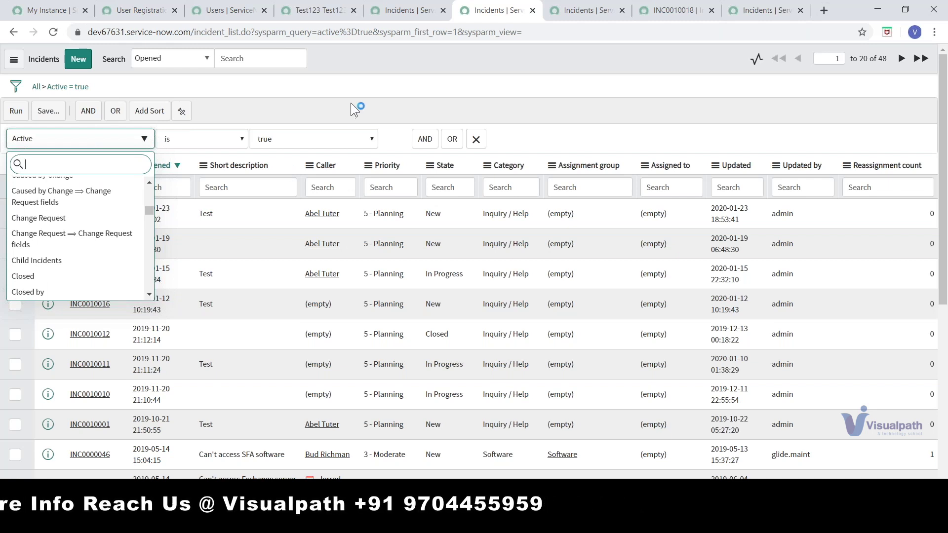
{"action": "left_click", "coordinate": [79, 139]}
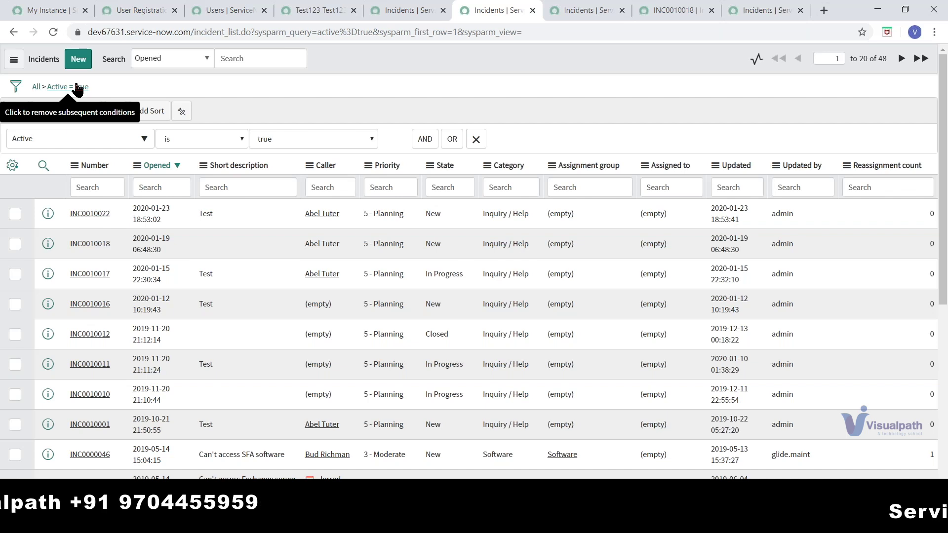
{"action": "left_click", "coordinate": [414, 139]}
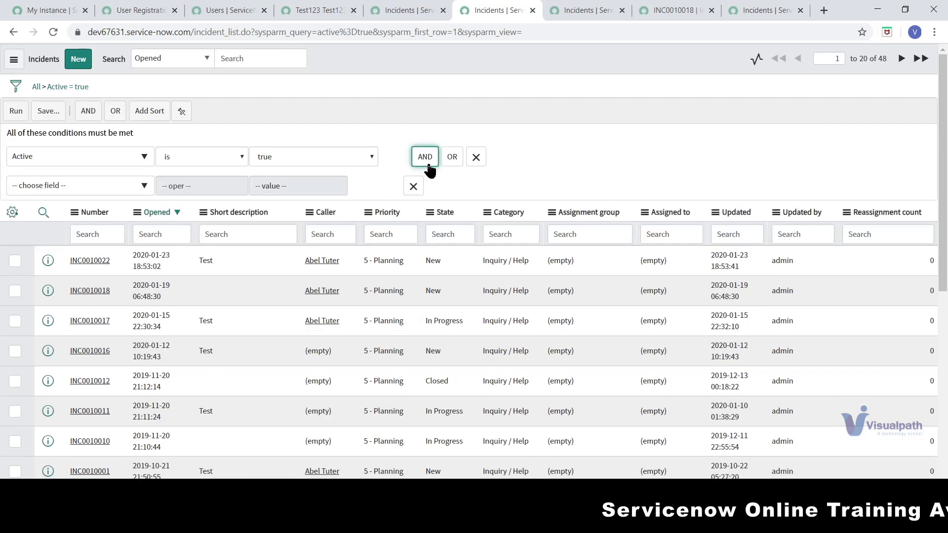
Add the condition Short description is Test and run the filter, leaving 5 incidents
{"action": "left_click", "coordinate": [125, 188]}
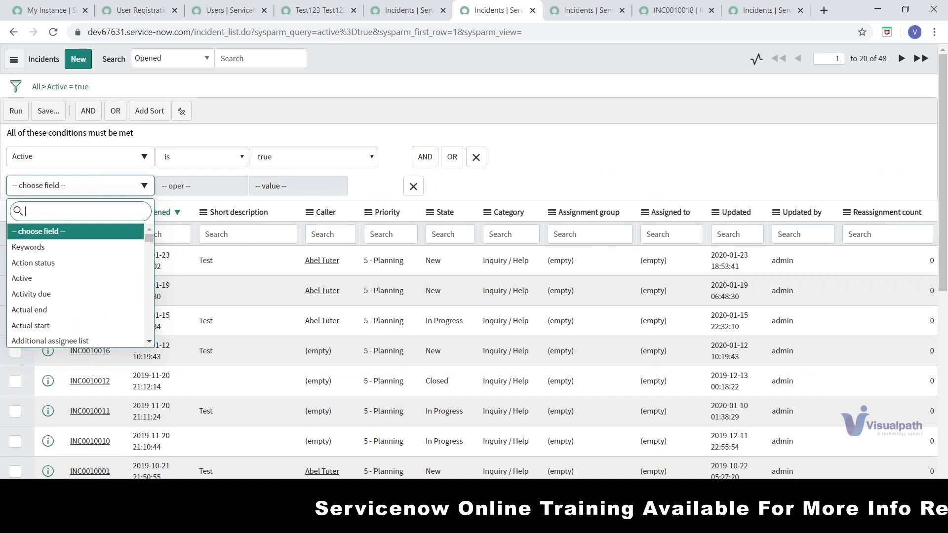
{"action": "type", "text": "short"}
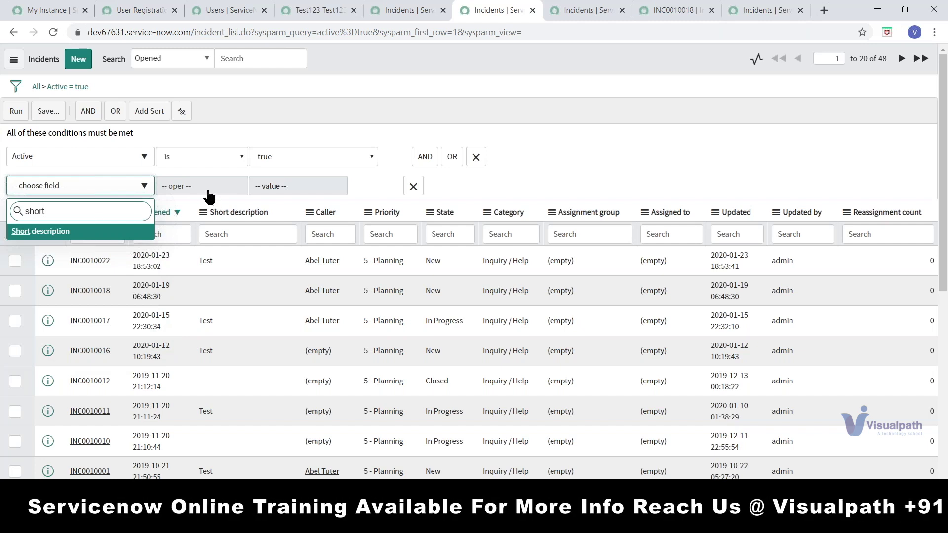
{"action": "left_click", "coordinate": [100, 232]}
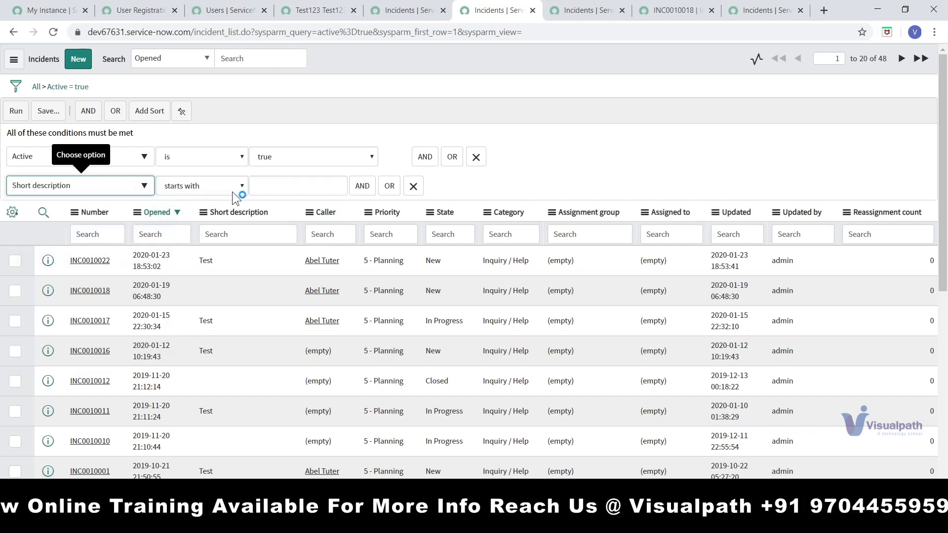
{"action": "left_click", "coordinate": [232, 188]}
{"action": "left_click", "coordinate": [216, 239]}
{"action": "left_click", "coordinate": [271, 185]}
{"action": "type", "text": "Test"}
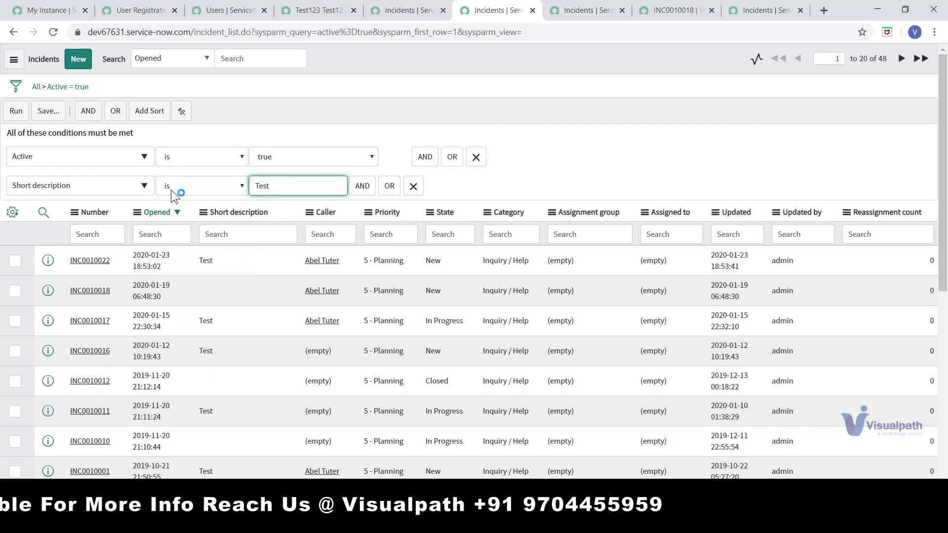
{"action": "left_click_drag", "start_coordinate": [274, 187], "coordinate": [227, 190]}
{"action": "left_click", "coordinate": [15, 111]}
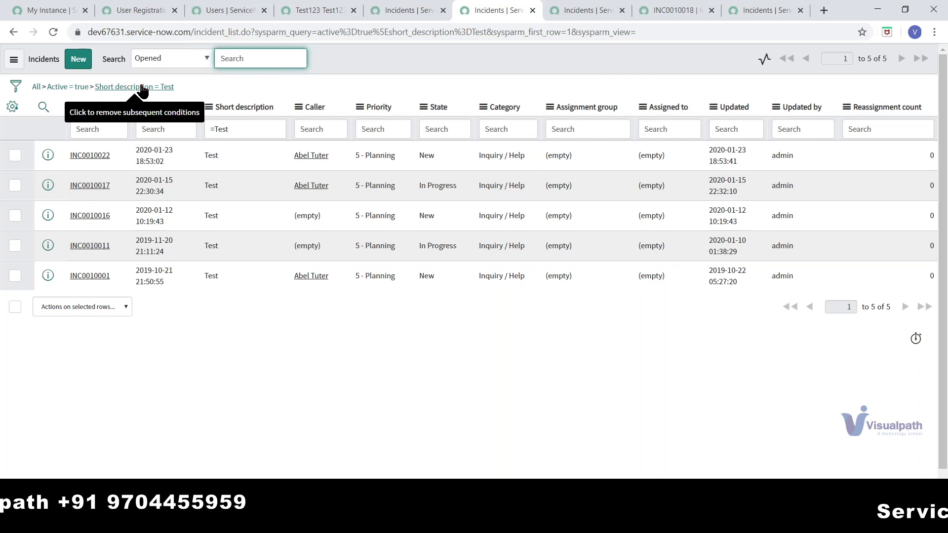
Copy the list's query from the breadcrumb's context menu and reopen the condition builder
{"action": "right_click", "coordinate": [142, 91]}
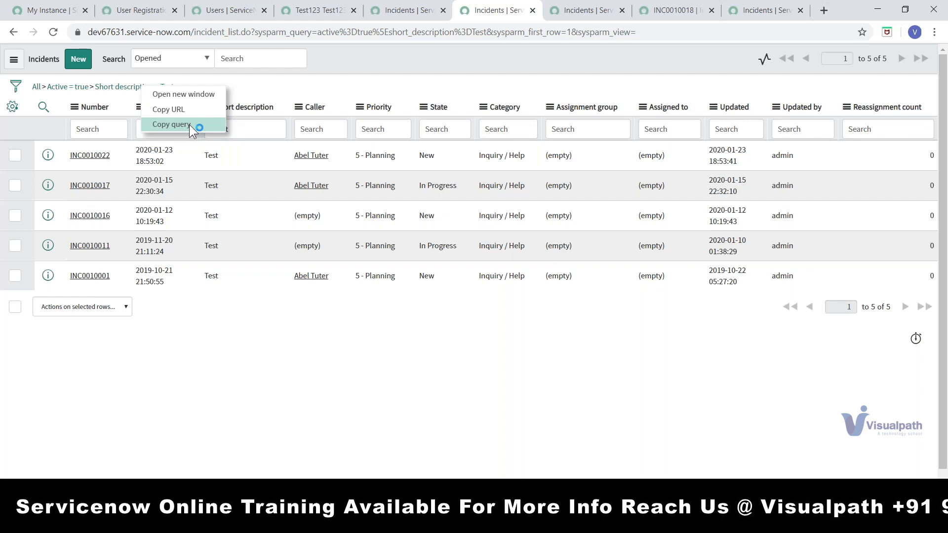
{"action": "left_click", "coordinate": [188, 125]}
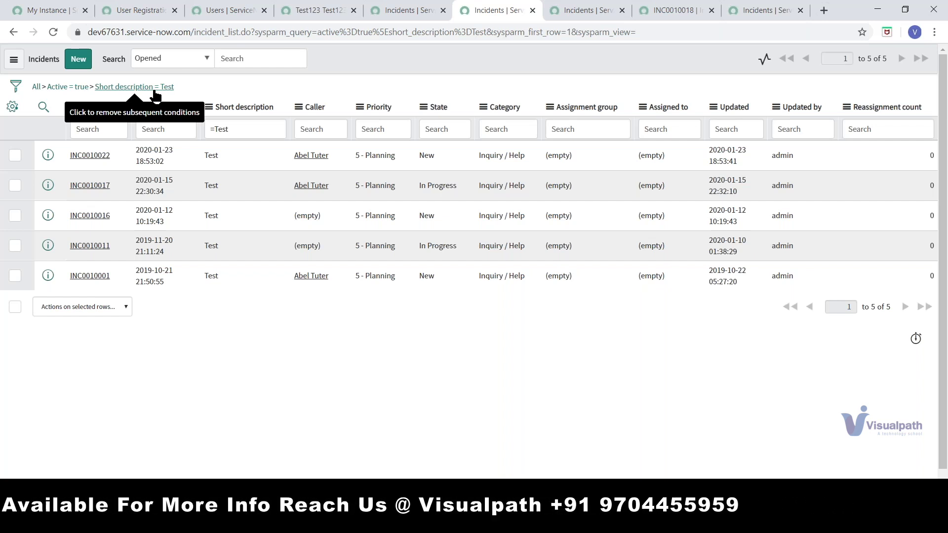
{"action": "left_click", "coordinate": [15, 88]}
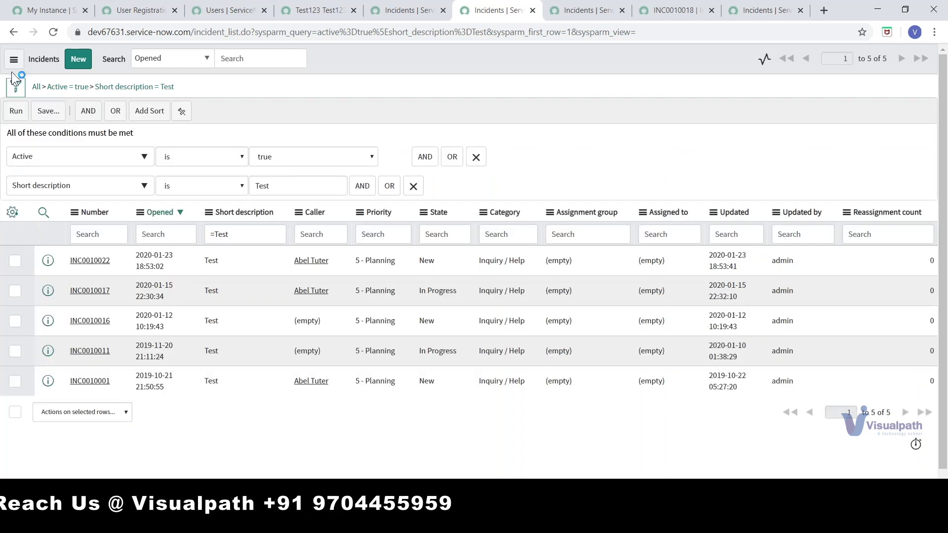
Save the Active is true and Short description is Test filter under a personal name, visible to Me
{"action": "left_click", "coordinate": [13, 59]}
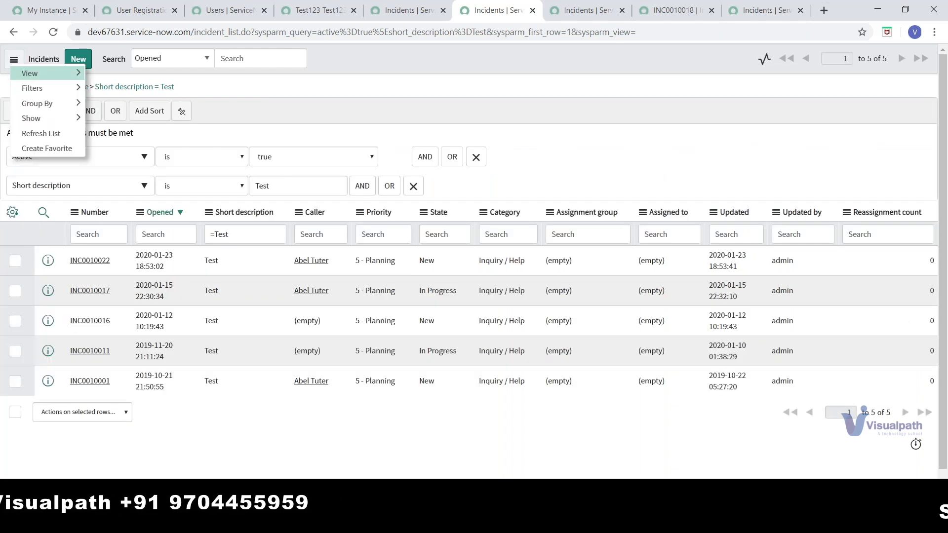
{"action": "key", "text": "Escape"}
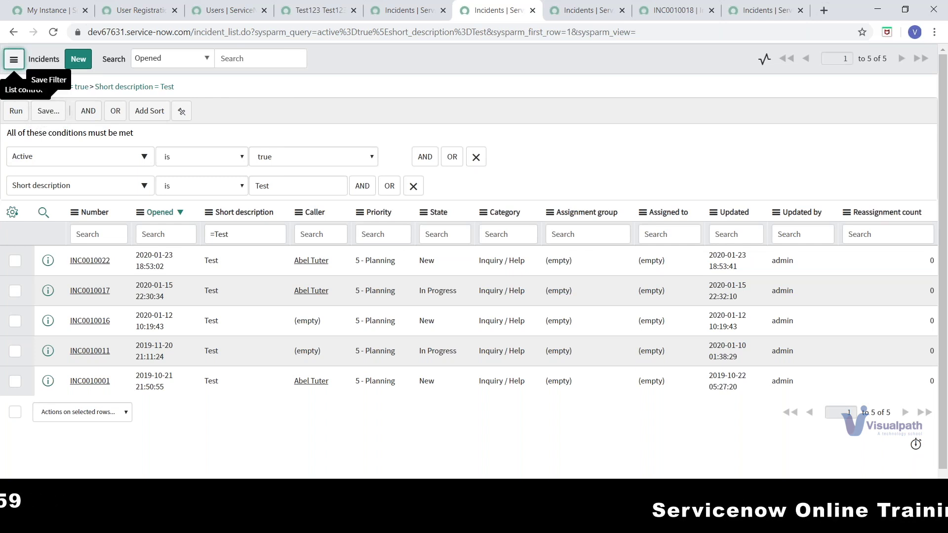
{"action": "left_click", "coordinate": [57, 119]}
{"action": "left_click", "coordinate": [64, 130]}
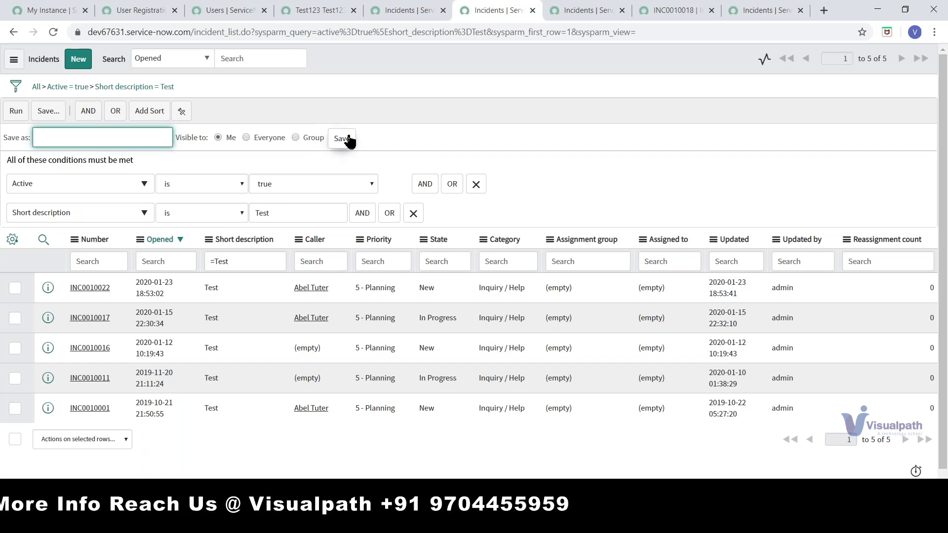
{"action": "type", "text": "Vinay"}
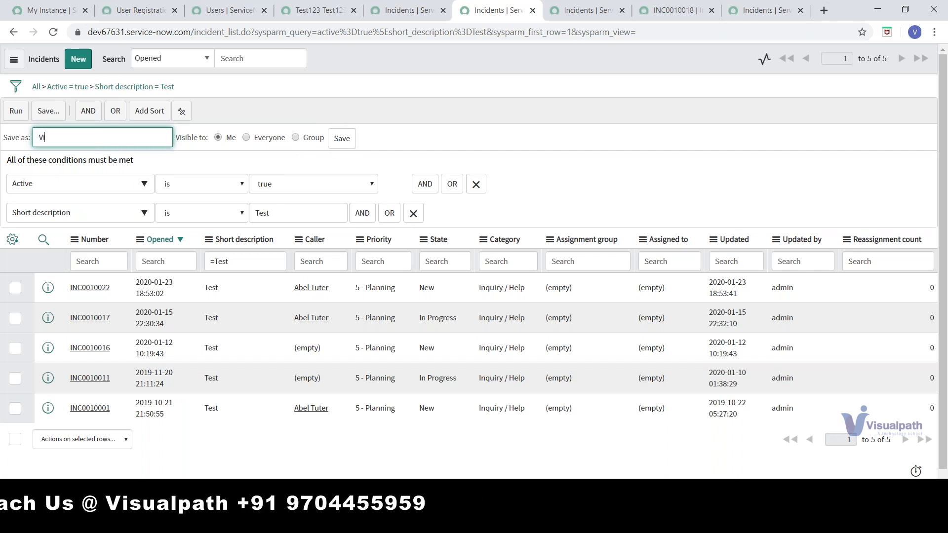
{"action": "left_click", "coordinate": [343, 140]}
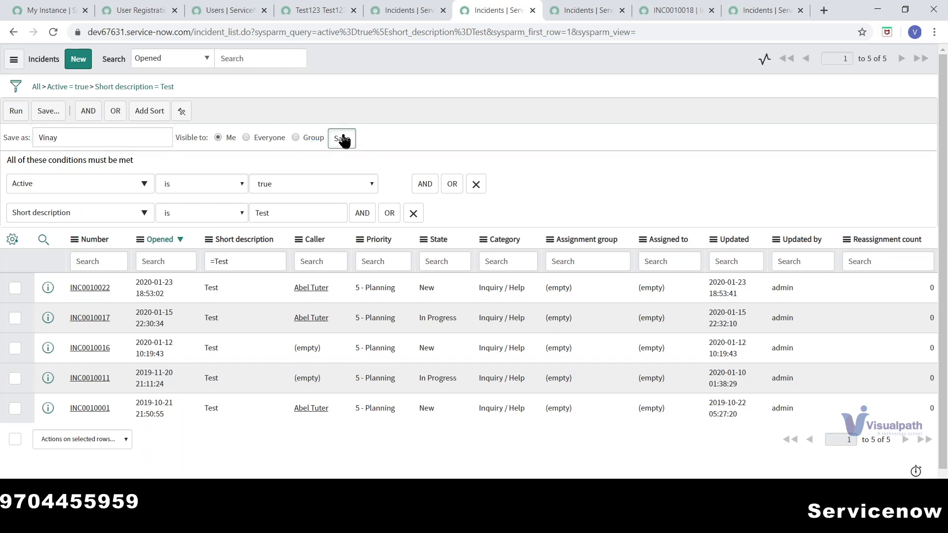
{"action": "left_click", "coordinate": [343, 140]}
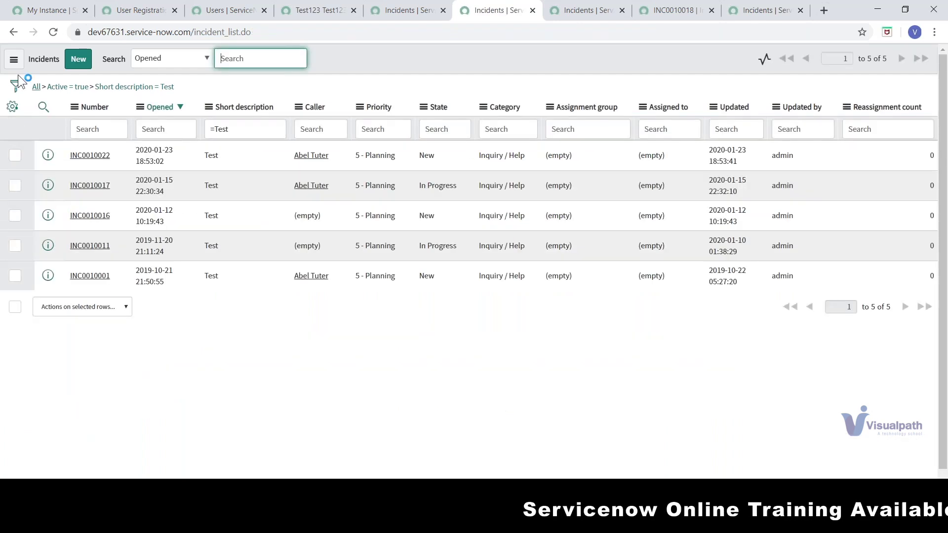
{"action": "left_click", "coordinate": [14, 59]}
Apply the Active filter from the list controls Filters menu, showing all 48 active incidents
{"action": "mouse_move", "coordinate": [38, 87]}
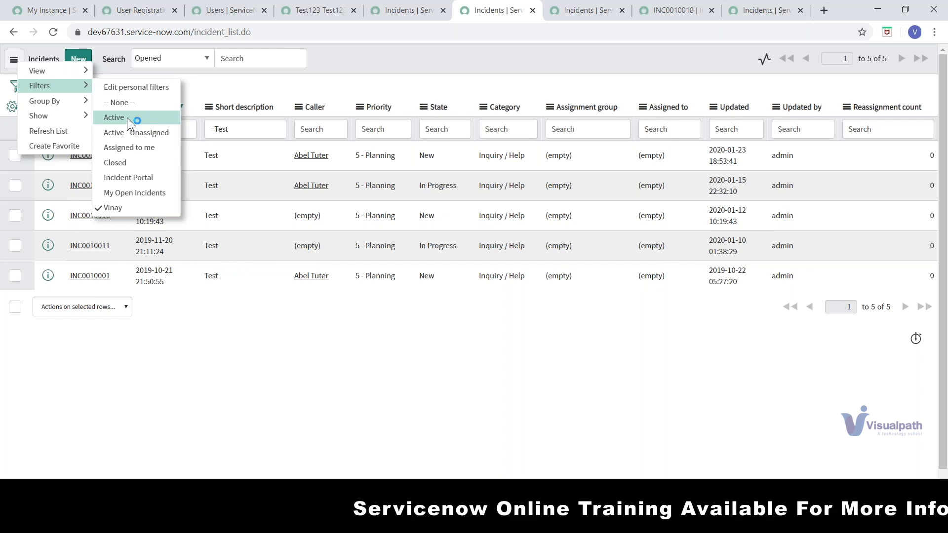
{"action": "left_click", "coordinate": [127, 119]}
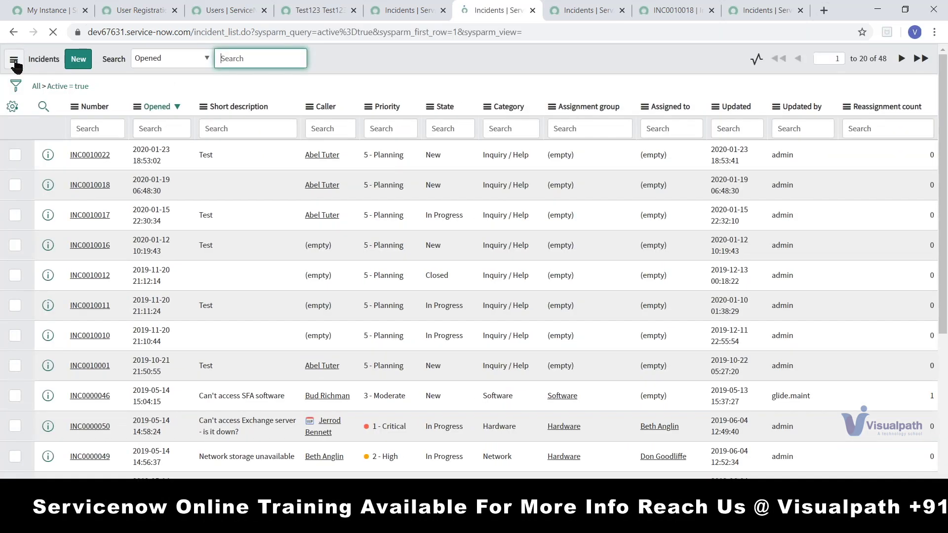
{"action": "left_click", "coordinate": [14, 59]}
{"action": "mouse_move", "coordinate": [44, 85]}
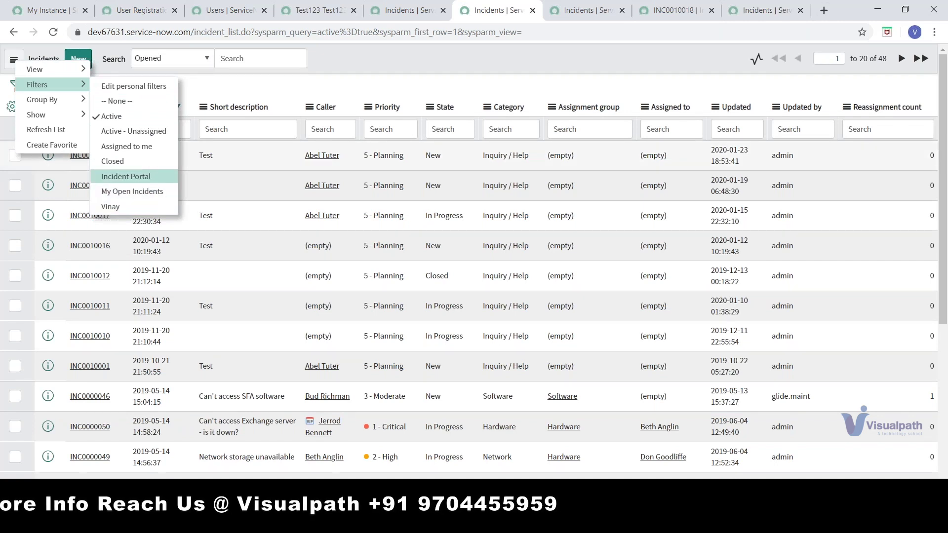
{"action": "left_click", "coordinate": [291, 90]}
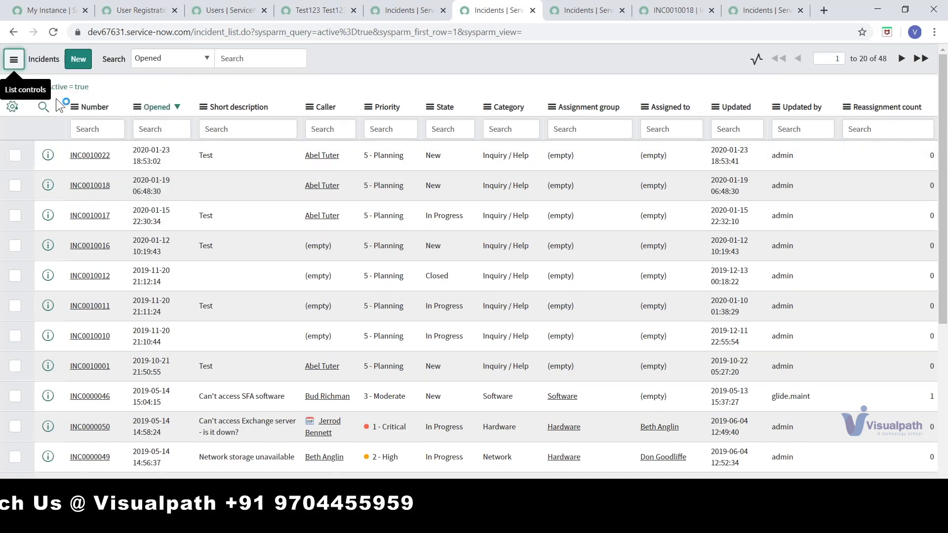
{"action": "left_click", "coordinate": [14, 58]}
{"action": "mouse_move", "coordinate": [33, 67]}
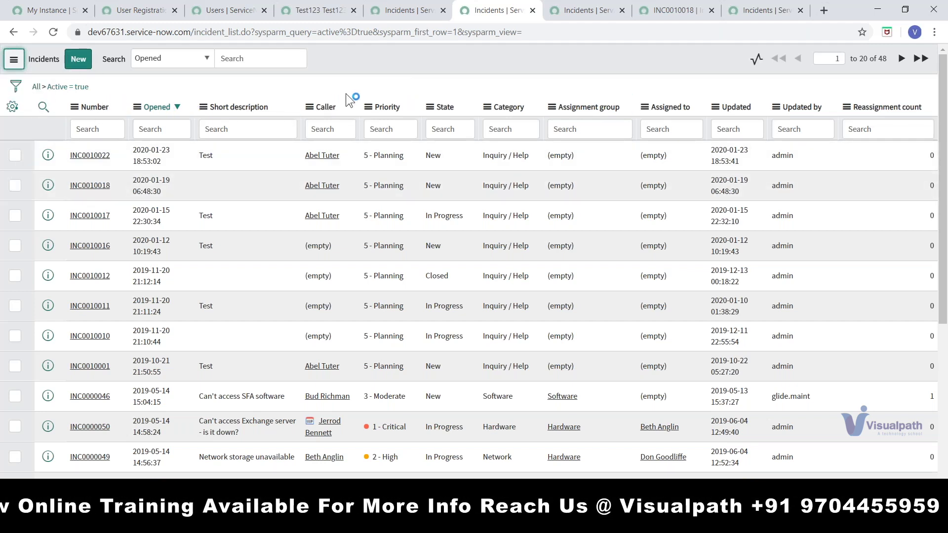
Switch the 48-incident active list to the Indicators Panel view from the list controls View menu
{"action": "left_click", "coordinate": [13, 59]}
{"action": "mouse_move", "coordinate": [12, 78]}
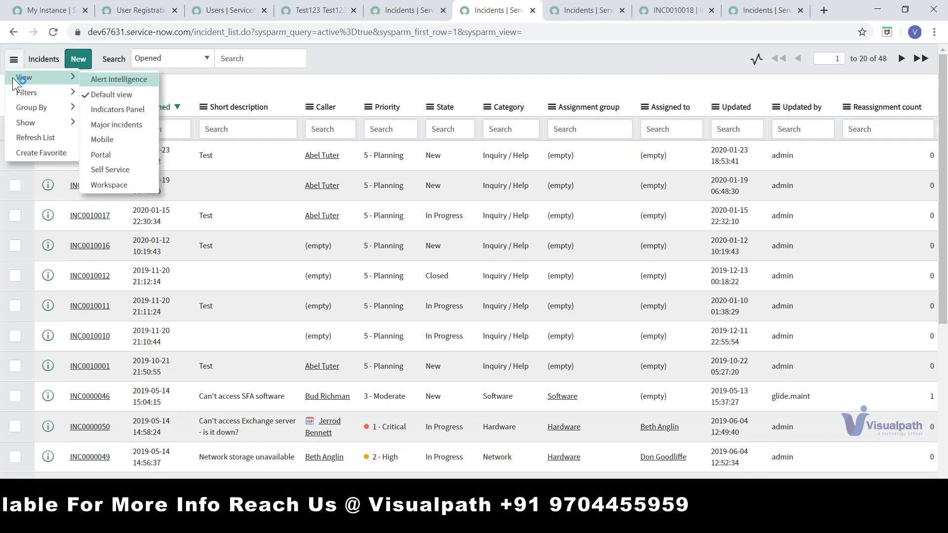
{"action": "left_click", "coordinate": [112, 109]}
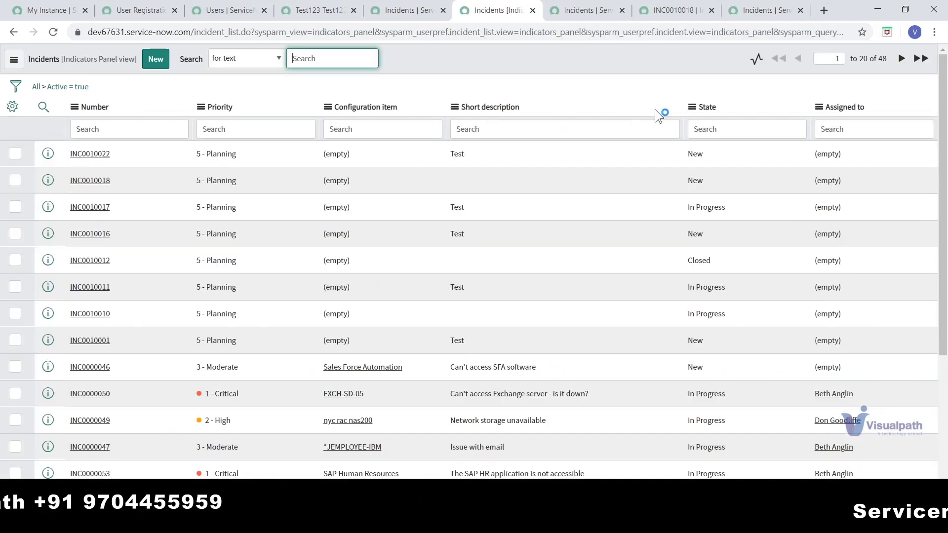
{"action": "left_click", "coordinate": [14, 59]}
{"action": "mouse_move", "coordinate": [34, 81]}
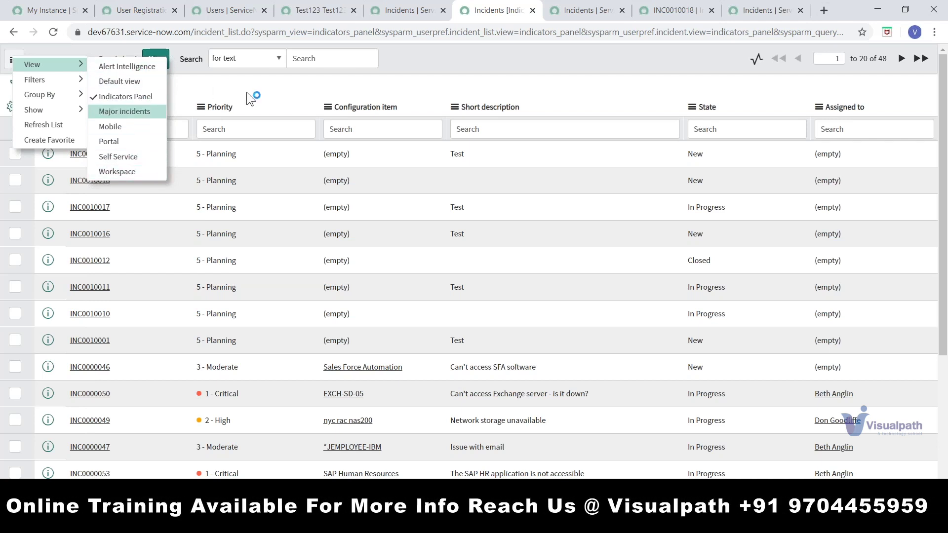
Switch the incident list to the Mobile view, showing Number, Category, Short description and Priority
{"action": "left_click", "coordinate": [14, 59]}
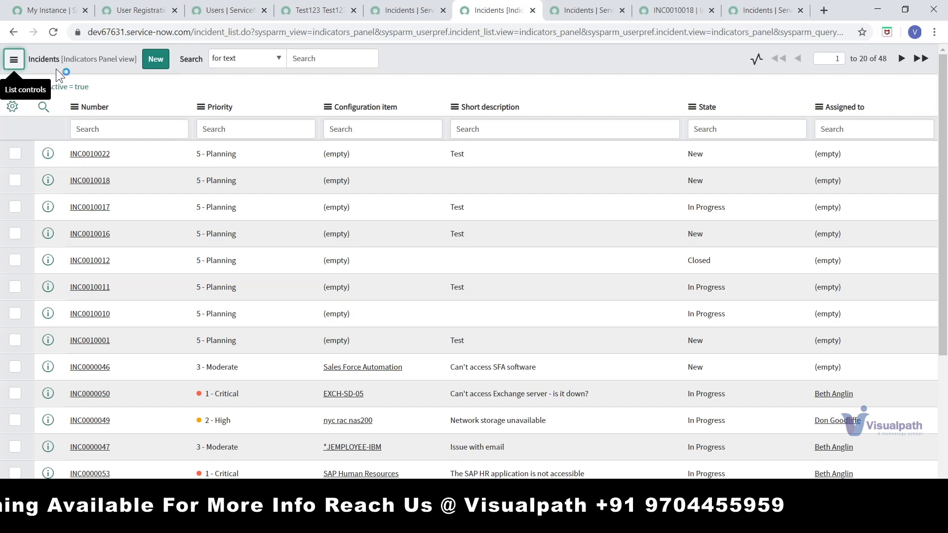
{"action": "left_click", "coordinate": [13, 62]}
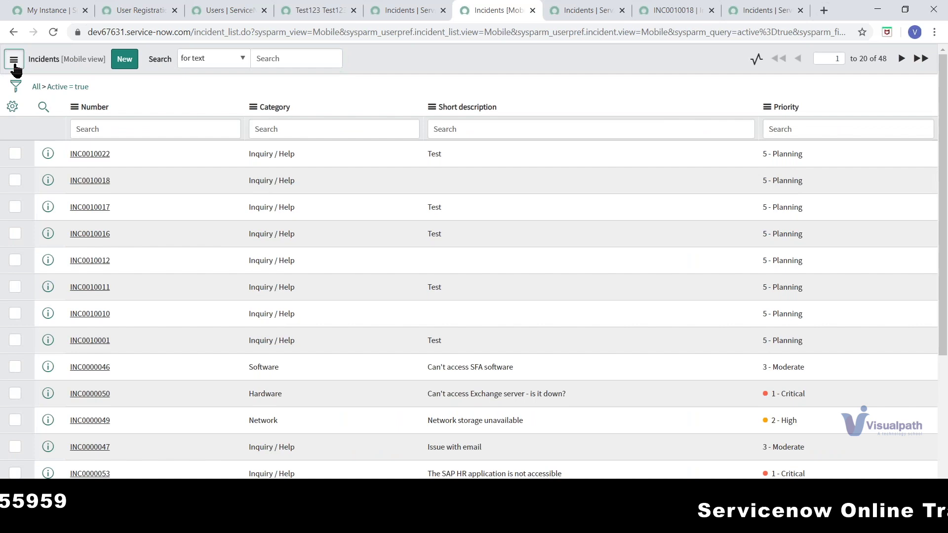
{"action": "left_click", "coordinate": [14, 60]}
{"action": "mouse_move", "coordinate": [42, 103]}
{"action": "left_click", "coordinate": [118, 136]}
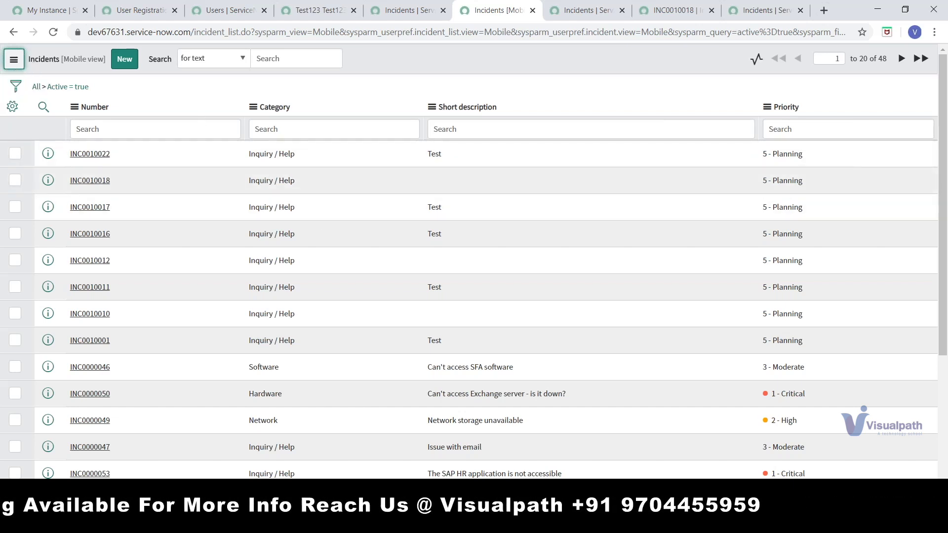
Add the Actual start column to the incident list's displayed columns
{"action": "left_click", "coordinate": [13, 107]}
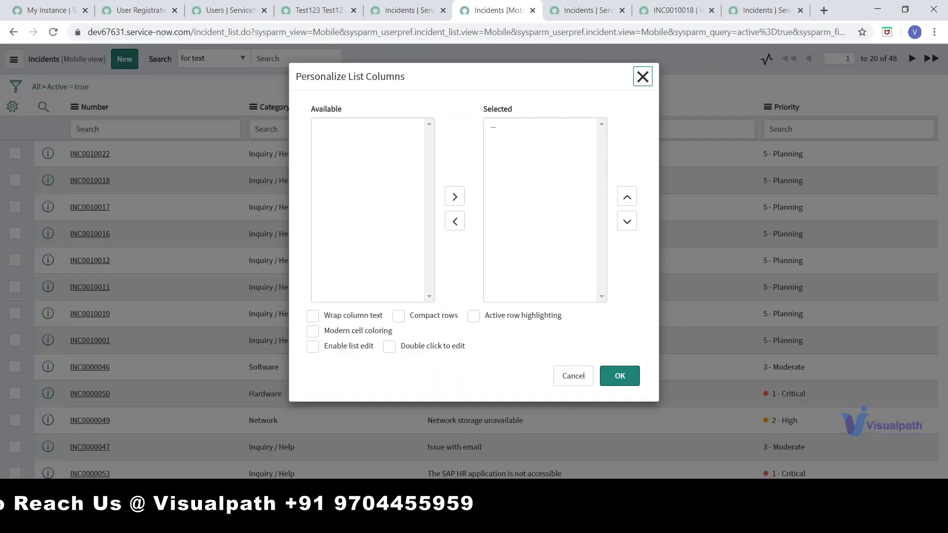
{"action": "left_click", "coordinate": [359, 171]}
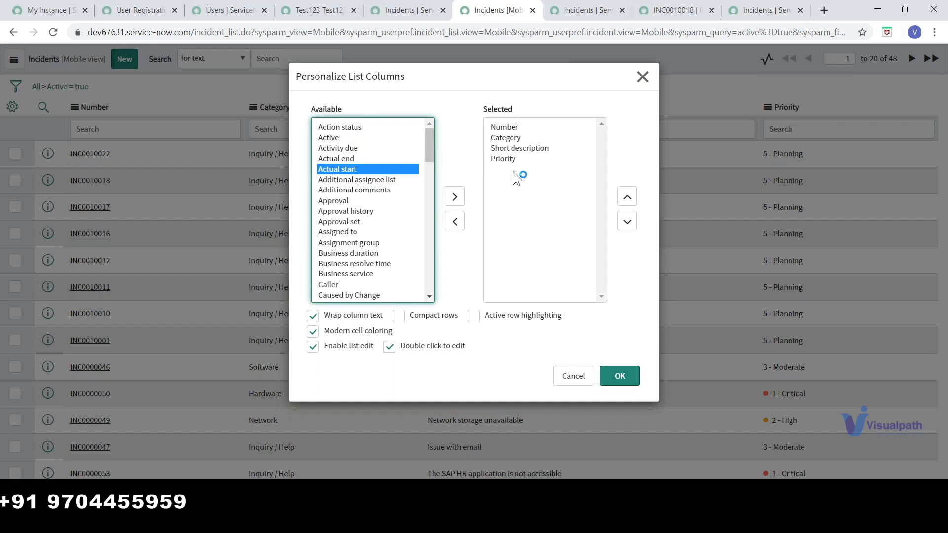
{"action": "left_click", "coordinate": [453, 198]}
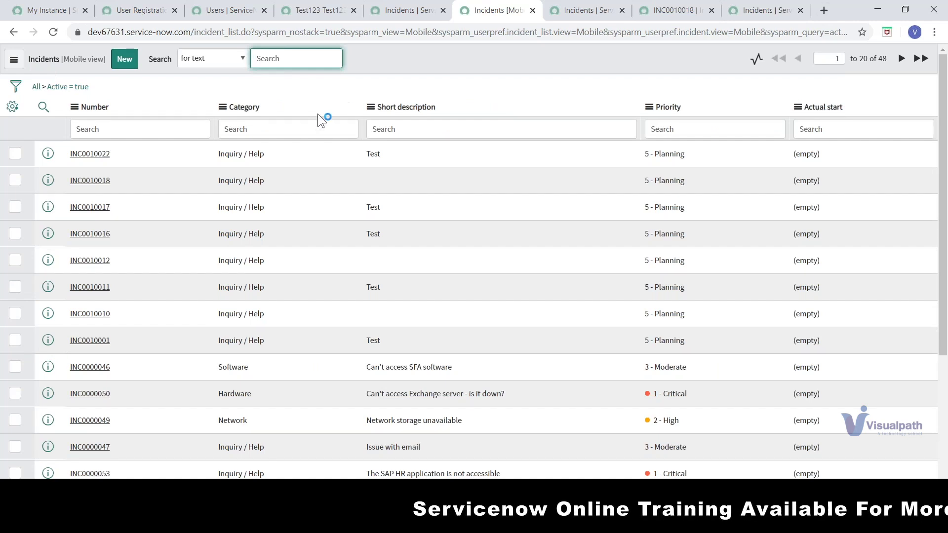
Reopen the column personalization settings for the incident list
{"action": "left_click", "coordinate": [11, 108]}
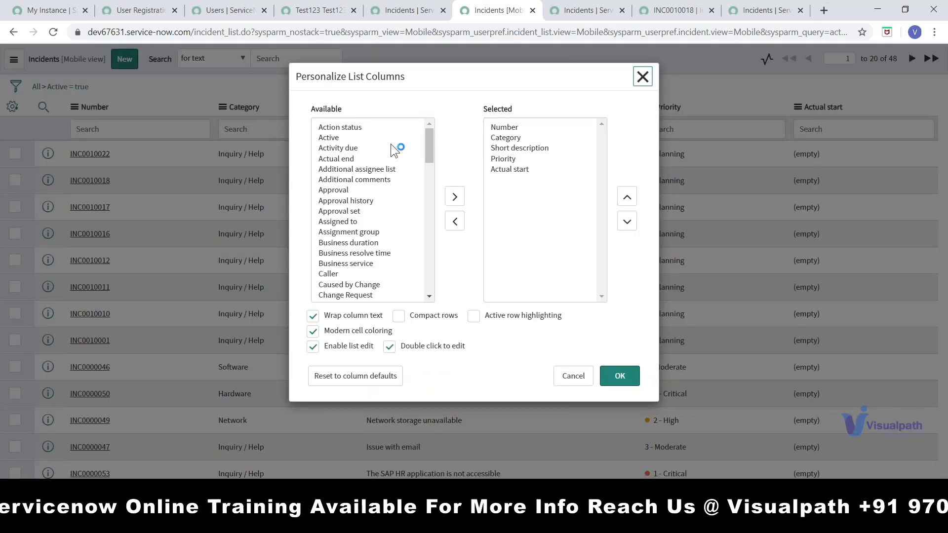
{"action": "right_click", "coordinate": [425, 269]}
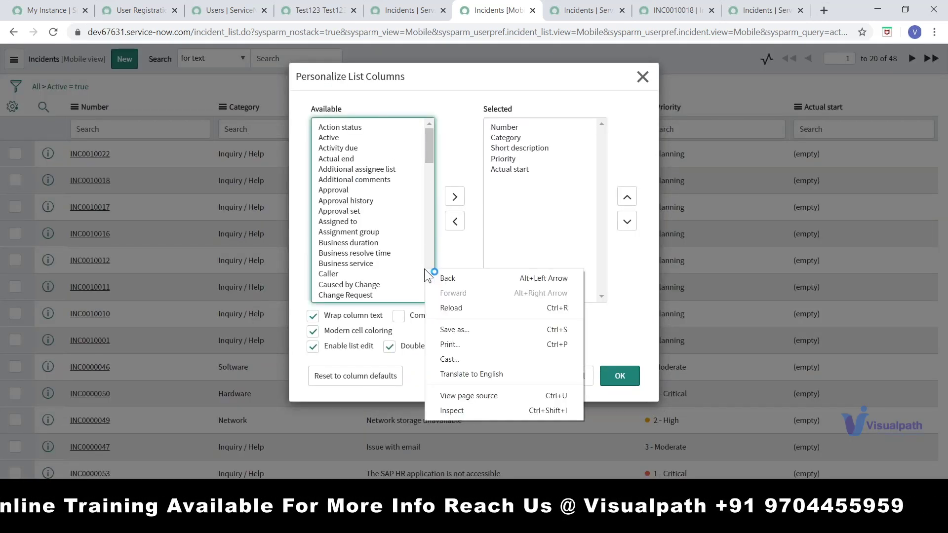
{"action": "left_click", "coordinate": [430, 162]}
{"action": "left_click_drag", "start_coordinate": [430, 162], "coordinate": [437, 122]}
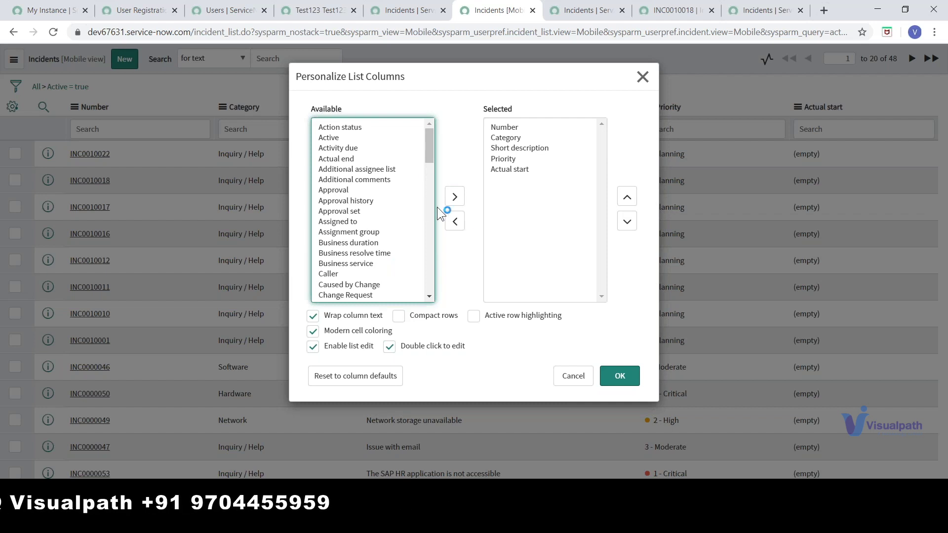
{"action": "left_click", "coordinate": [643, 76]}
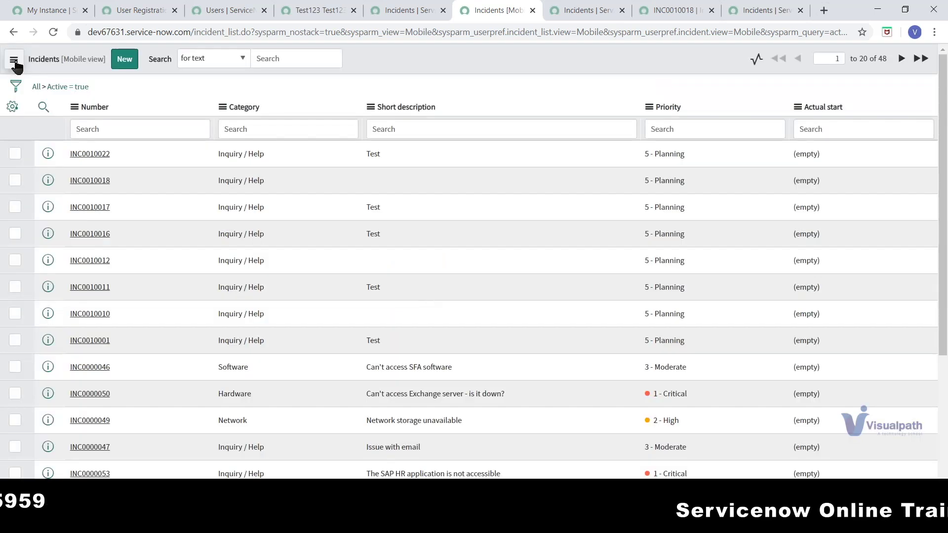
Switch the incident list to the Major incidents view
{"action": "left_click", "coordinate": [14, 59]}
{"action": "mouse_move", "coordinate": [40, 73]}
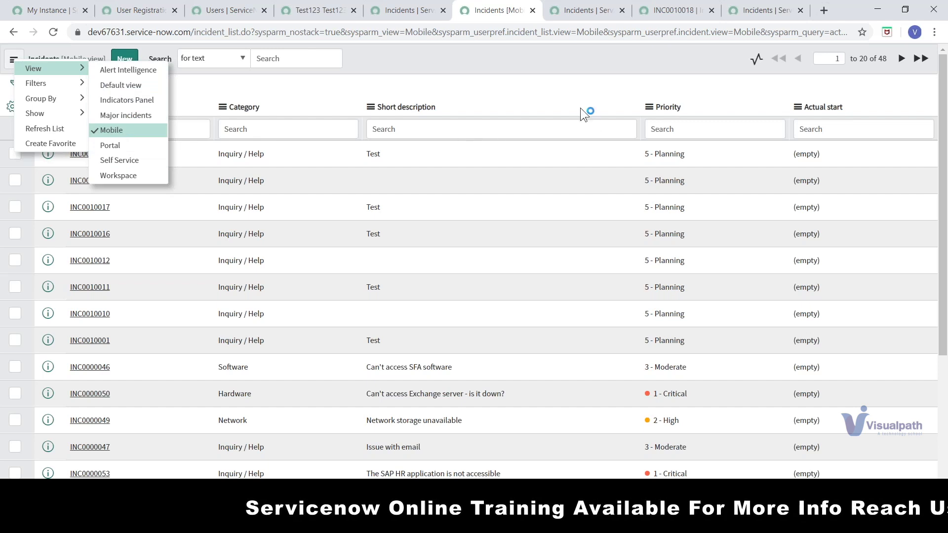
{"action": "left_click", "coordinate": [13, 59]}
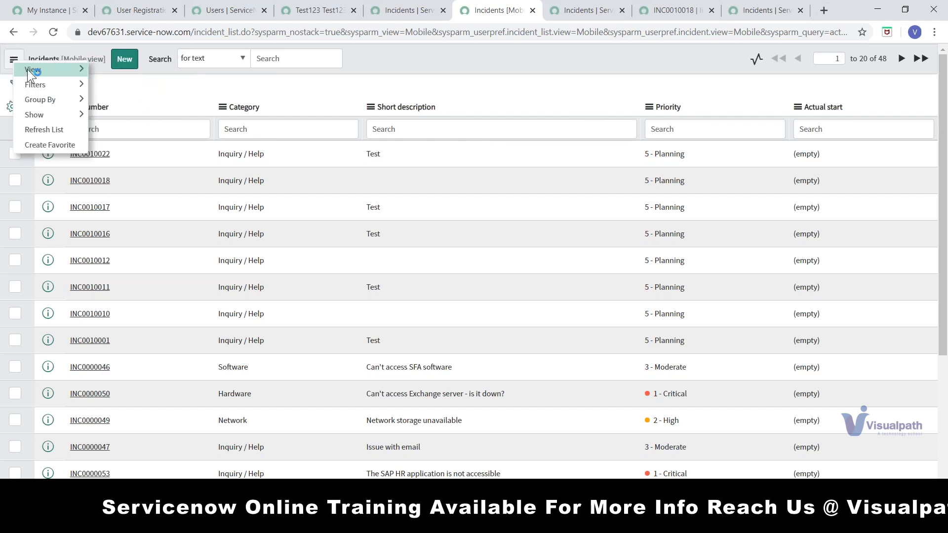
{"action": "mouse_move", "coordinate": [69, 75]}
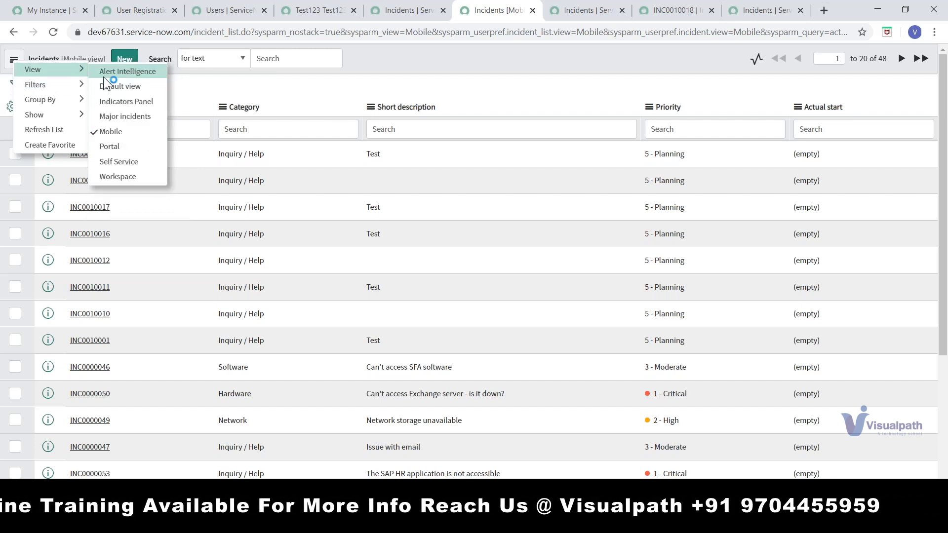
{"action": "left_click", "coordinate": [114, 115]}
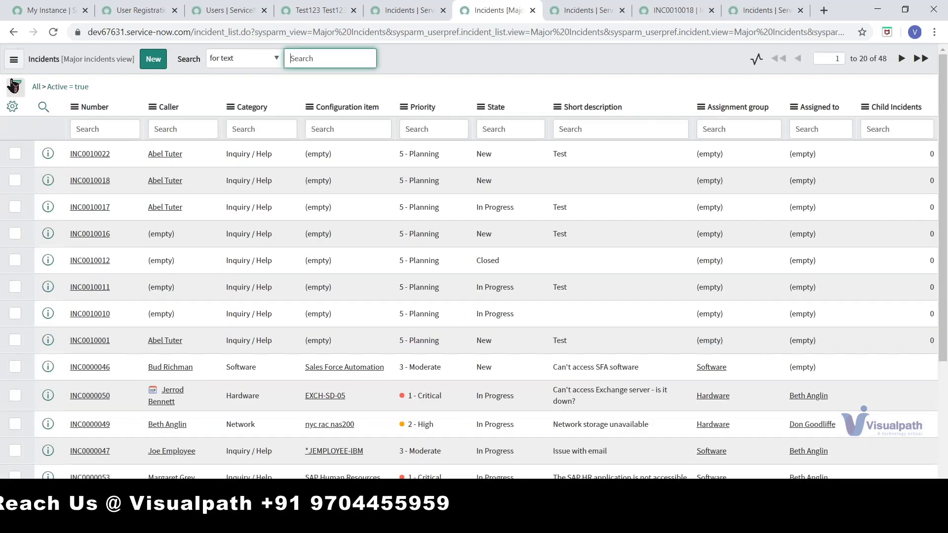
Switch the incident list back to the Mobile view
{"action": "left_click", "coordinate": [13, 59]}
{"action": "mouse_move", "coordinate": [40, 105]}
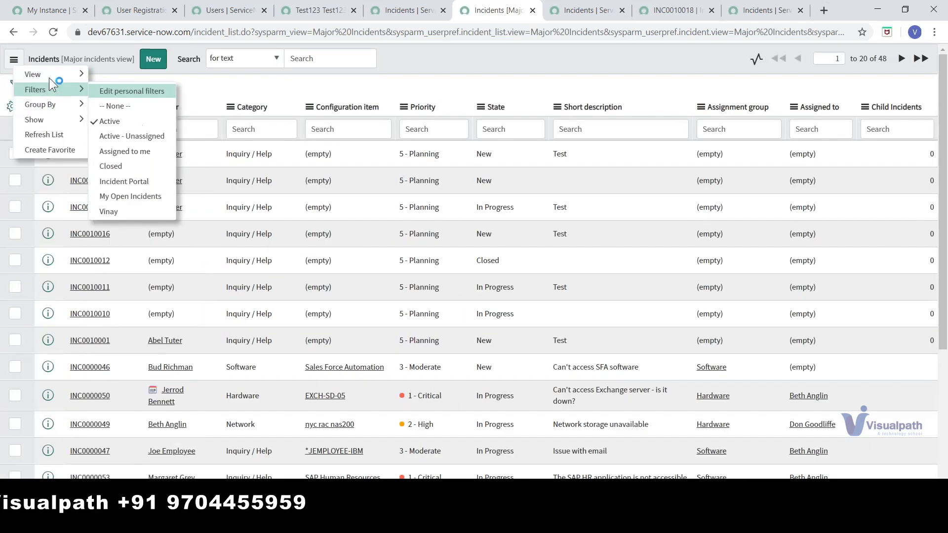
{"action": "mouse_move", "coordinate": [57, 76]}
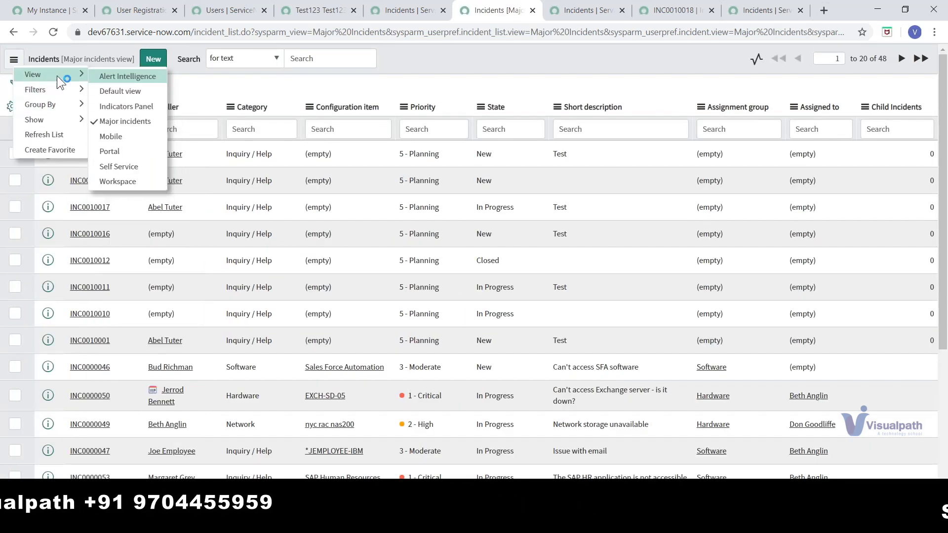
{"action": "left_click", "coordinate": [111, 138]}
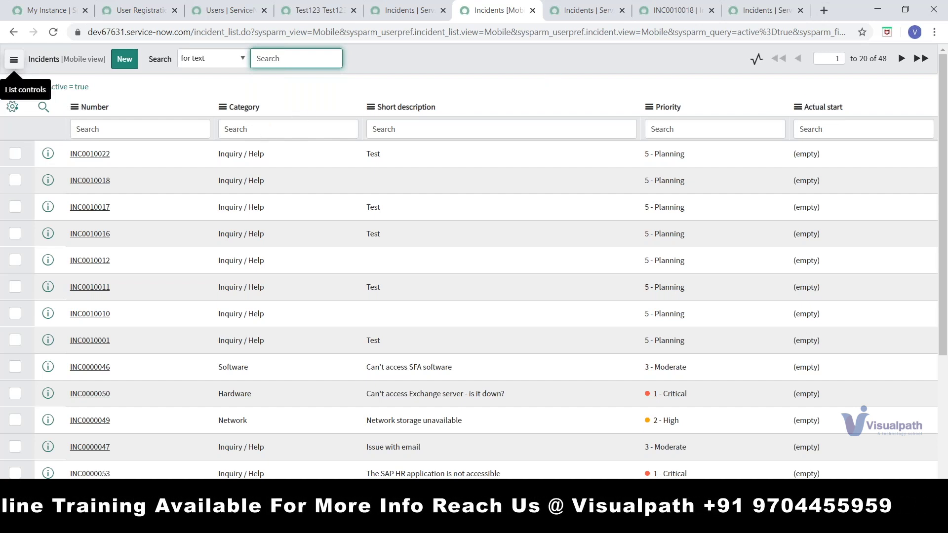
Group the active incidents by Action status
{"action": "left_click", "coordinate": [14, 60]}
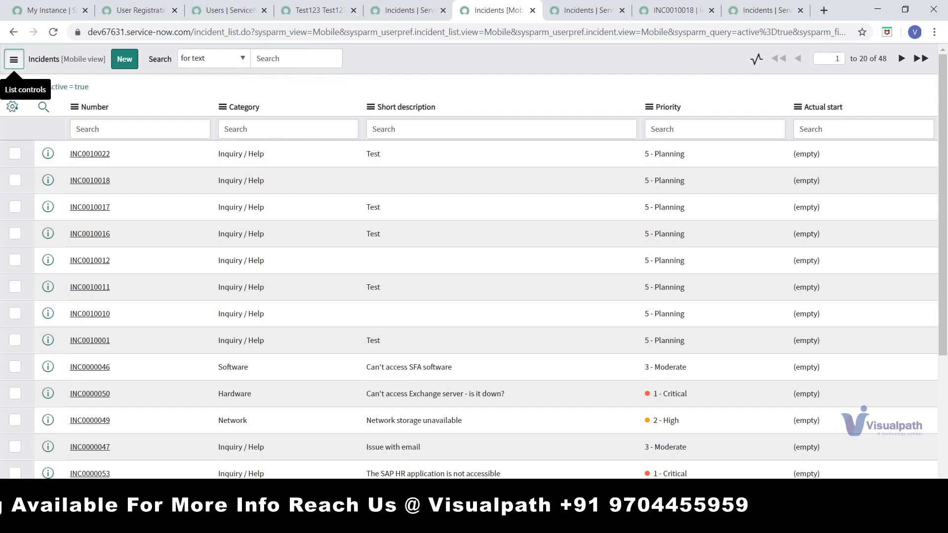
{"action": "mouse_move", "coordinate": [54, 107]}
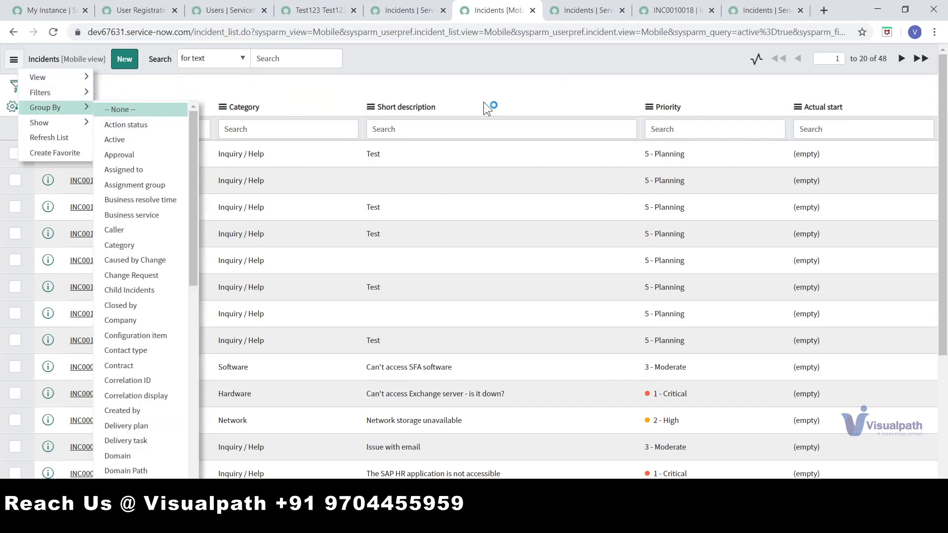
{"action": "left_click", "coordinate": [47, 70]}
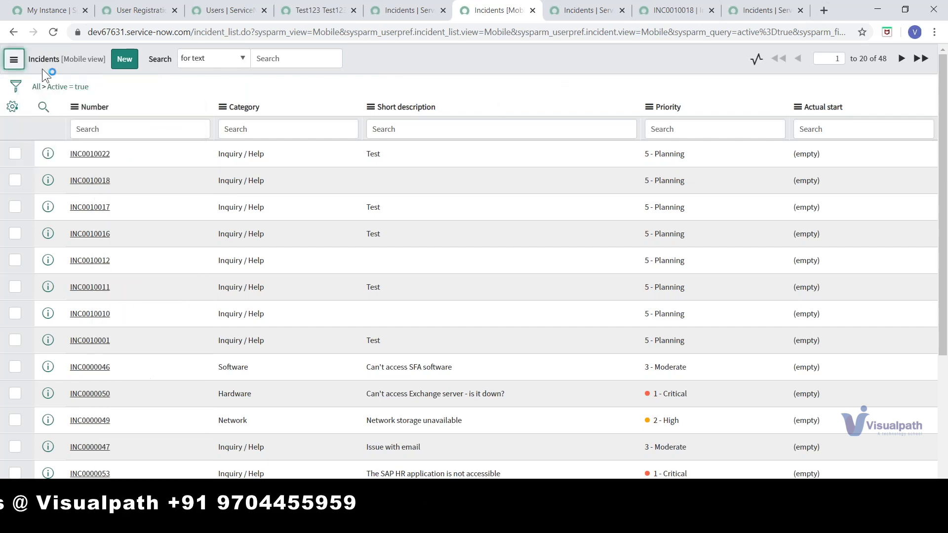
{"action": "left_click", "coordinate": [14, 59]}
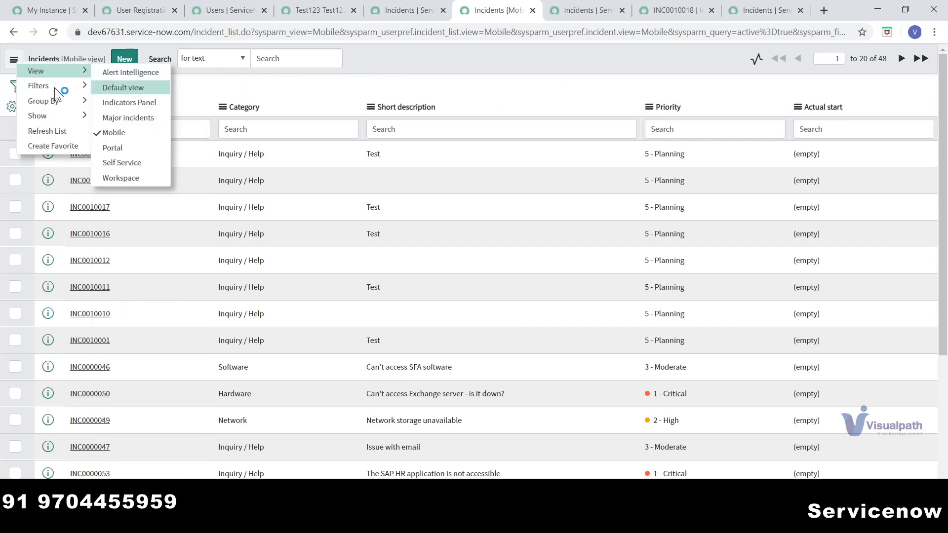
{"action": "mouse_move", "coordinate": [46, 89]}
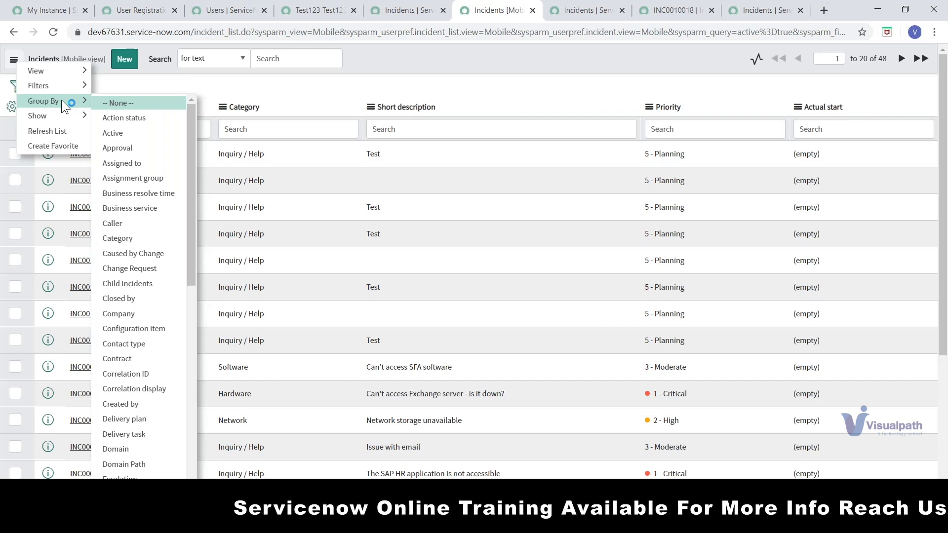
{"action": "mouse_move", "coordinate": [79, 119]}
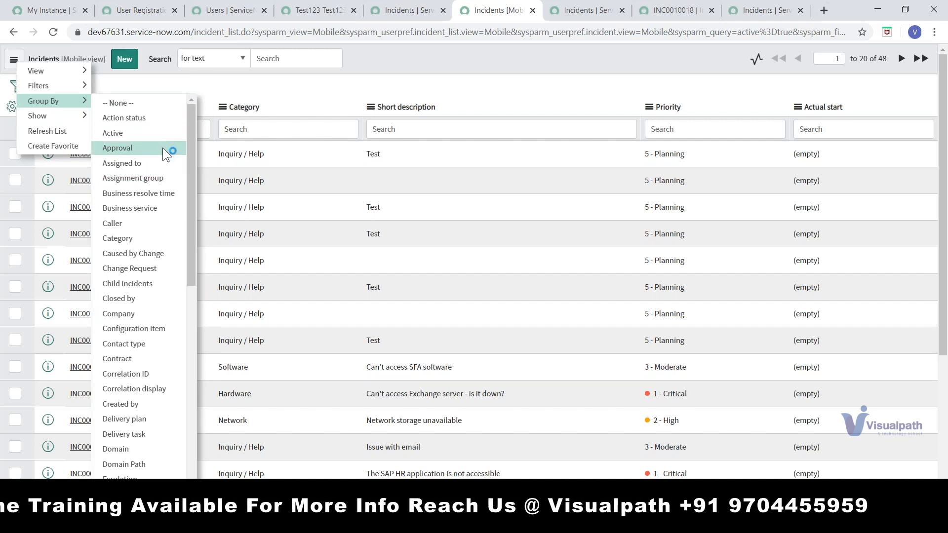
{"action": "left_click", "coordinate": [159, 118]}
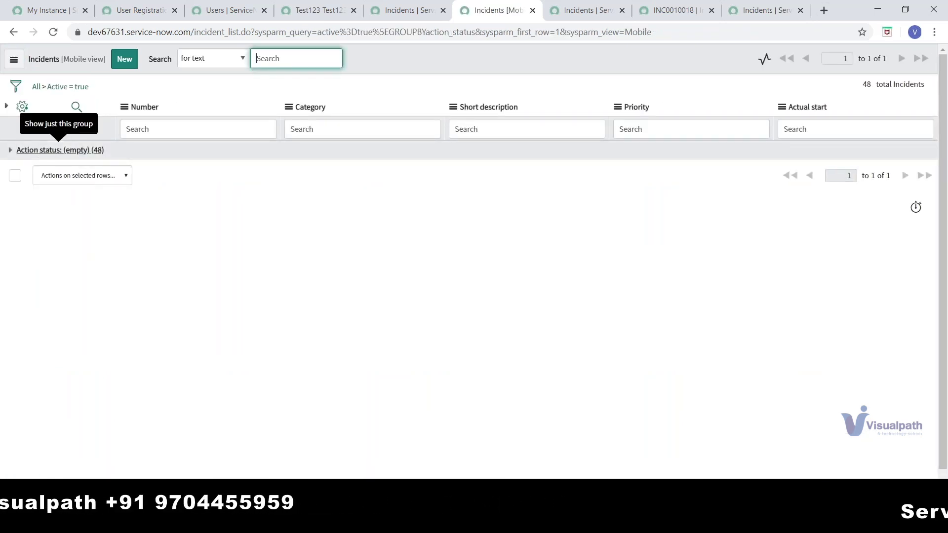
Reopen the list options and scroll down to the grouping choices
{"action": "left_click", "coordinate": [14, 59]}
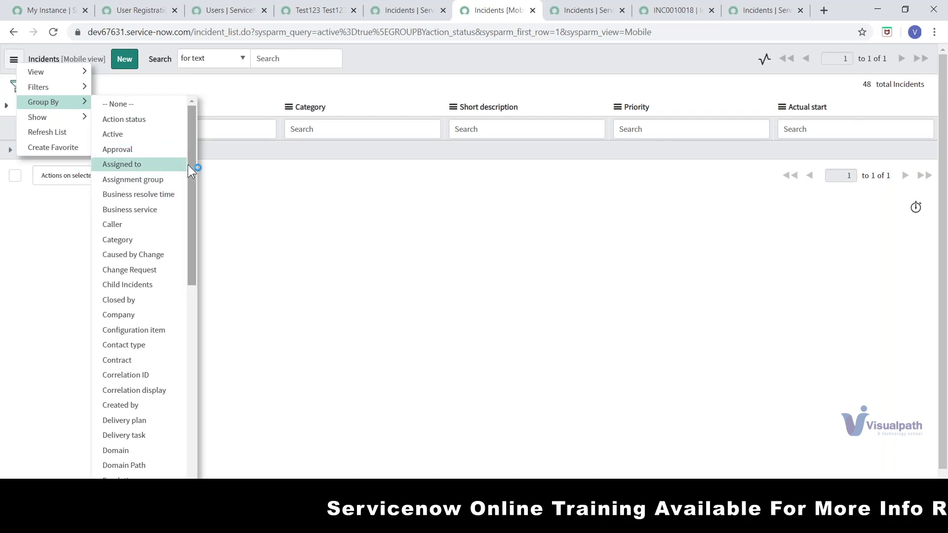
{"action": "scroll", "coordinate": [188, 167], "scroll_direction": "down", "scroll_amount": 1}
{"action": "left_click_drag", "start_coordinate": [186, 180], "coordinate": [140, 418]}
Group incidents by State (New 16, In Progress 21, On Hold 7, Closed 4), briefly expanding New
{"action": "left_click", "coordinate": [135, 425]}
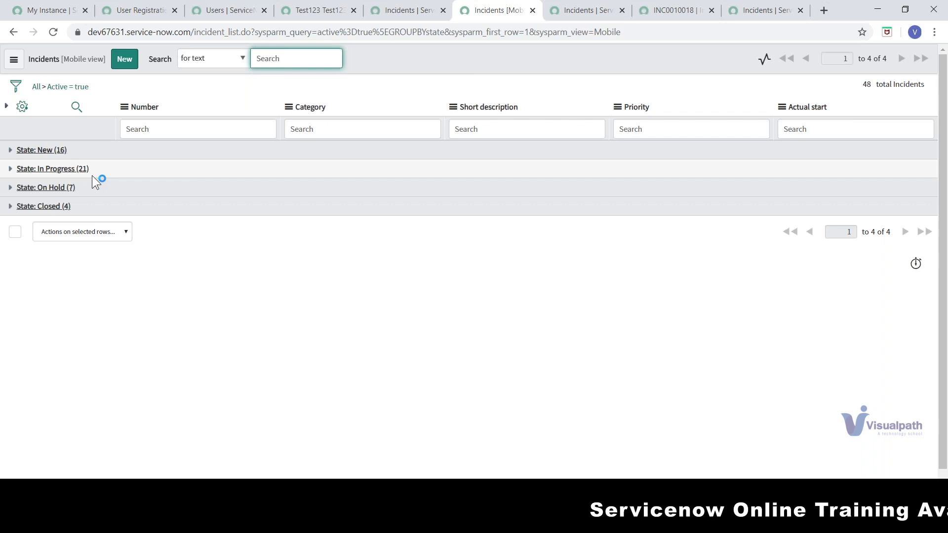
{"action": "left_click", "coordinate": [10, 150]}
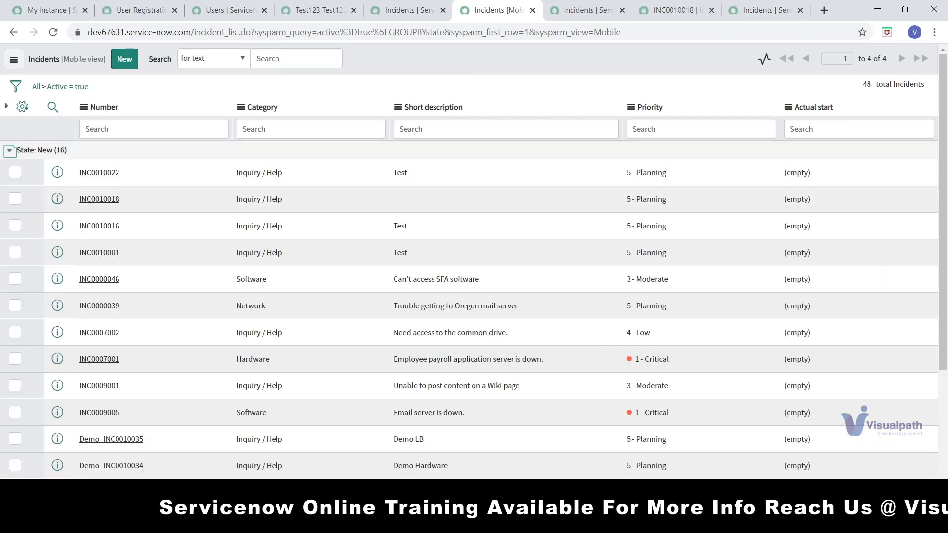
{"action": "left_click", "coordinate": [9, 151]}
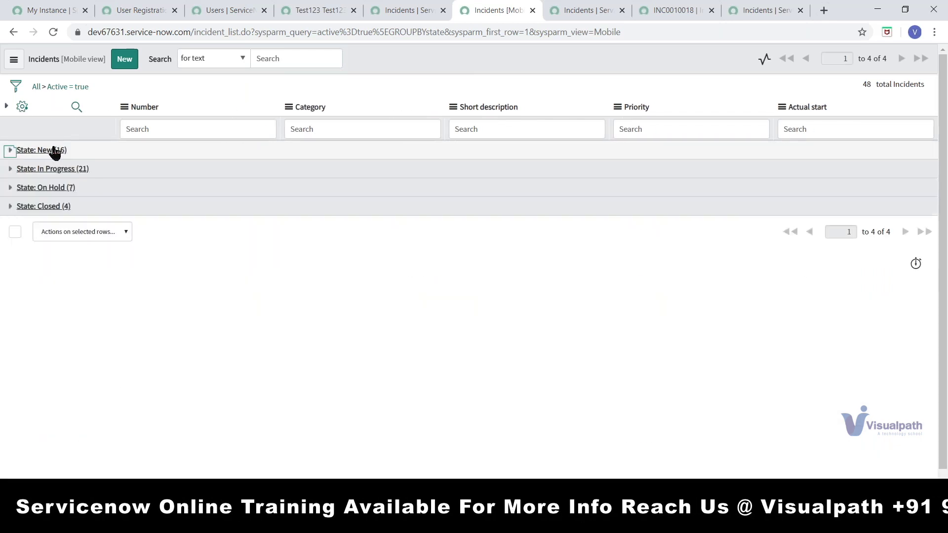
{"action": "left_click", "coordinate": [19, 63]}
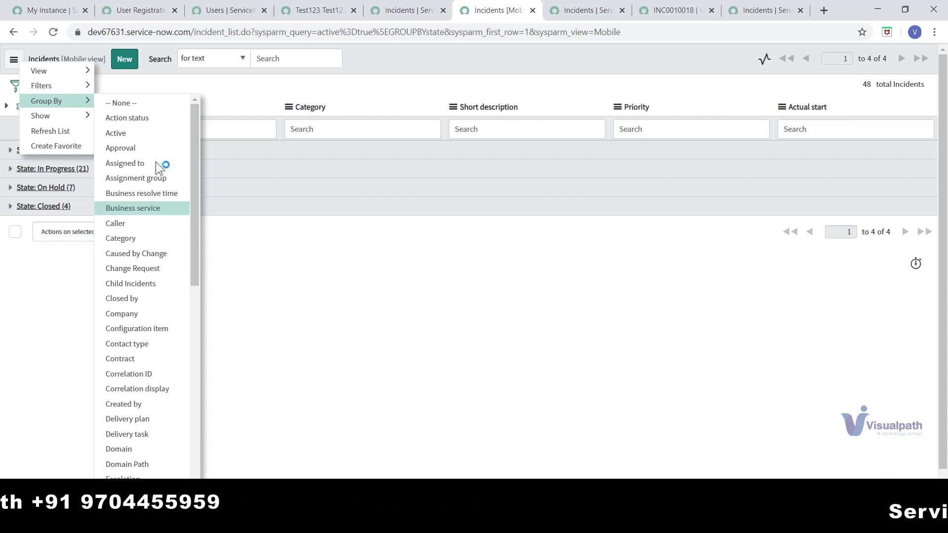
{"action": "mouse_move", "coordinate": [74, 117]}
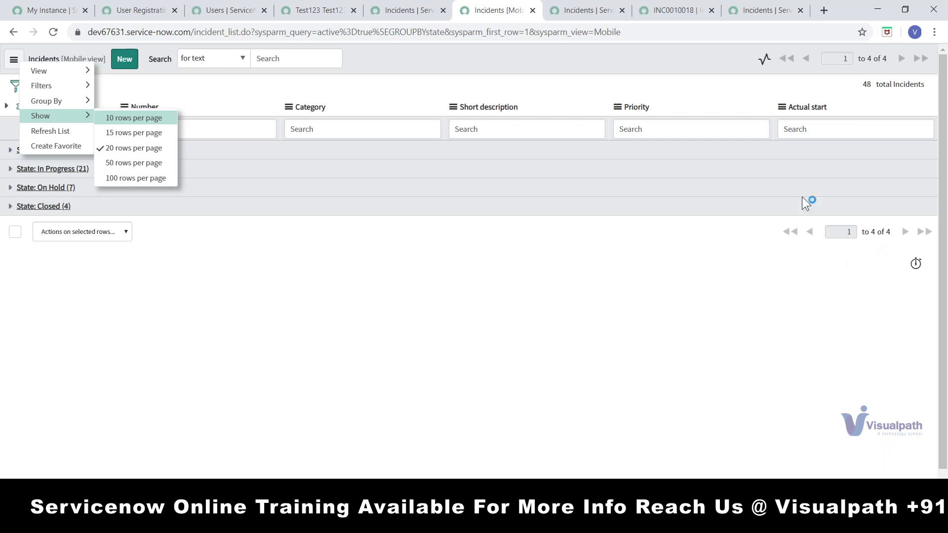
Clear the filter to list all 78 incidents and page forward through them
{"action": "left_click", "coordinate": [146, 157]}
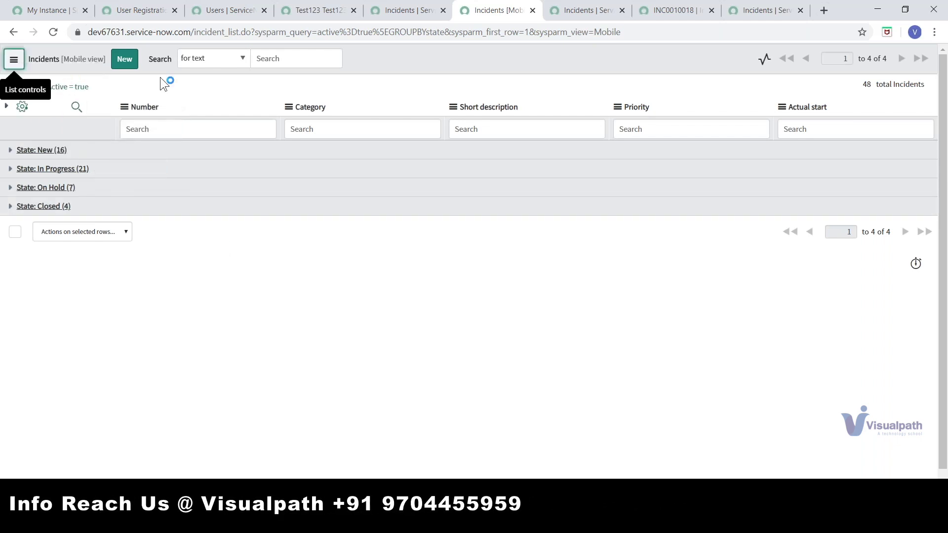
{"action": "left_click", "coordinate": [36, 87]}
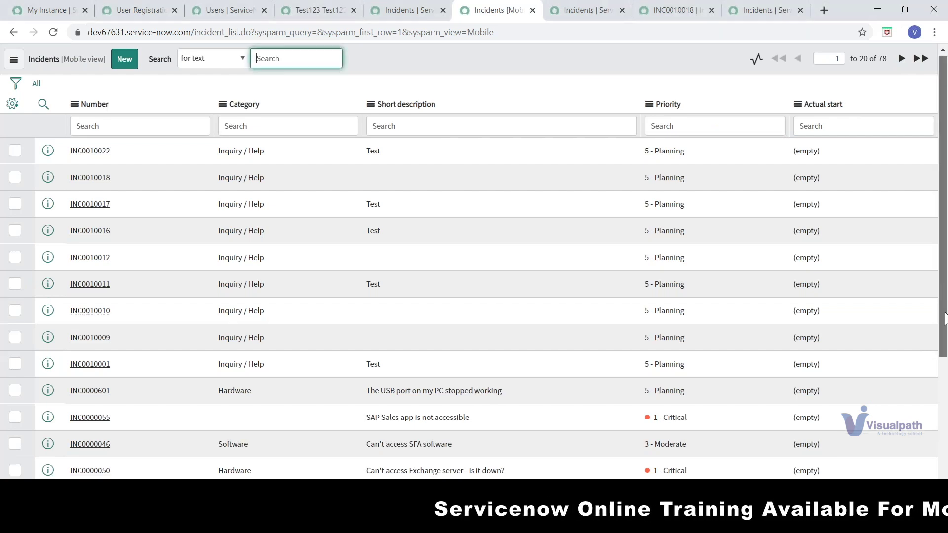
{"action": "scroll", "coordinate": [943, 296], "scroll_direction": "down", "scroll_amount": 3}
{"action": "scroll", "coordinate": [943, 306], "scroll_direction": "up", "scroll_amount": 3}
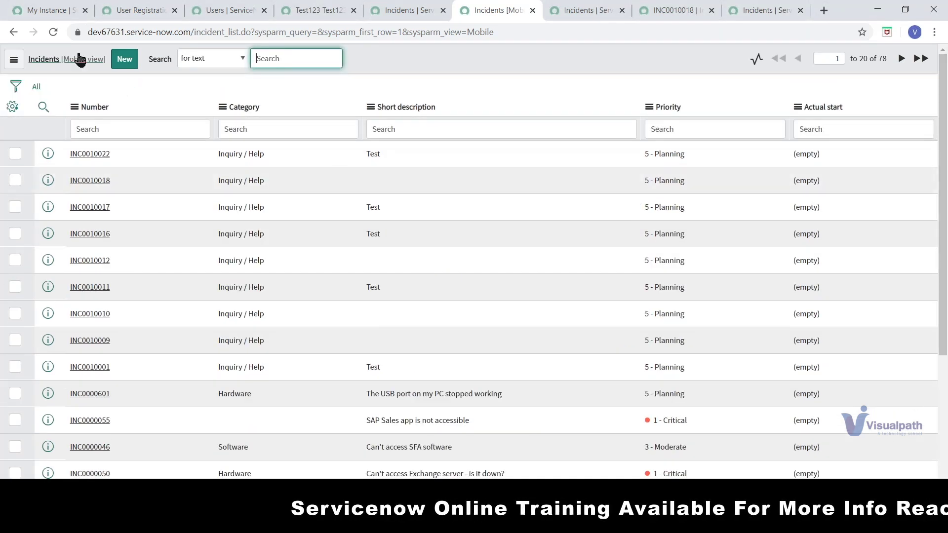
{"action": "left_click", "coordinate": [903, 68]}
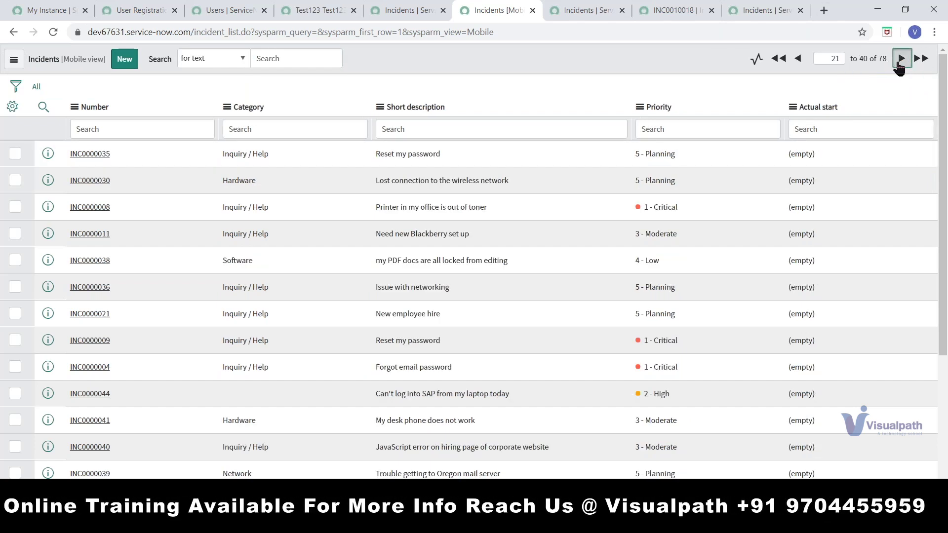
Show 100 incidents per page so all 78 fit on one page
{"action": "left_click", "coordinate": [14, 60]}
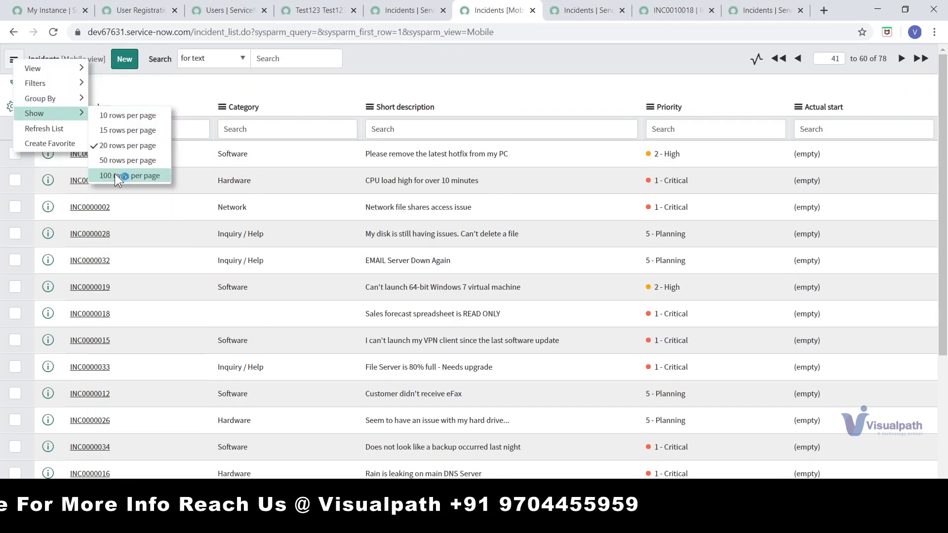
{"action": "left_click", "coordinate": [114, 174]}
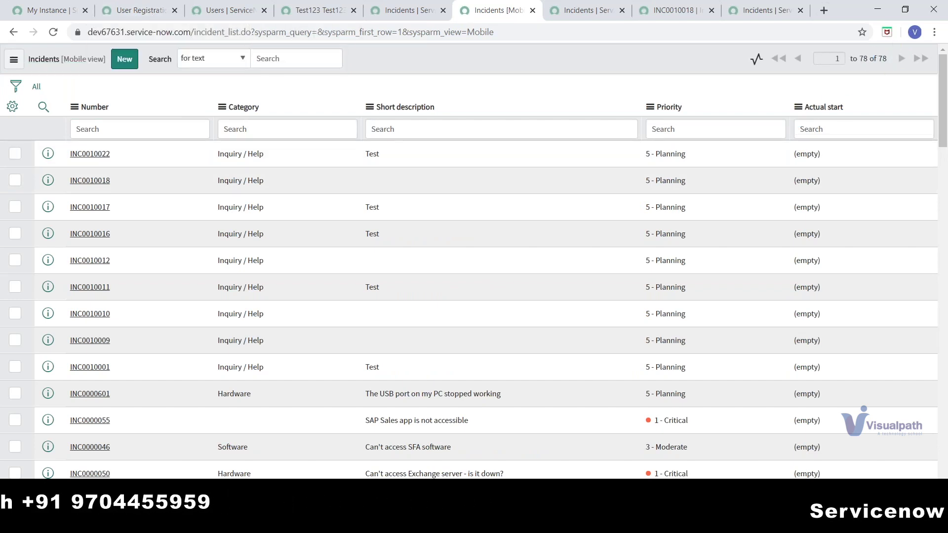
{"action": "left_click", "coordinate": [17, 60]}
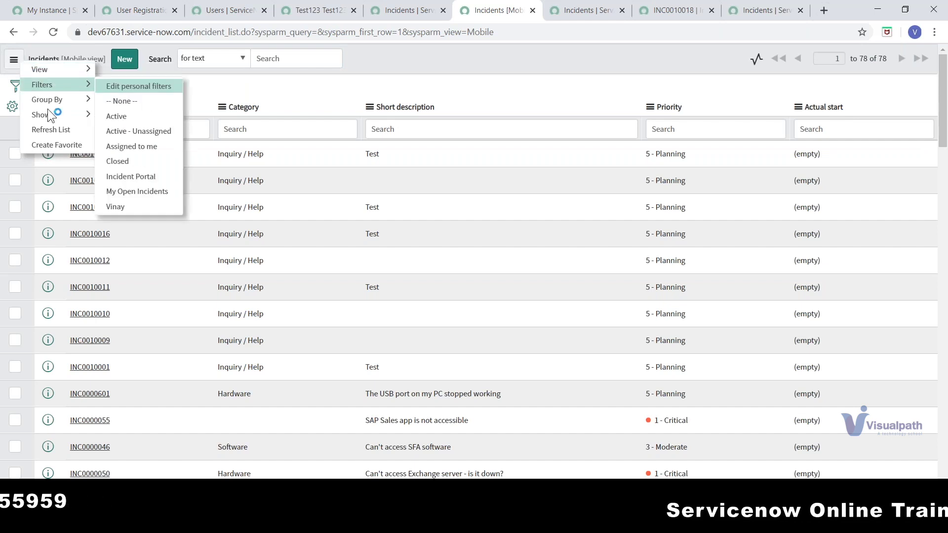
{"action": "left_click", "coordinate": [55, 129]}
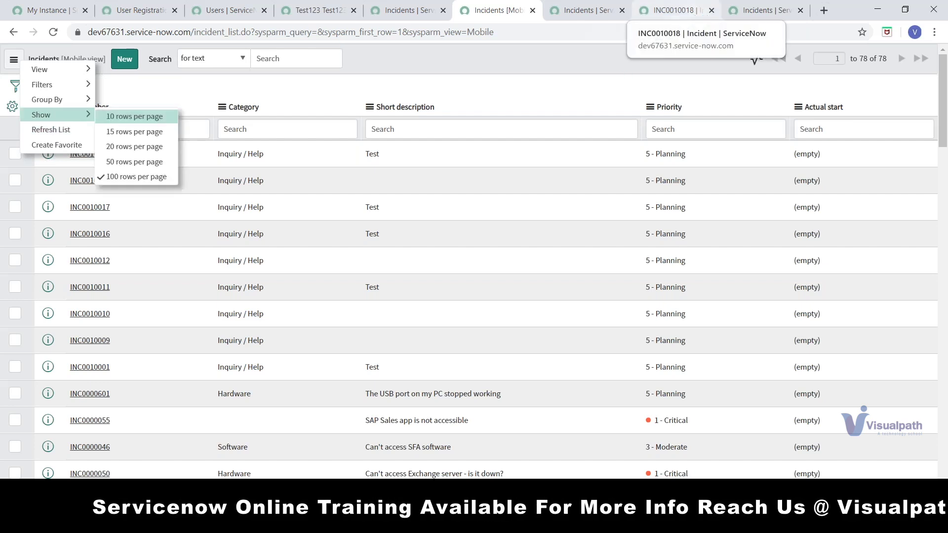
{"action": "left_click", "coordinate": [180, 127]}
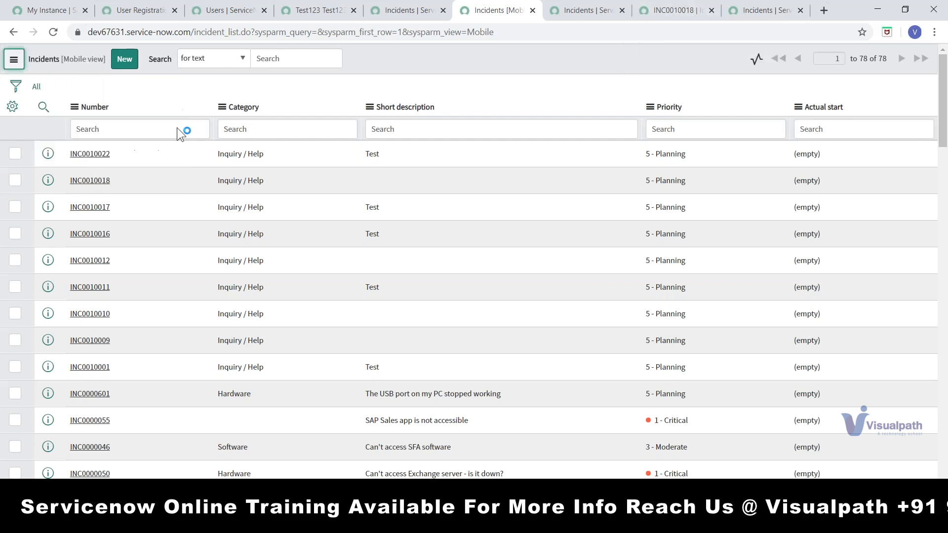
{"action": "left_click", "coordinate": [14, 60]}
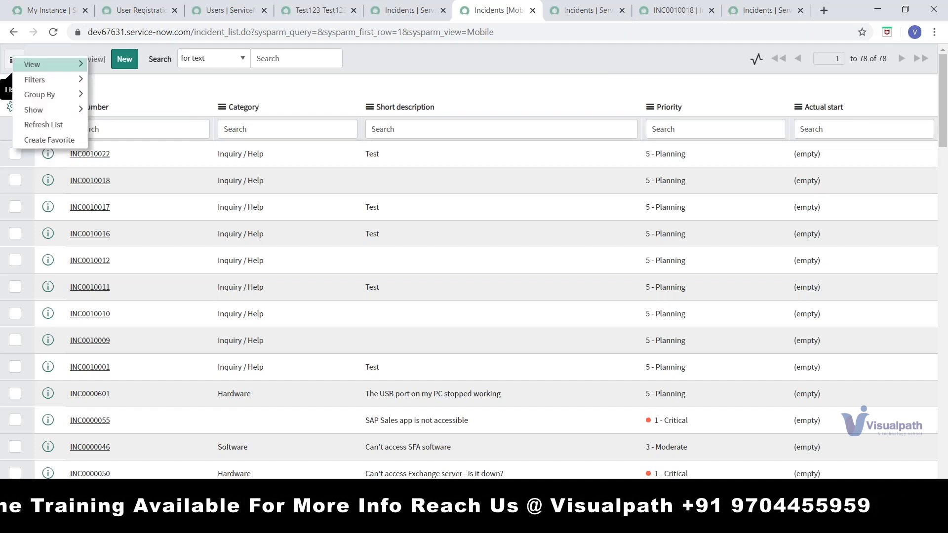
{"action": "mouse_move", "coordinate": [43, 85]}
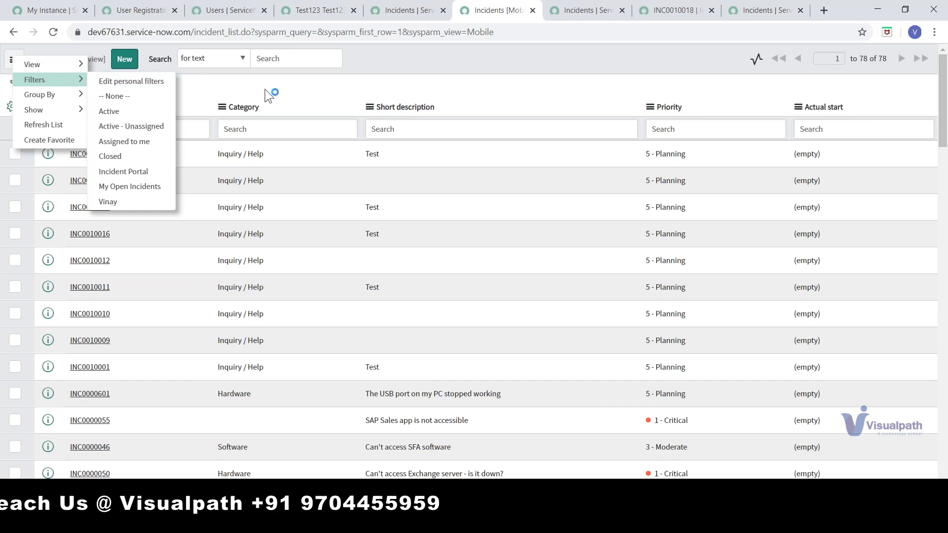
{"action": "left_click", "coordinate": [14, 60]}
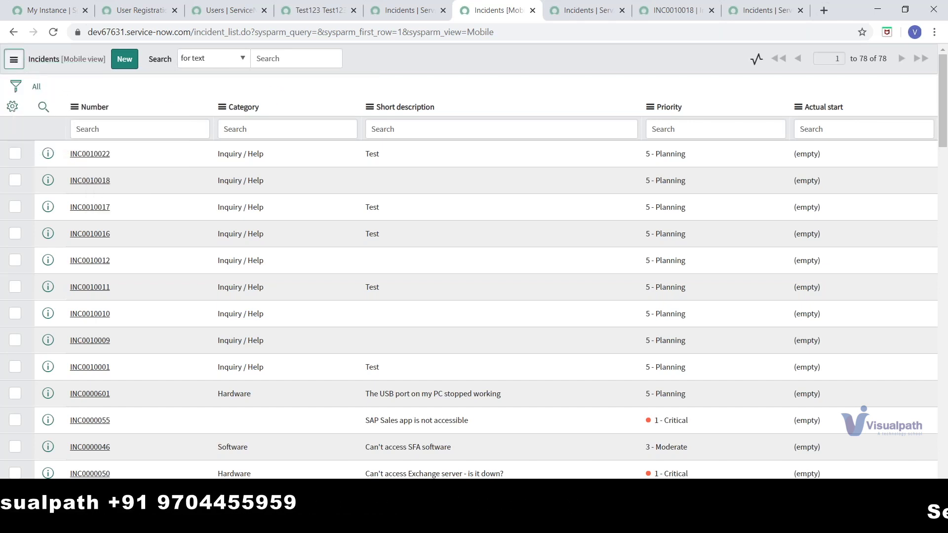
{"action": "left_click", "coordinate": [15, 66]}
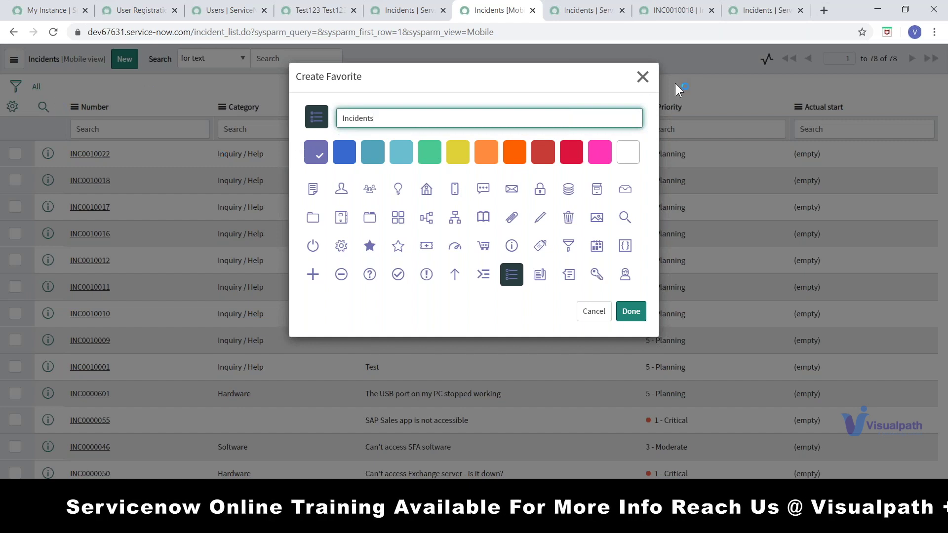
{"action": "left_click", "coordinate": [642, 77]}
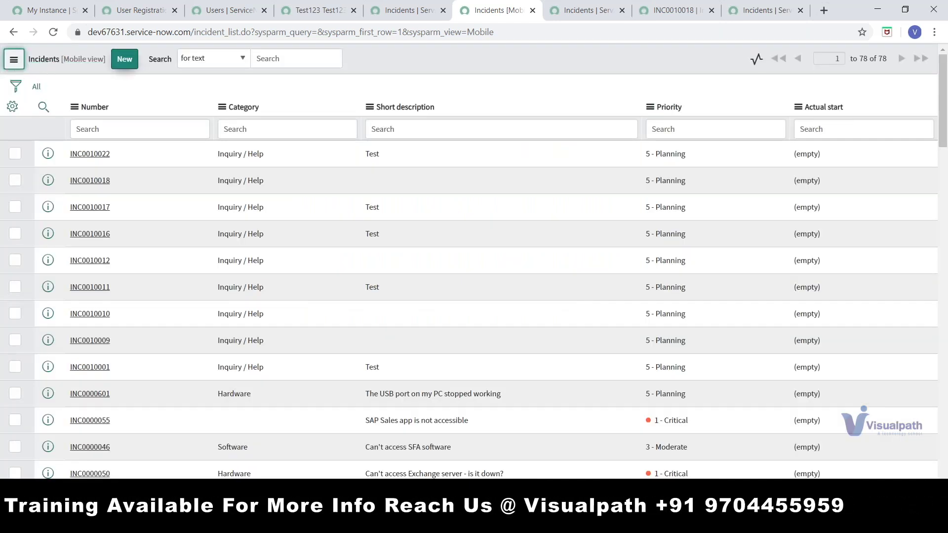
{"action": "left_click", "coordinate": [213, 59]}
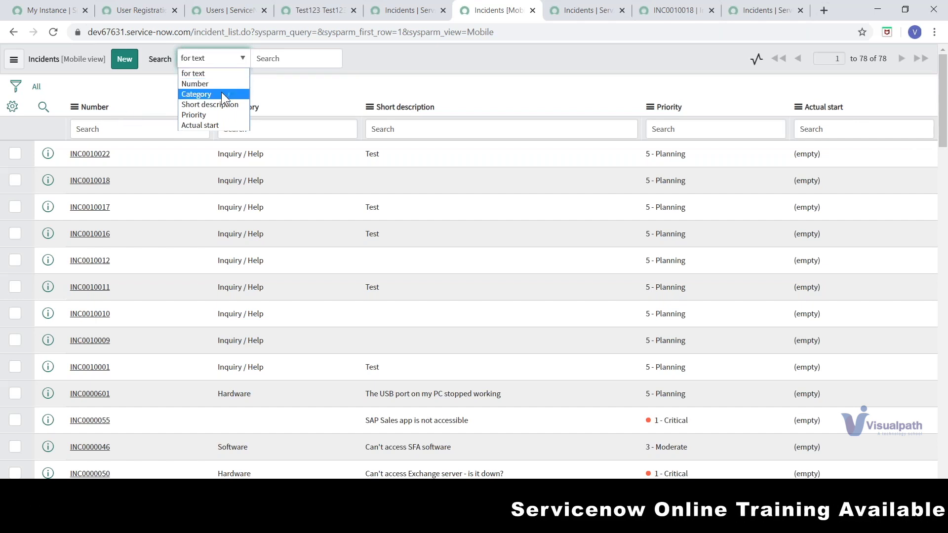
{"action": "left_click", "coordinate": [324, 87]}
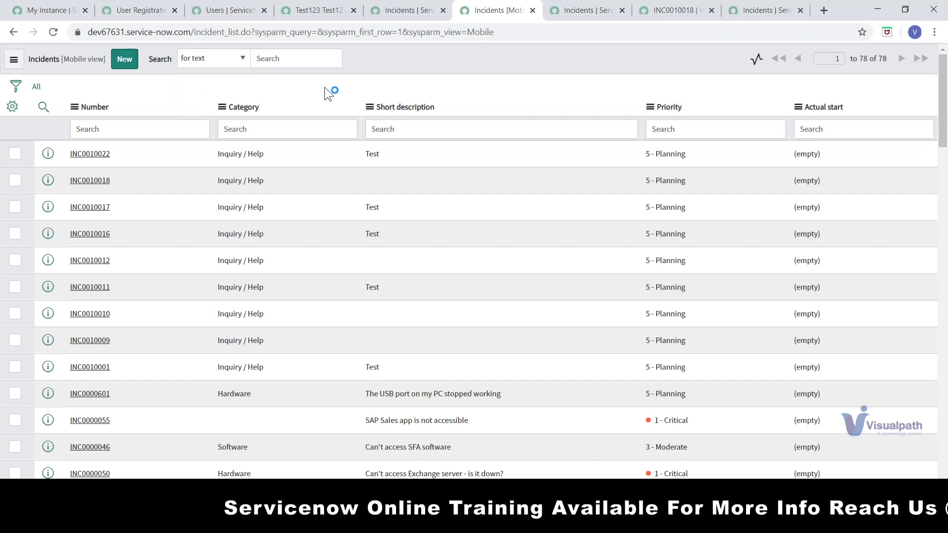
{"action": "left_click", "coordinate": [12, 107]}
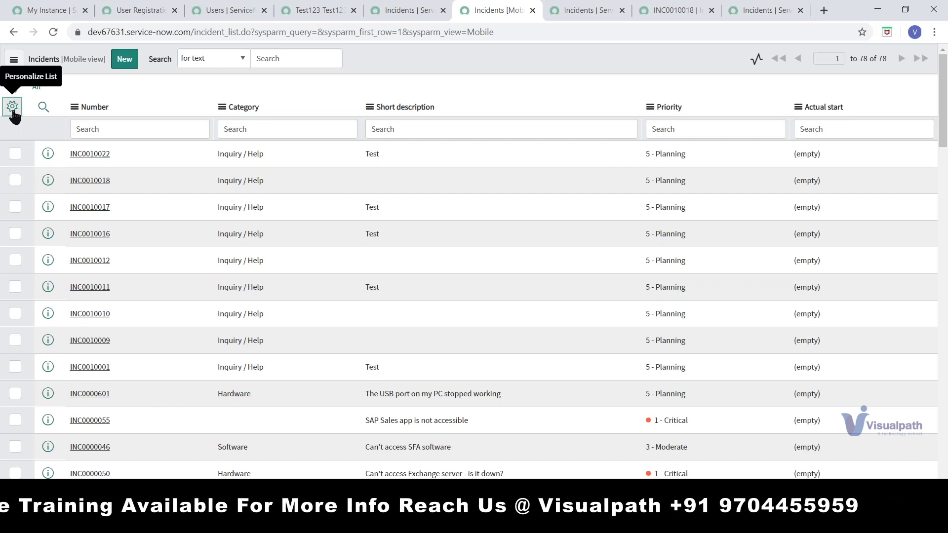
{"action": "left_click", "coordinate": [12, 107]}
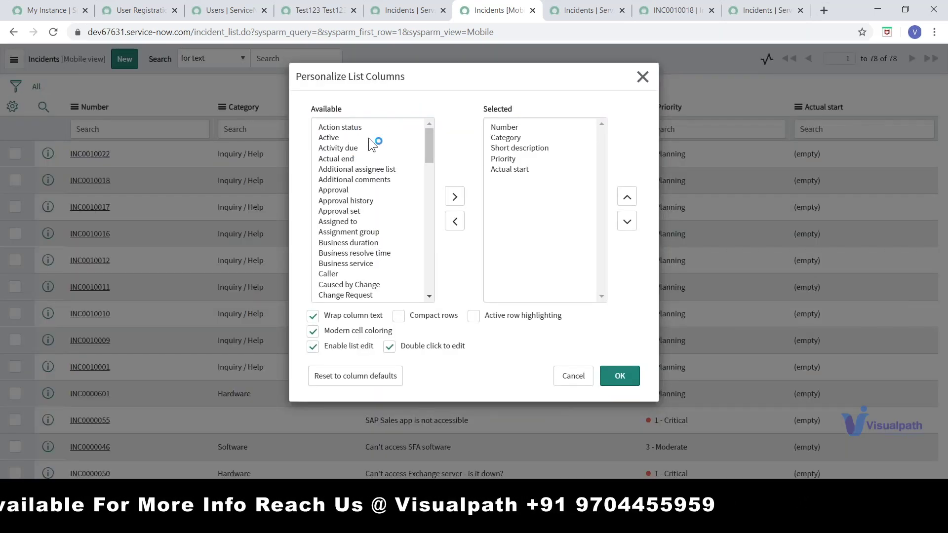
{"action": "left_click_drag", "start_coordinate": [434, 147], "coordinate": [423, 283]}
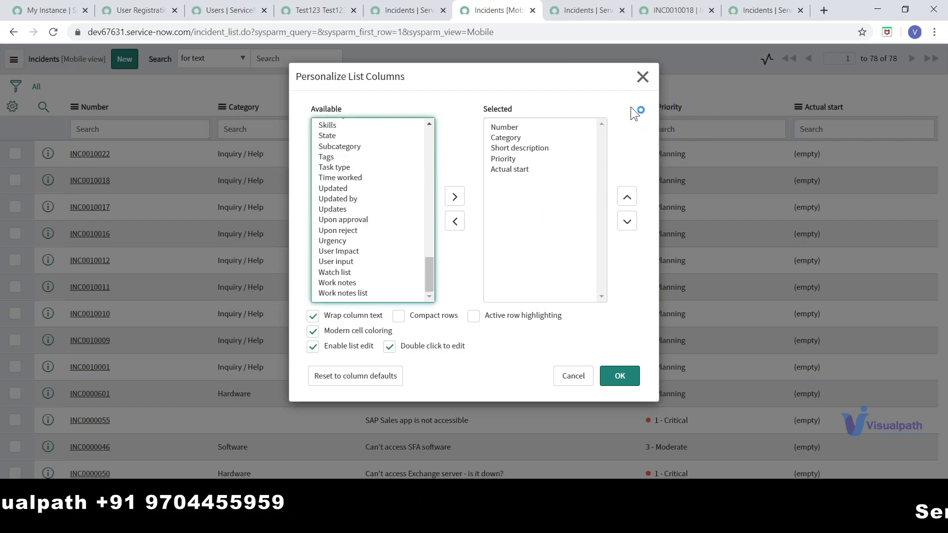
{"action": "left_click", "coordinate": [642, 78]}
{"action": "left_click_drag", "start_coordinate": [941, 131], "coordinate": [945, 474]}
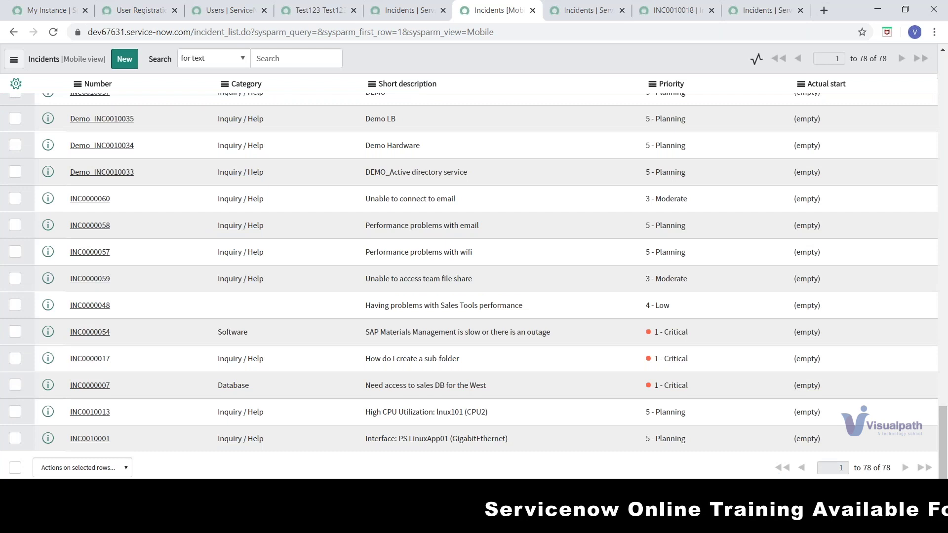
Check the select-all box so every incident row is selected
{"action": "left_click", "coordinate": [62, 469]}
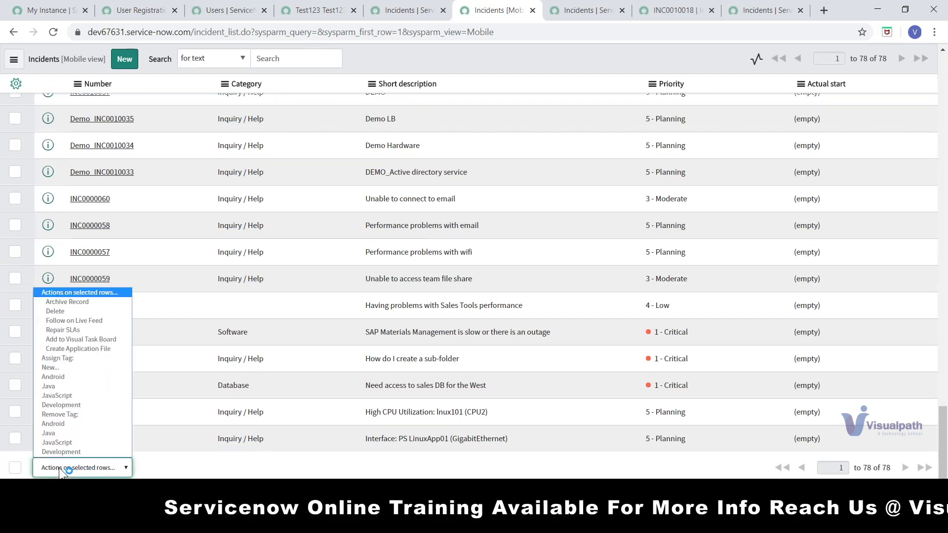
{"action": "left_click", "coordinate": [11, 467]}
{"action": "left_click", "coordinate": [14, 466]}
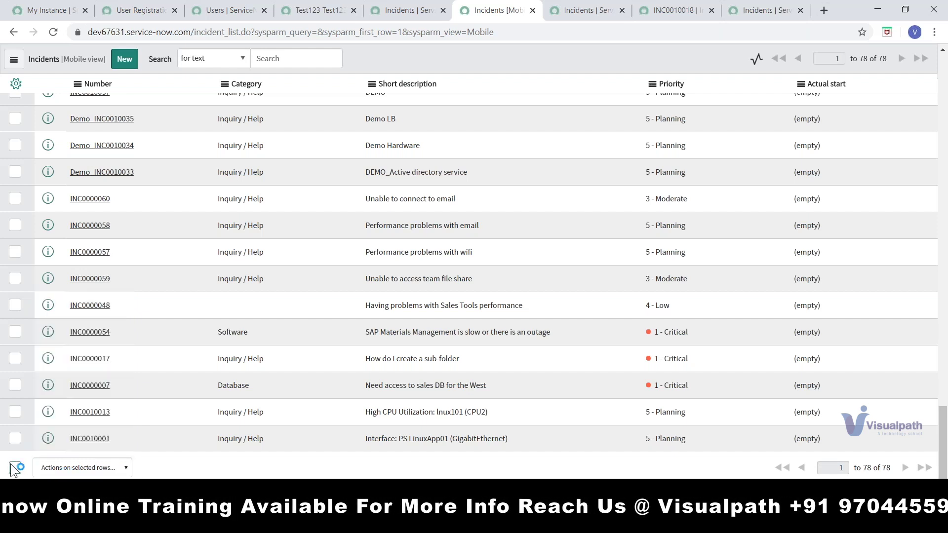
{"action": "key", "text": "Tab"}
Browse the bulk actions for the selected rows without applying any
{"action": "left_click", "coordinate": [73, 468]}
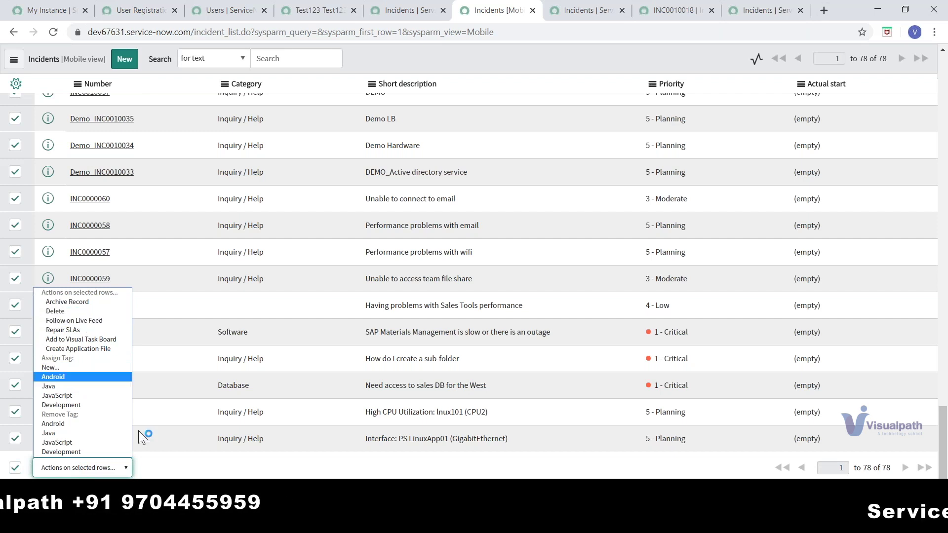
{"action": "left_click", "coordinate": [59, 405]}
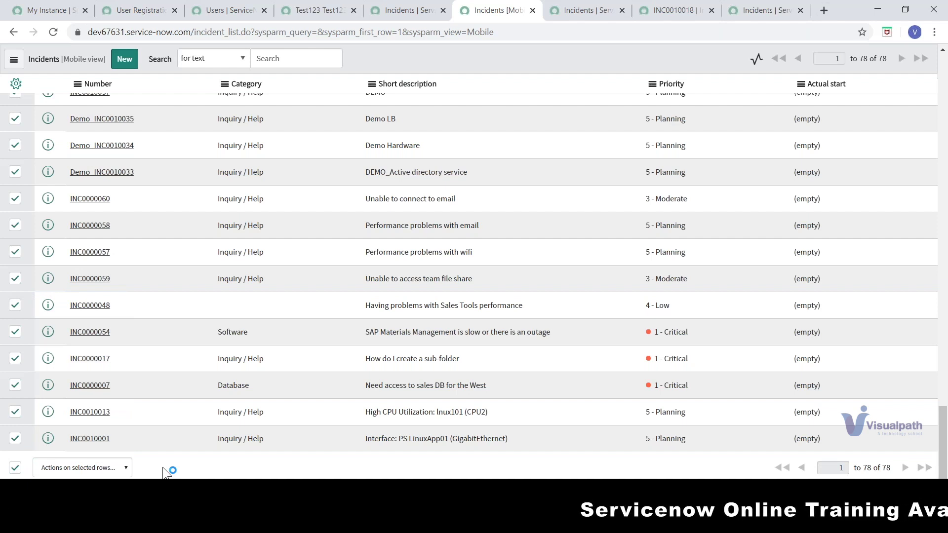
{"action": "left_click", "coordinate": [106, 467]}
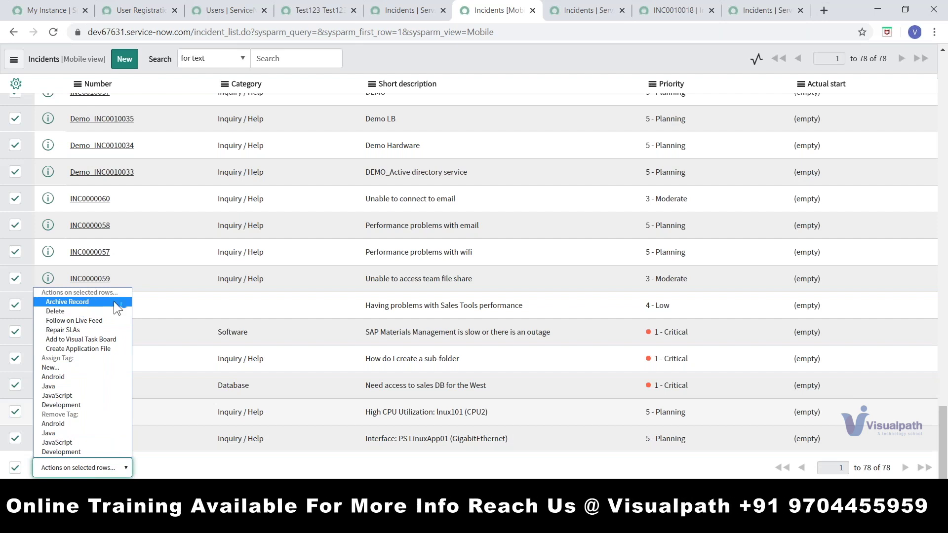
{"action": "left_click", "coordinate": [178, 473]}
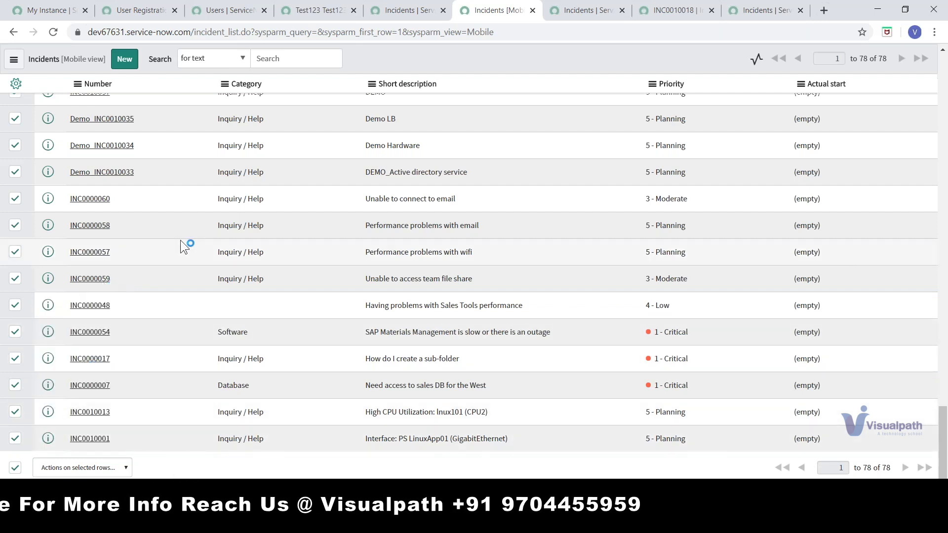
{"action": "left_click", "coordinate": [87, 467]}
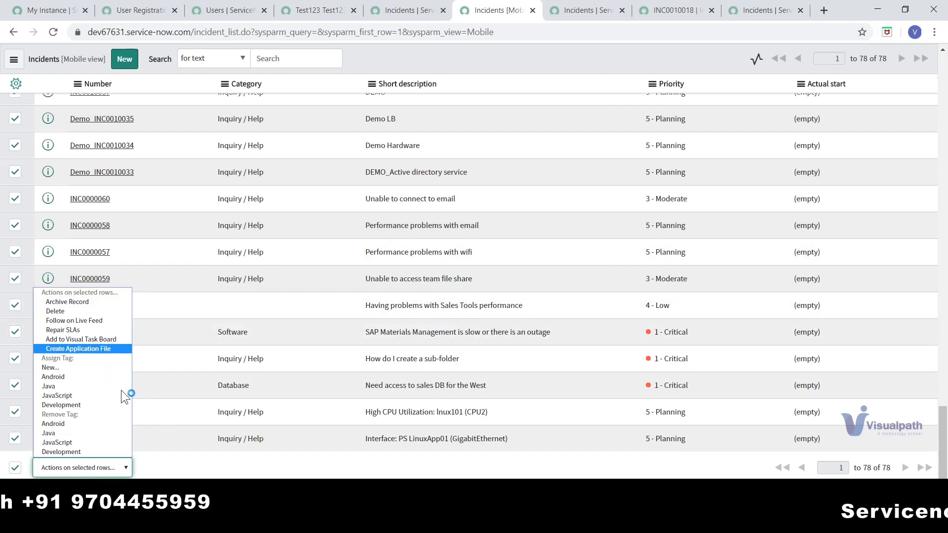
{"action": "left_click", "coordinate": [118, 405]}
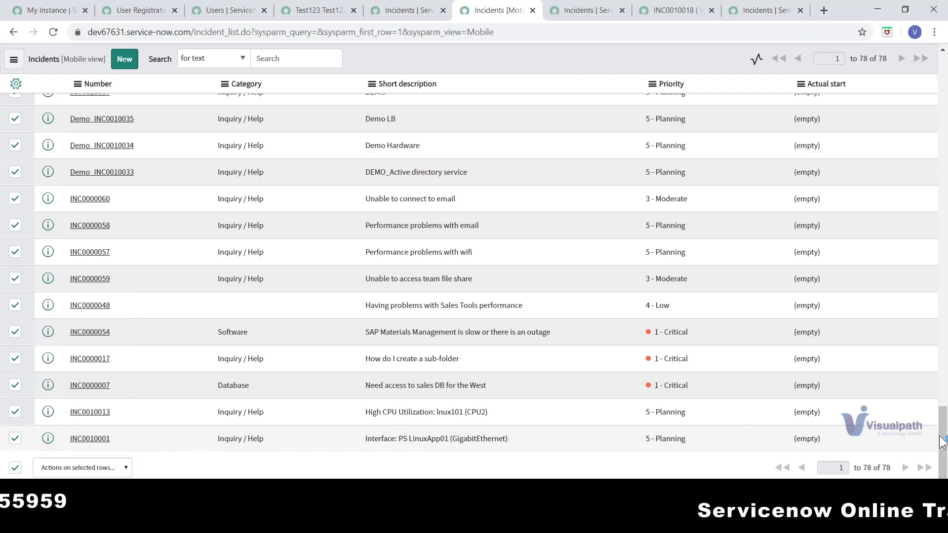
{"action": "scroll", "coordinate": [944, 427], "scroll_direction": "up", "scroll_amount": 20}
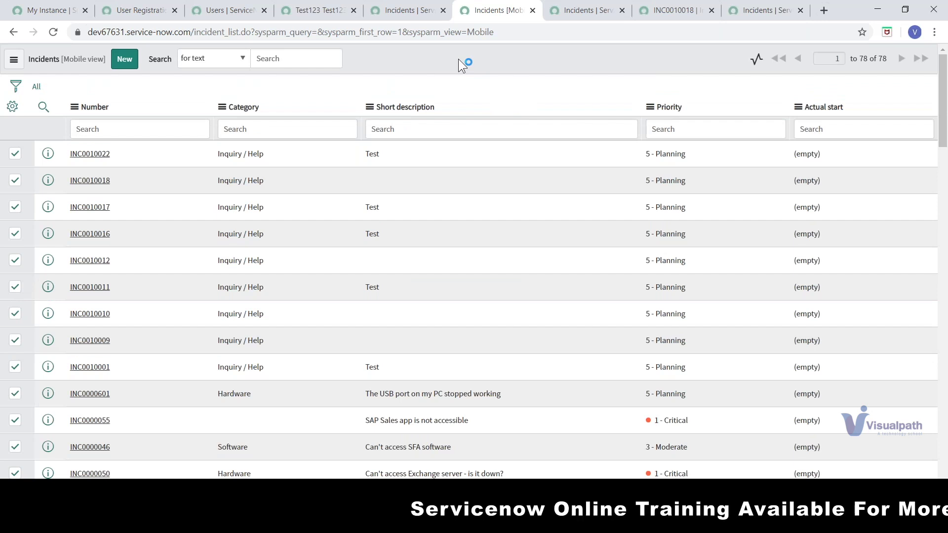
{"action": "right_click", "coordinate": [459, 60]}
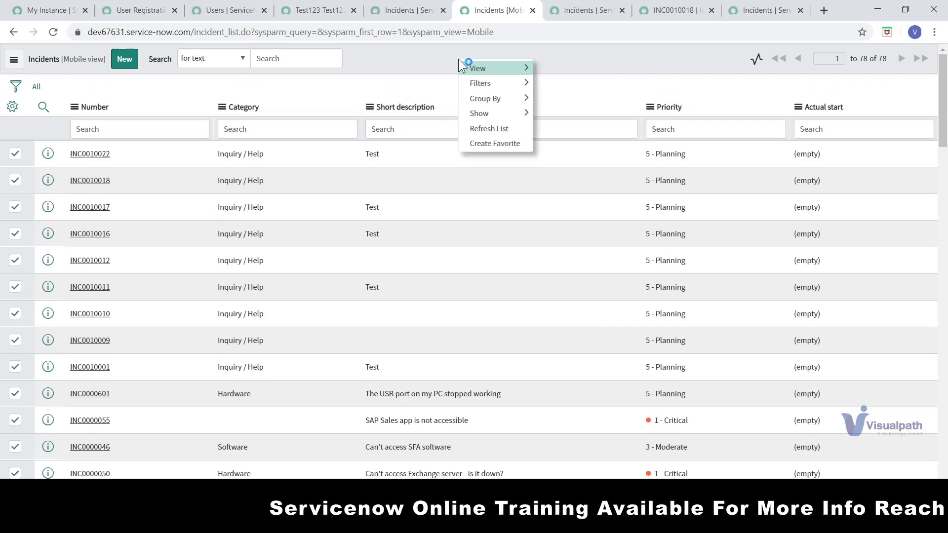
{"action": "left_click", "coordinate": [413, 54]}
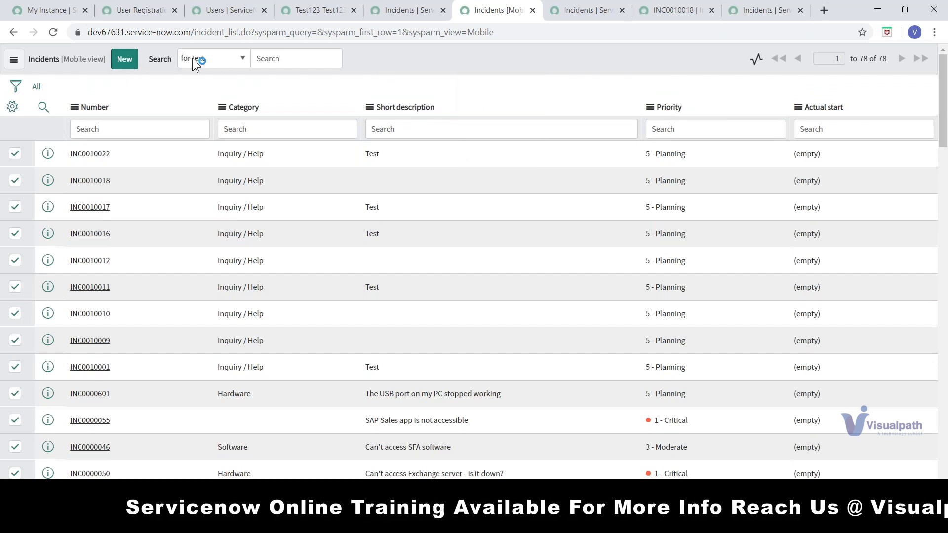
{"action": "right_click", "coordinate": [433, 61]}
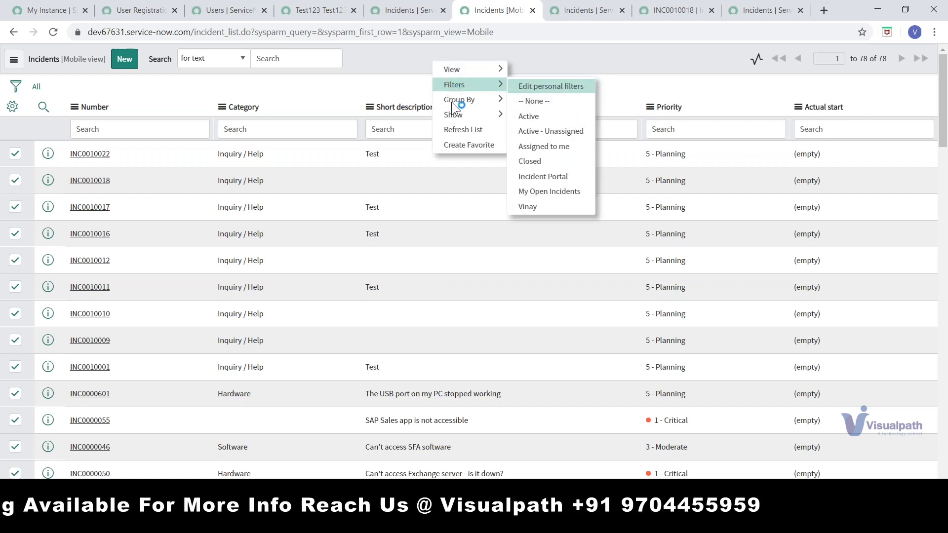
{"action": "left_click", "coordinate": [11, 61]}
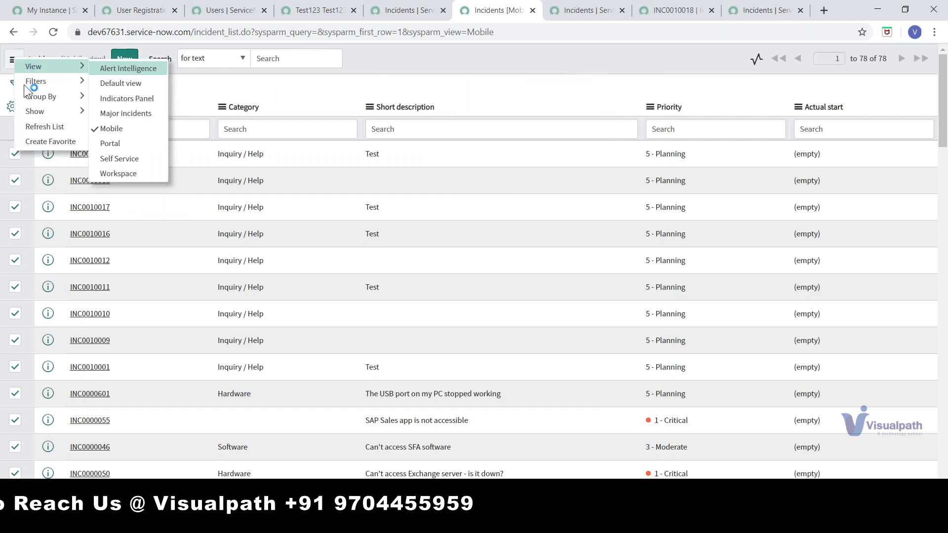
{"action": "left_click", "coordinate": [452, 60]}
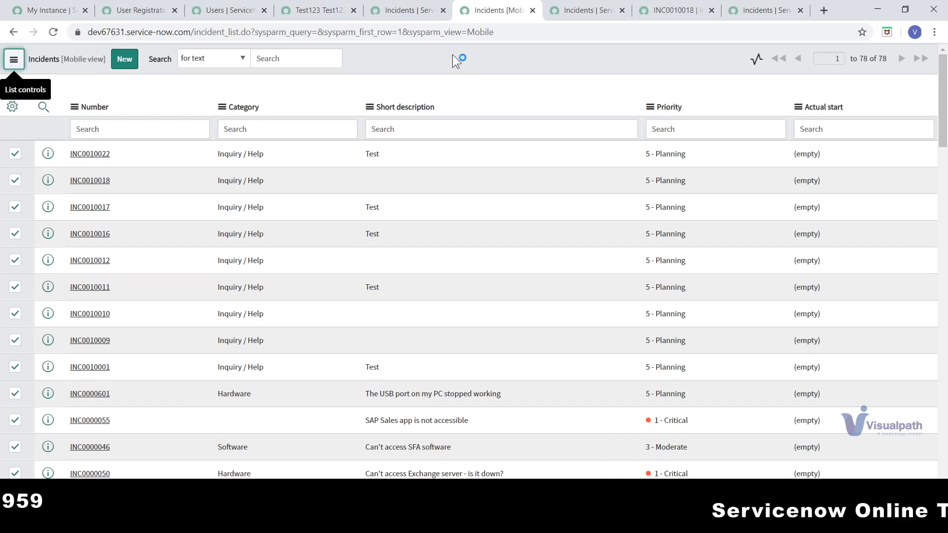
{"action": "right_click", "coordinate": [452, 54]}
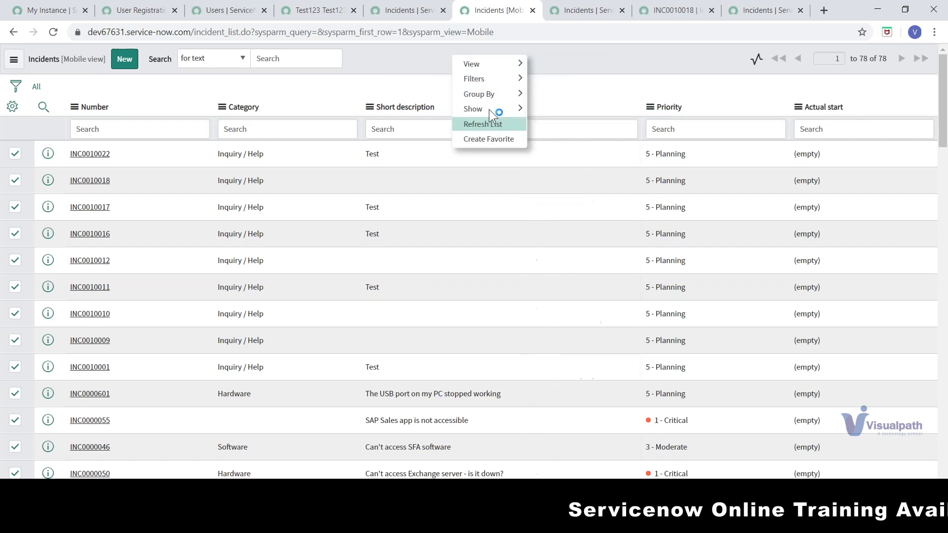
{"action": "left_click", "coordinate": [415, 45]}
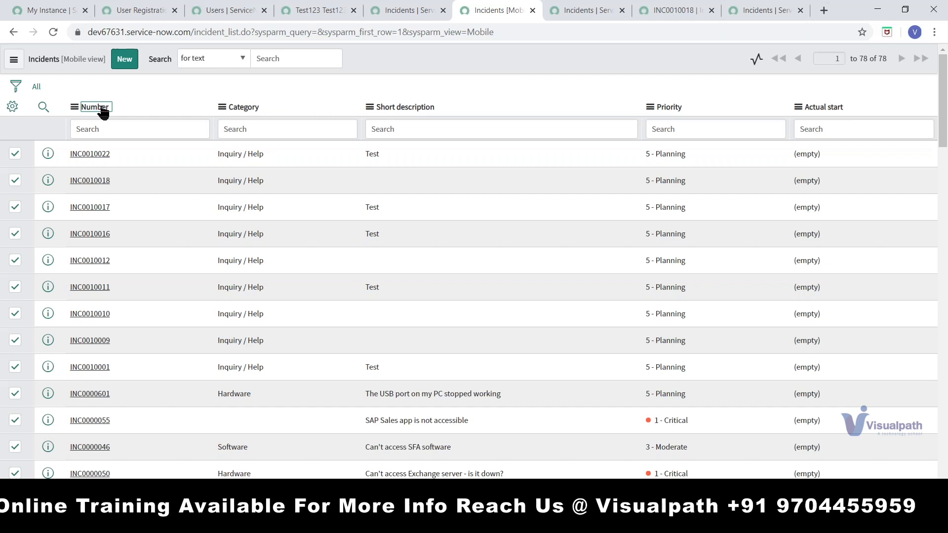
Sort the incident list by Category ascending
{"action": "left_click", "coordinate": [95, 107]}
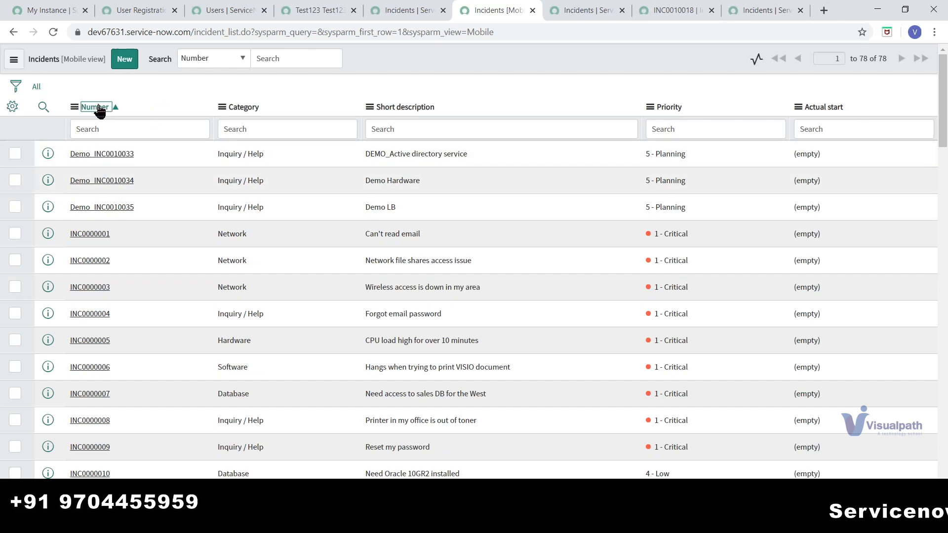
{"action": "left_click", "coordinate": [243, 107]}
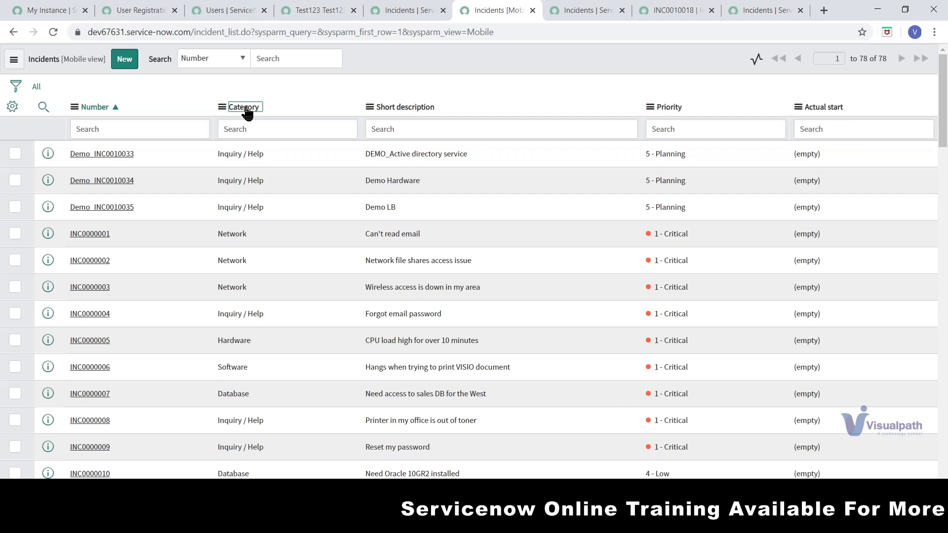
{"action": "left_click", "coordinate": [244, 107]}
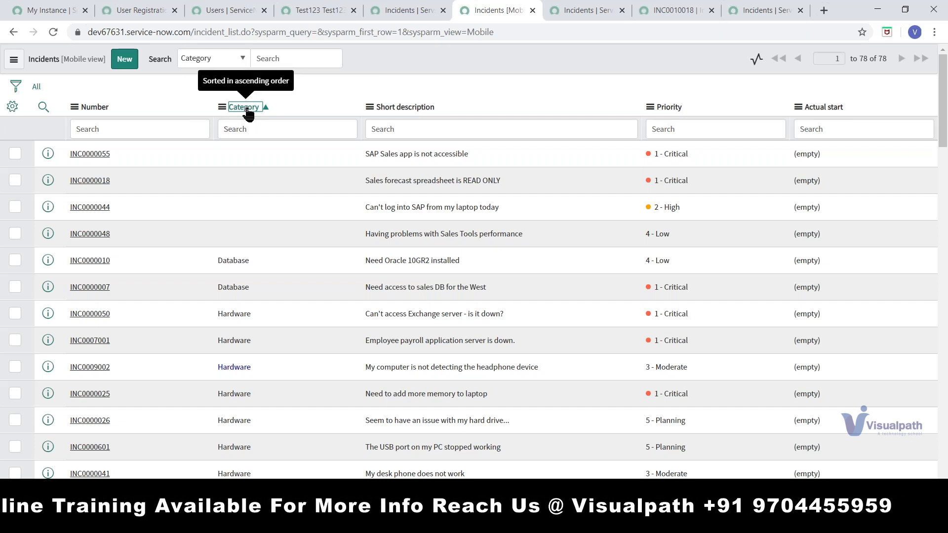
Show the per-column search row and place the cursor in the Category search box
{"action": "left_click", "coordinate": [43, 106]}
{"action": "left_click", "coordinate": [40, 111]}
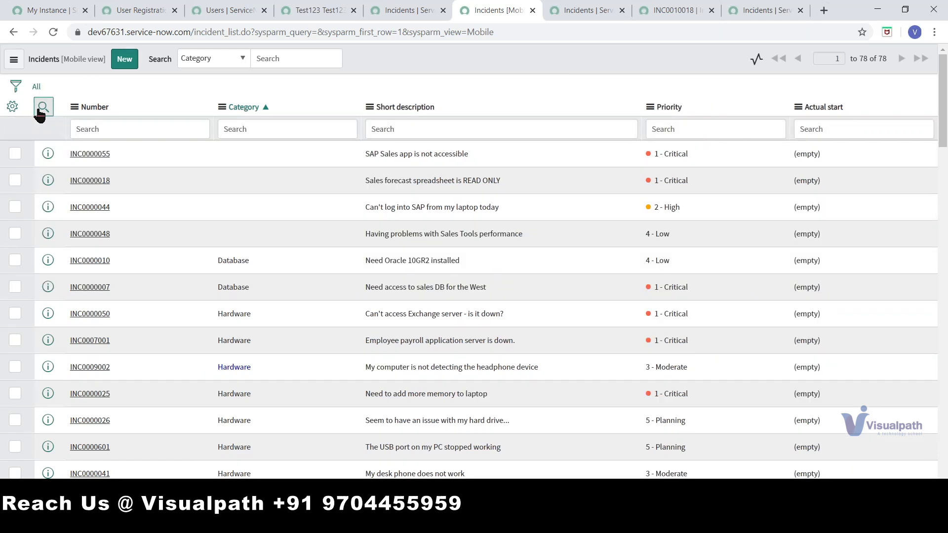
{"action": "left_click", "coordinate": [271, 131]}
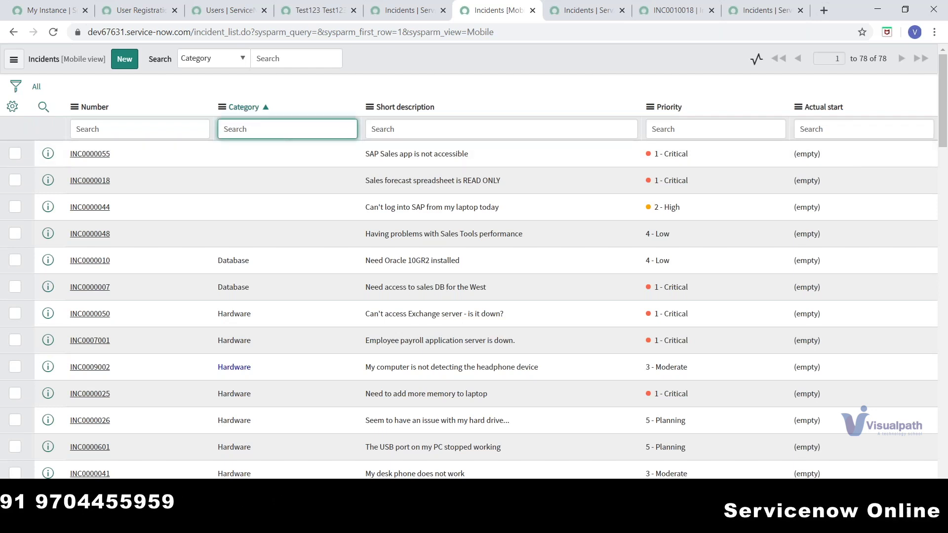
Search the Short description column for the first incident's full short description
{"action": "left_click", "coordinate": [440, 130]}
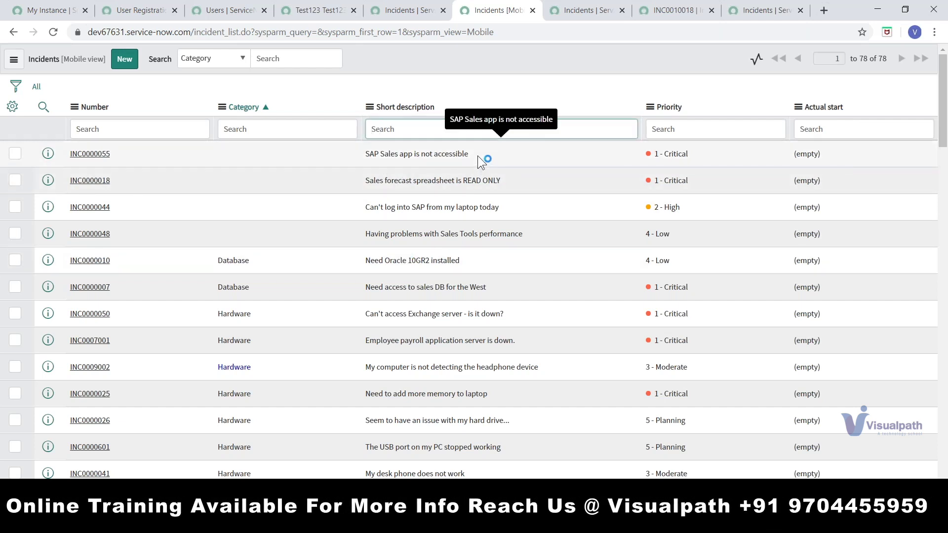
{"action": "left_click_drag", "start_coordinate": [469, 155], "coordinate": [367, 157]}
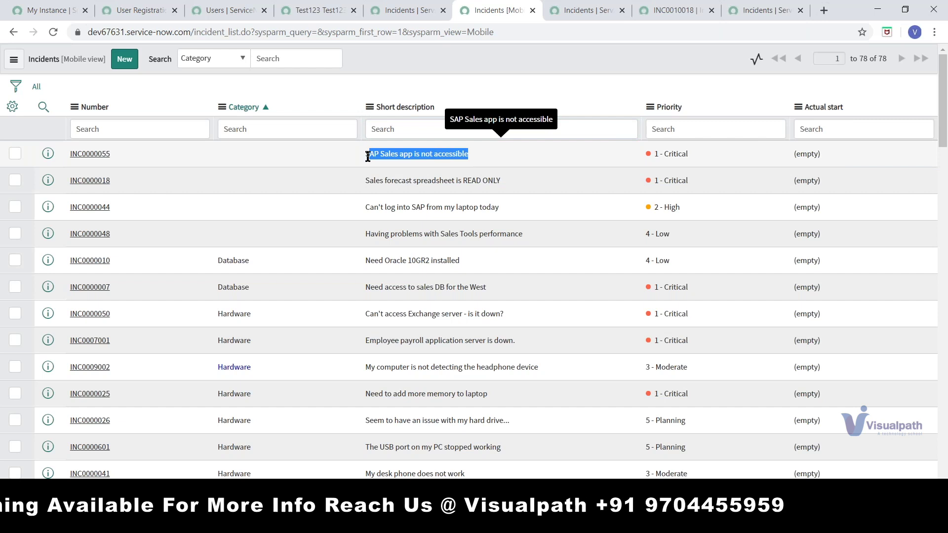
{"action": "double_click", "coordinate": [367, 155]}
{"action": "key", "text": "ctrl+c"}
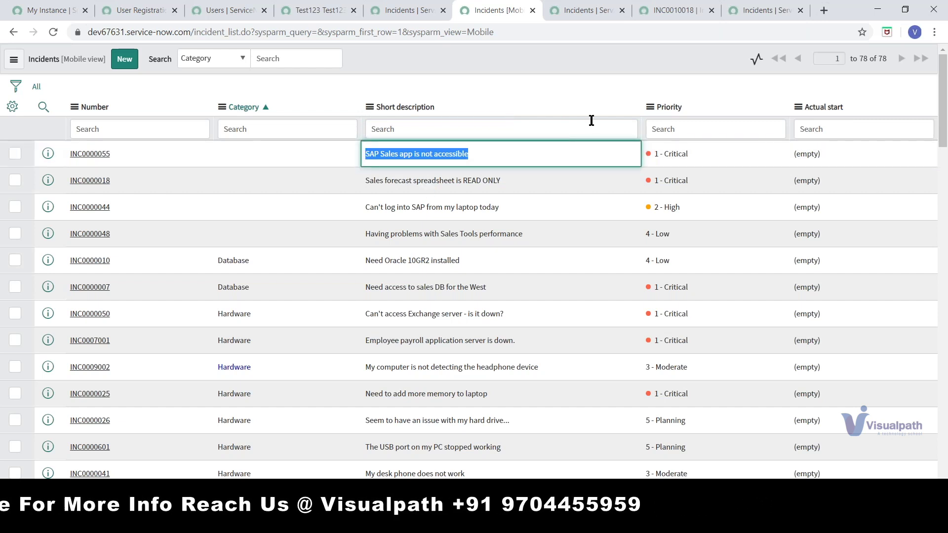
{"action": "left_click", "coordinate": [519, 127]}
{"action": "key", "text": "ctrl+v"}
{"action": "key", "text": "Return"}
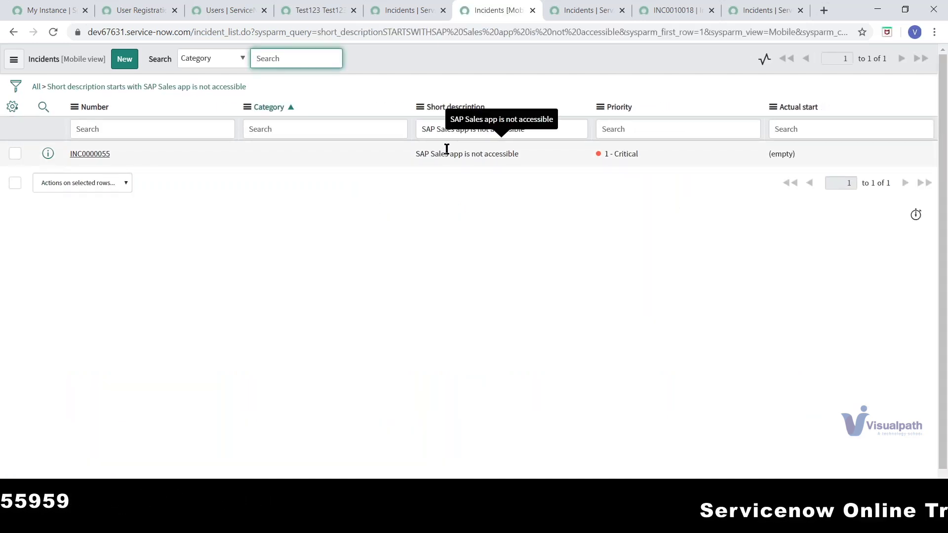
Trim the Short description search to 'accessible', leaving INC0000055 and INC0000053
{"action": "left_click_drag", "start_coordinate": [419, 156], "coordinate": [523, 156]}
{"action": "double_click", "coordinate": [523, 157]}
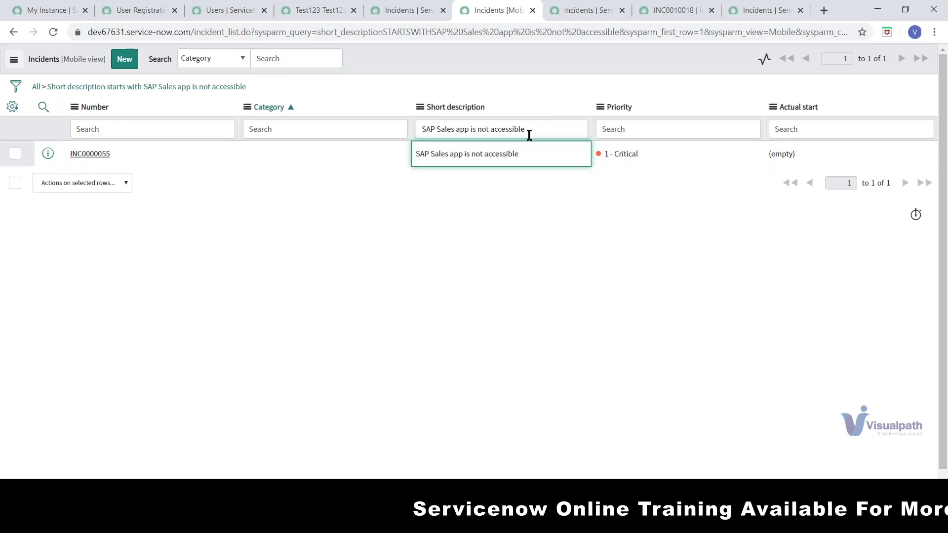
{"action": "left_click", "coordinate": [529, 135]}
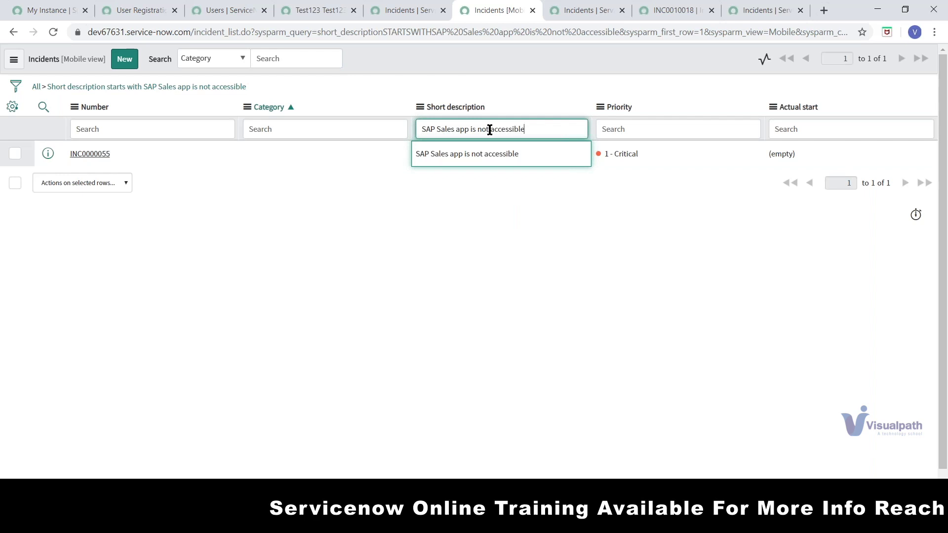
{"action": "left_click_drag", "start_coordinate": [490, 131], "coordinate": [324, 124]}
{"action": "key", "text": "BackSpace"}
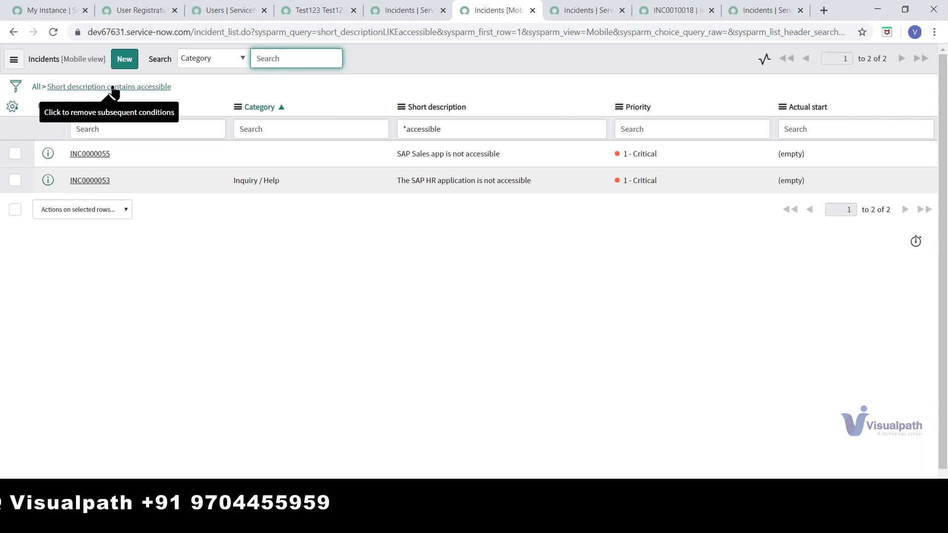
{"action": "left_click", "coordinate": [449, 131]}
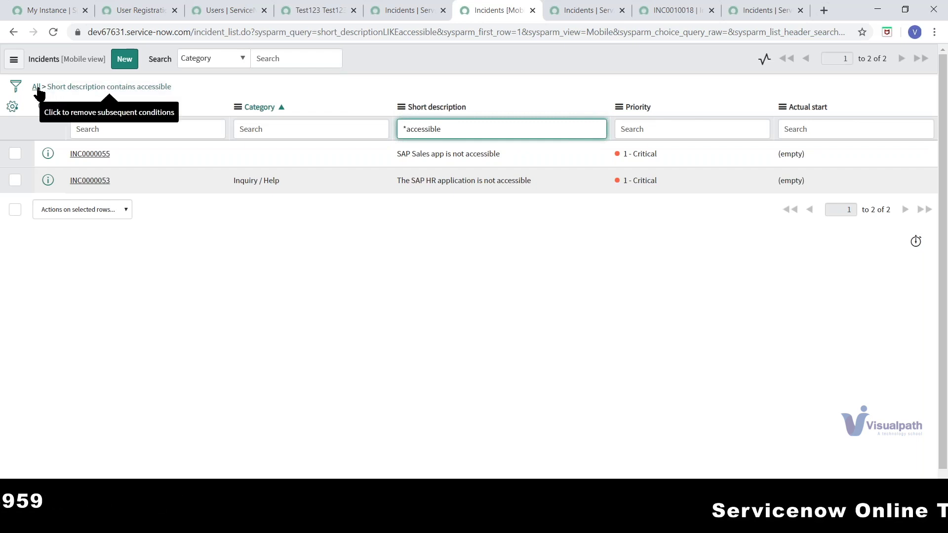
Clear the 'accessible' term from the Short description search box
{"action": "left_click", "coordinate": [37, 86]}
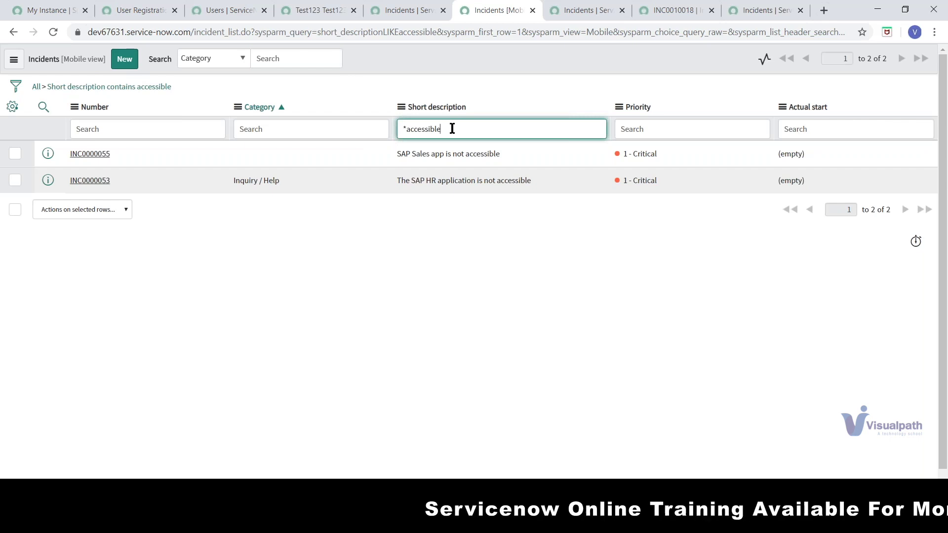
{"action": "left_click", "coordinate": [123, 123]}
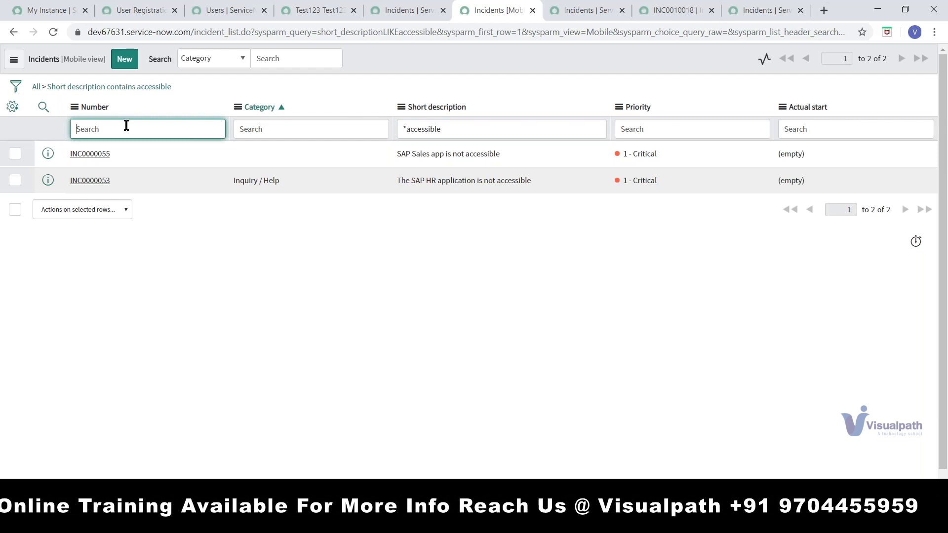
{"action": "left_click", "coordinate": [496, 127]}
{"action": "key", "text": "ctrl+a"}
{"action": "key", "text": "BackSpace"}
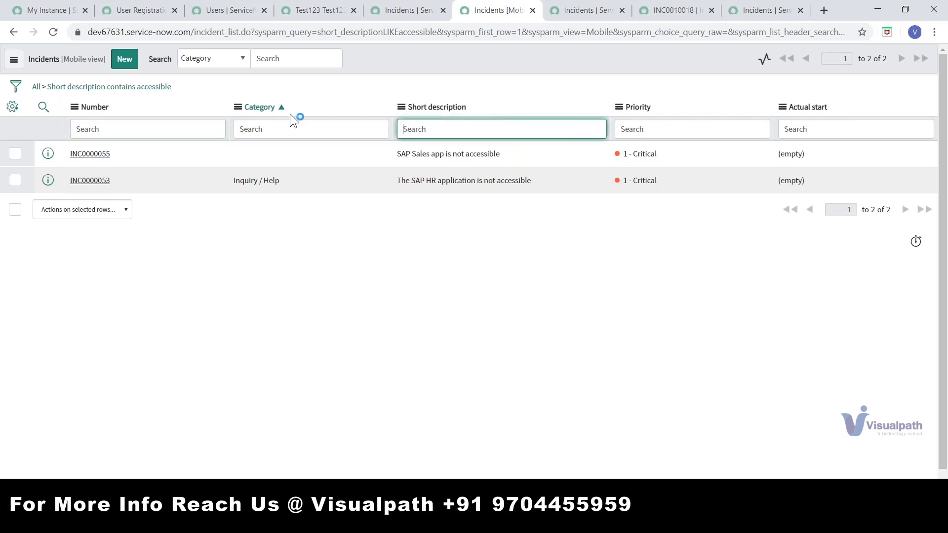
{"action": "right_click", "coordinate": [420, 109]}
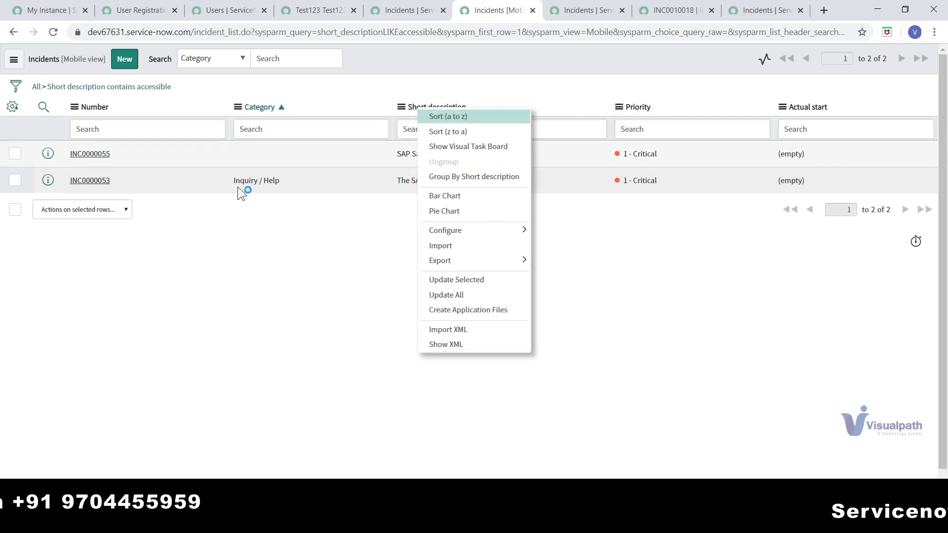
{"action": "right_click", "coordinate": [260, 110]}
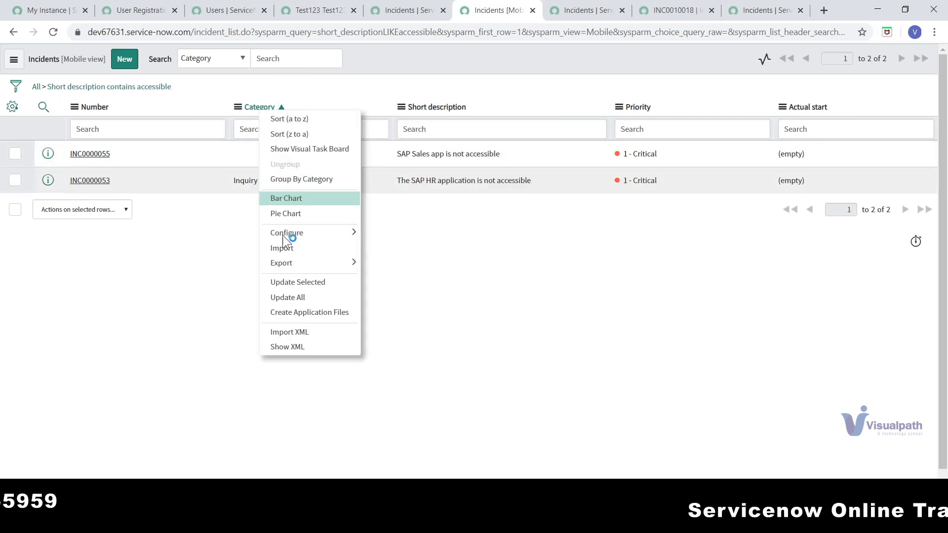
{"action": "left_click", "coordinate": [299, 179]}
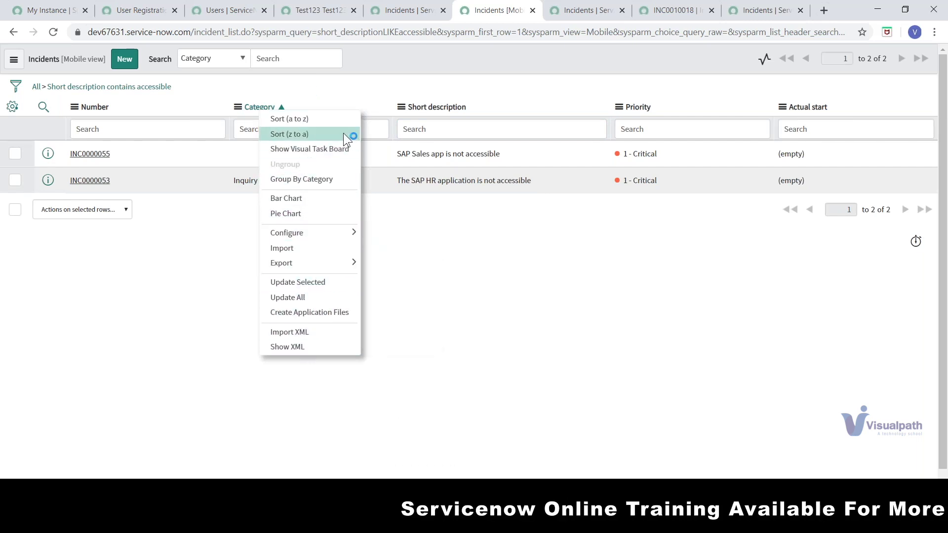
{"action": "left_click", "coordinate": [380, 287]}
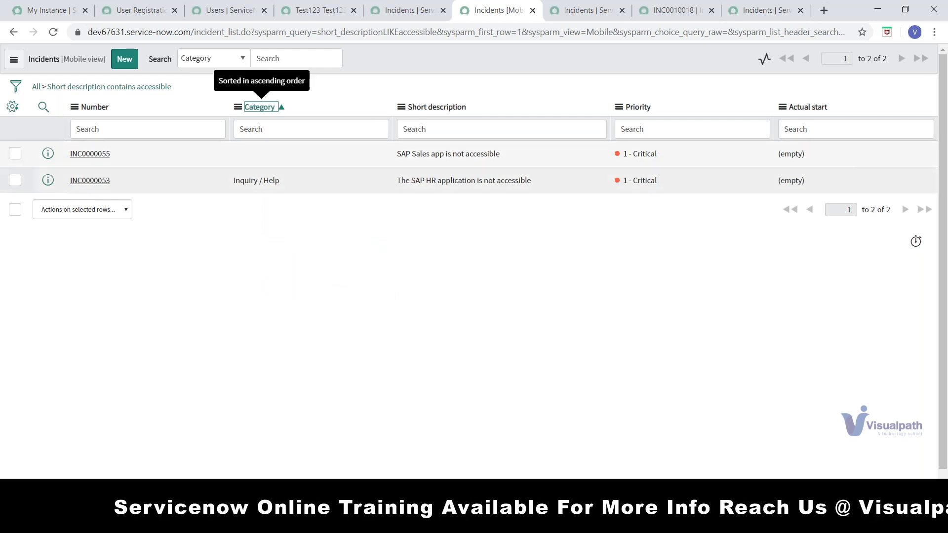
{"action": "right_click", "coordinate": [432, 107]}
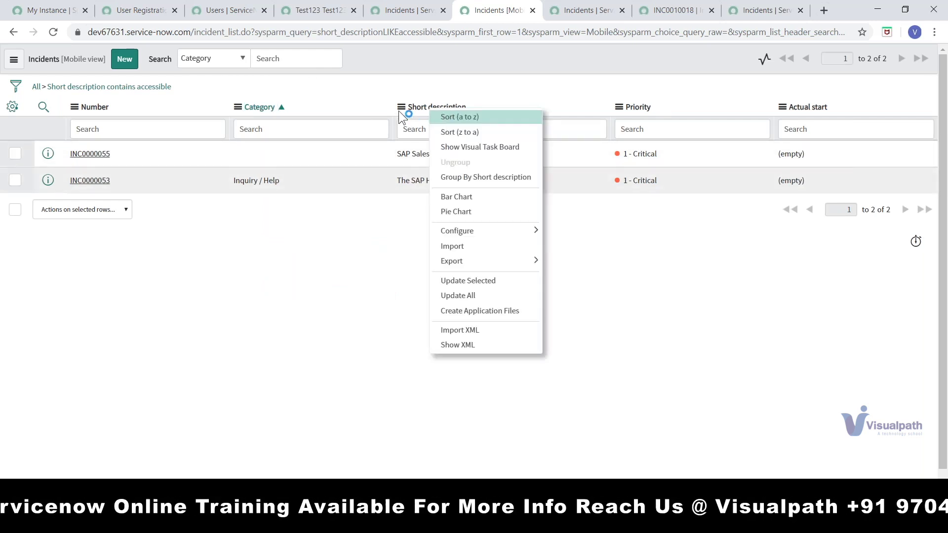
{"action": "left_click", "coordinate": [393, 85]}
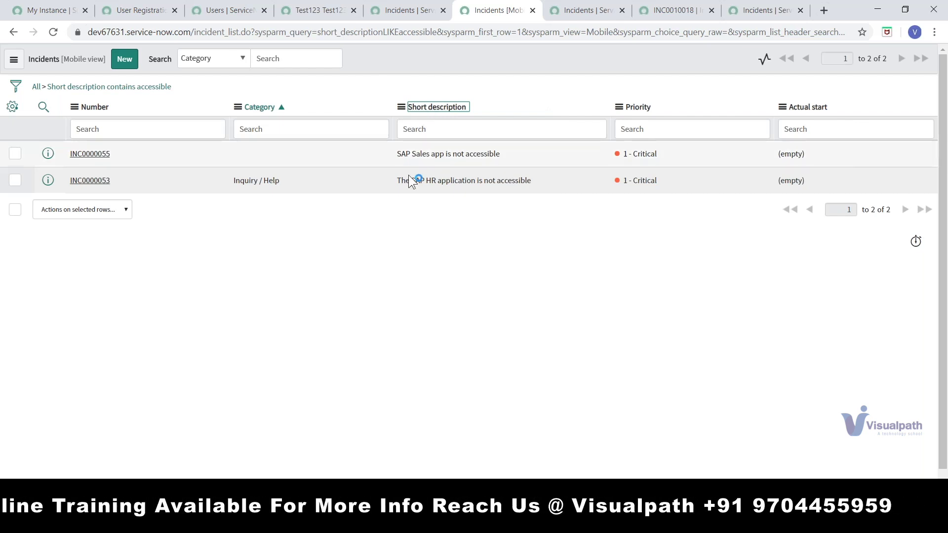
{"action": "right_click", "coordinate": [413, 107]}
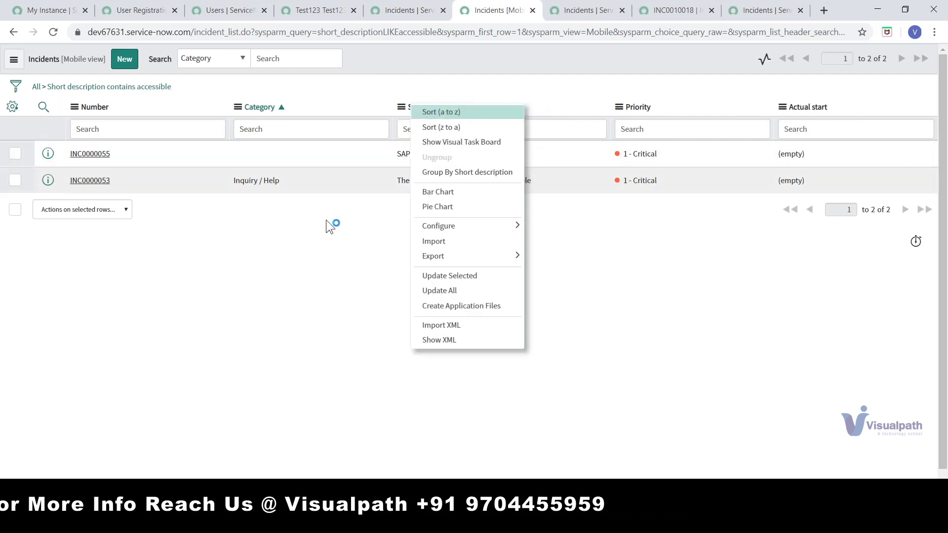
{"action": "key", "text": "Down"}
{"action": "key", "text": "Escape"}
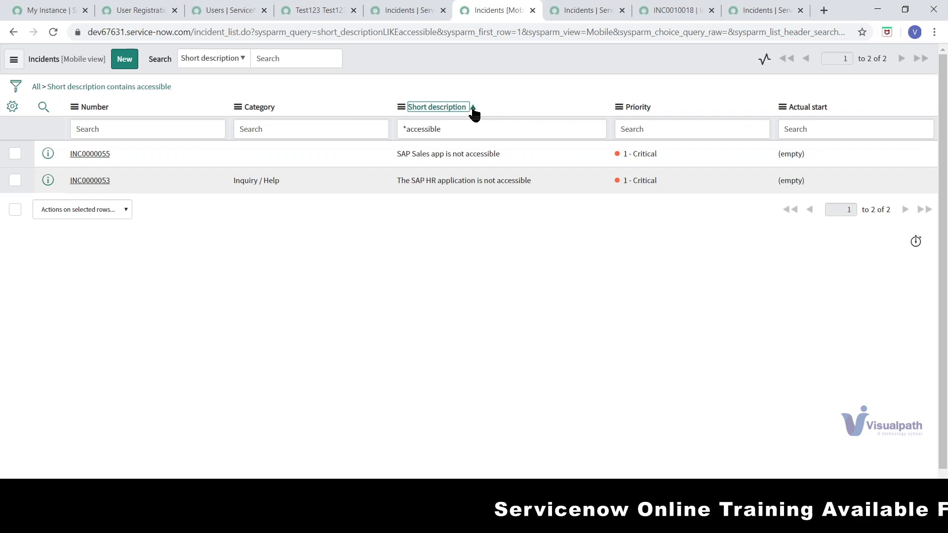
{"action": "left_click", "coordinate": [260, 108]}
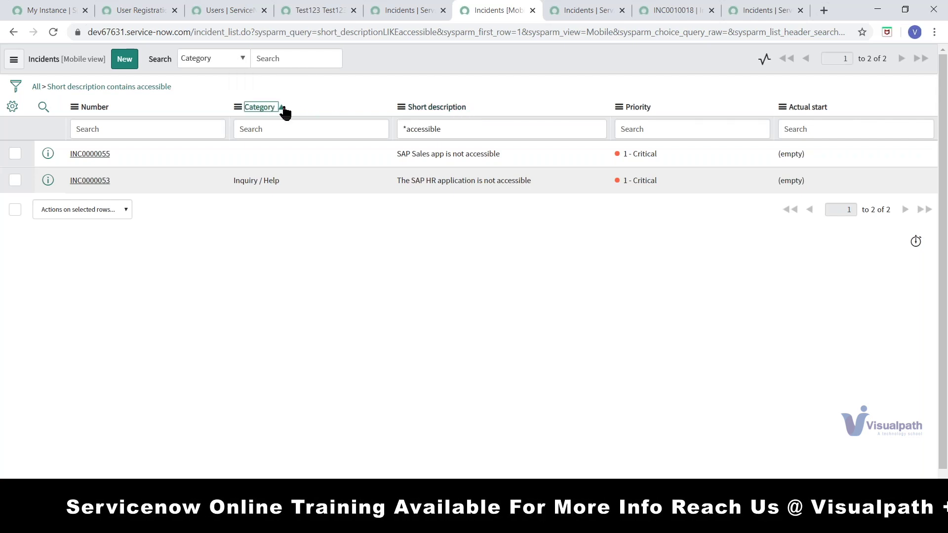
{"action": "right_click", "coordinate": [447, 111]}
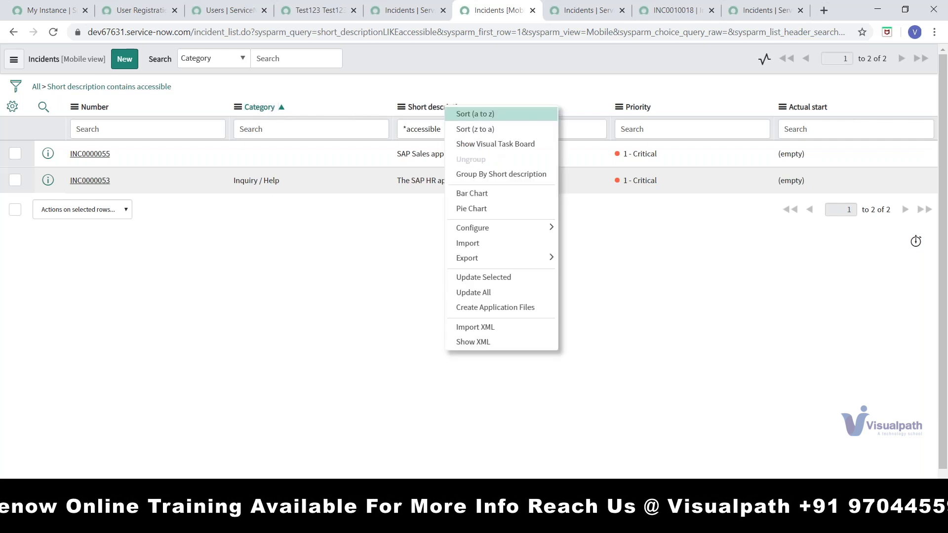
{"action": "left_click", "coordinate": [476, 128]}
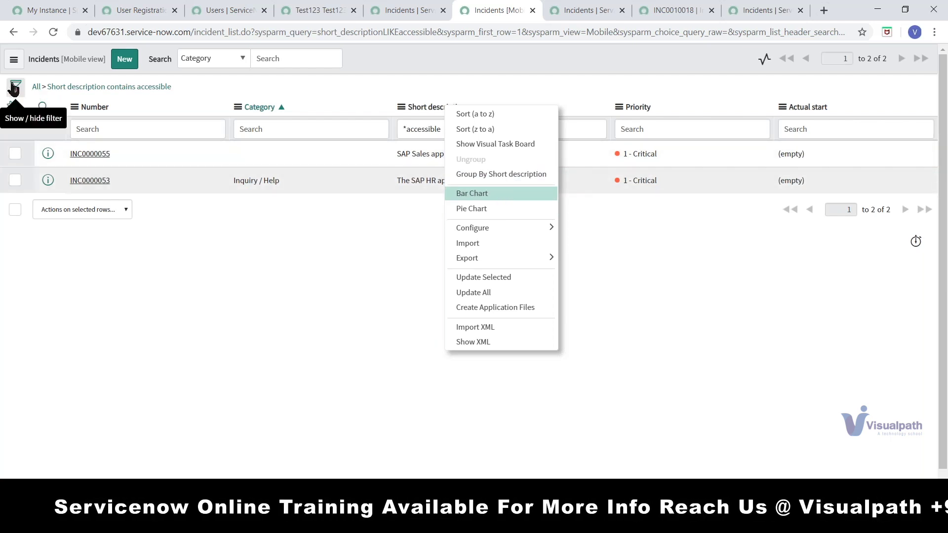
Remove the filter and chart all incidents as bars counted by short description
{"action": "left_click", "coordinate": [36, 87]}
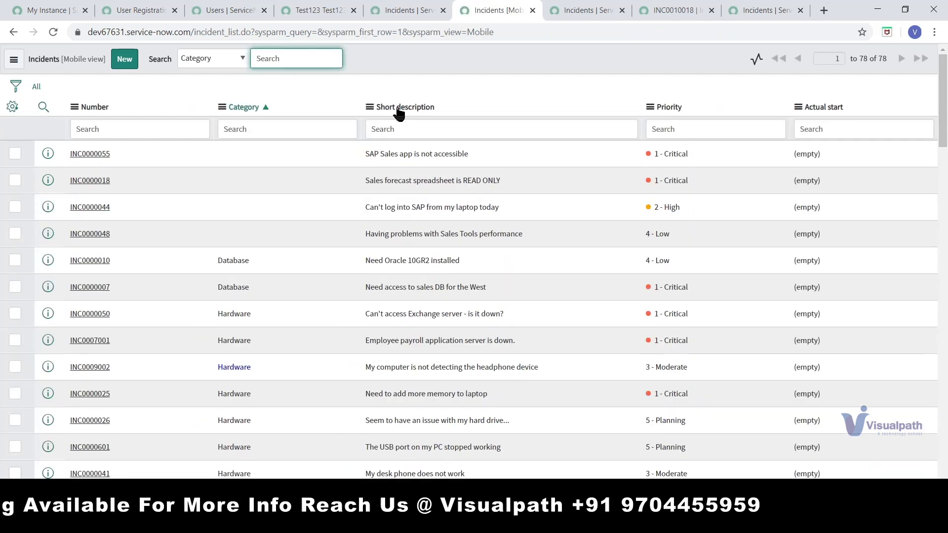
{"action": "right_click", "coordinate": [398, 110]}
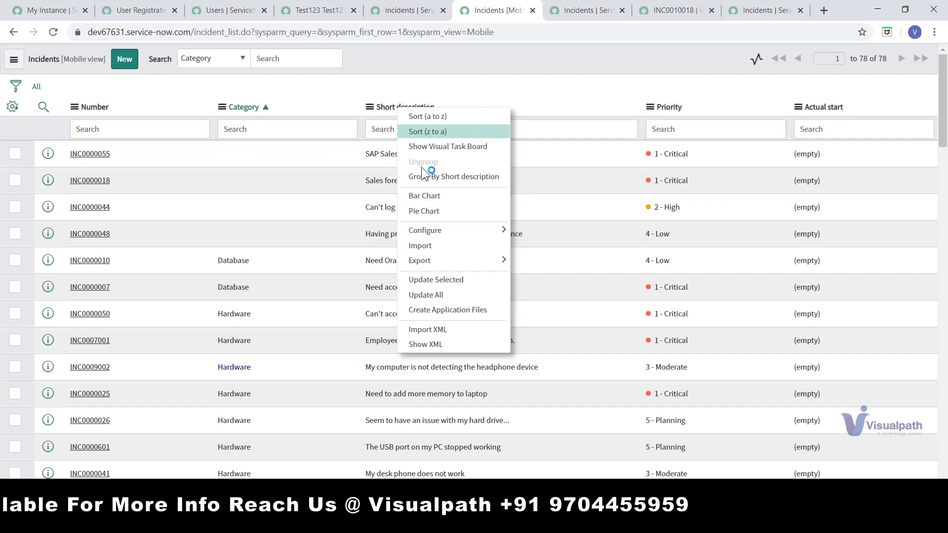
{"action": "left_click", "coordinate": [439, 196]}
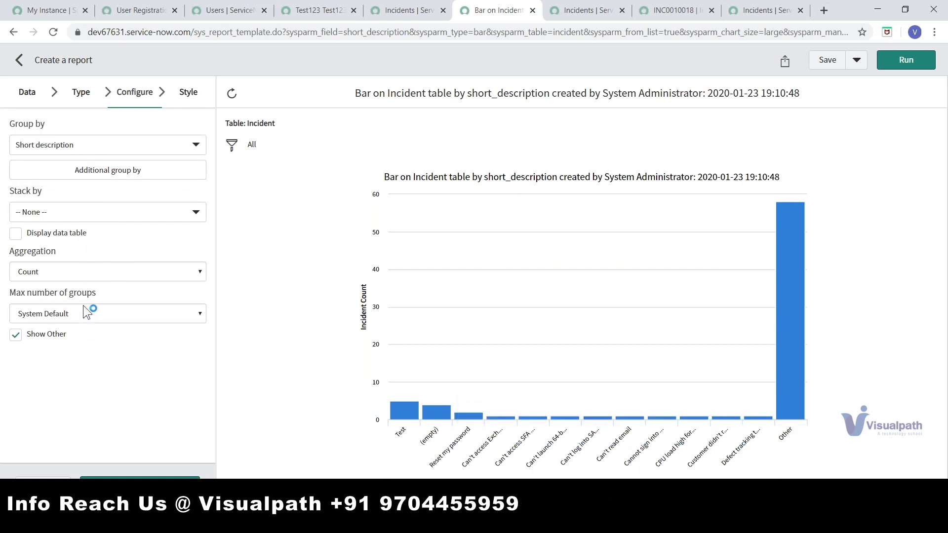
Keep Count as the chart aggregation and go back to the incident list
{"action": "left_click", "coordinate": [71, 272]}
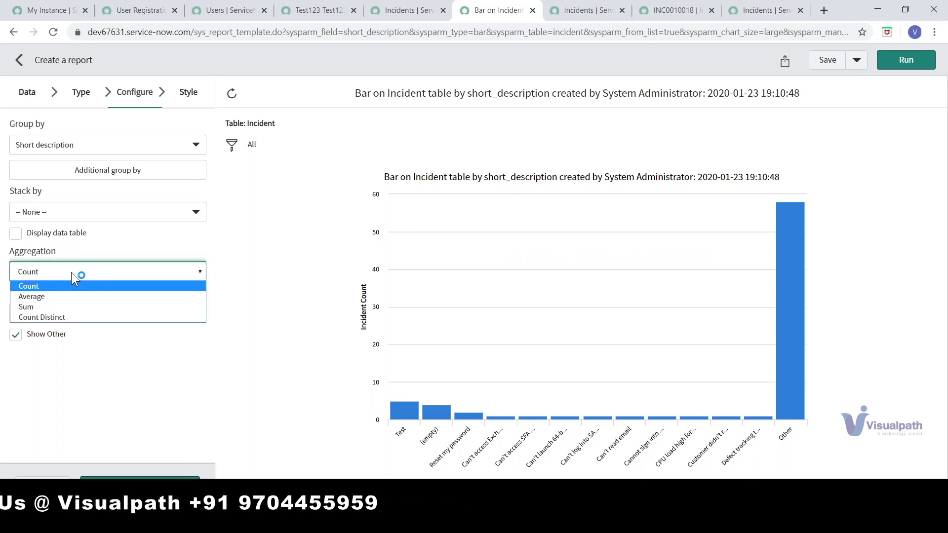
{"action": "left_click", "coordinate": [249, 250]}
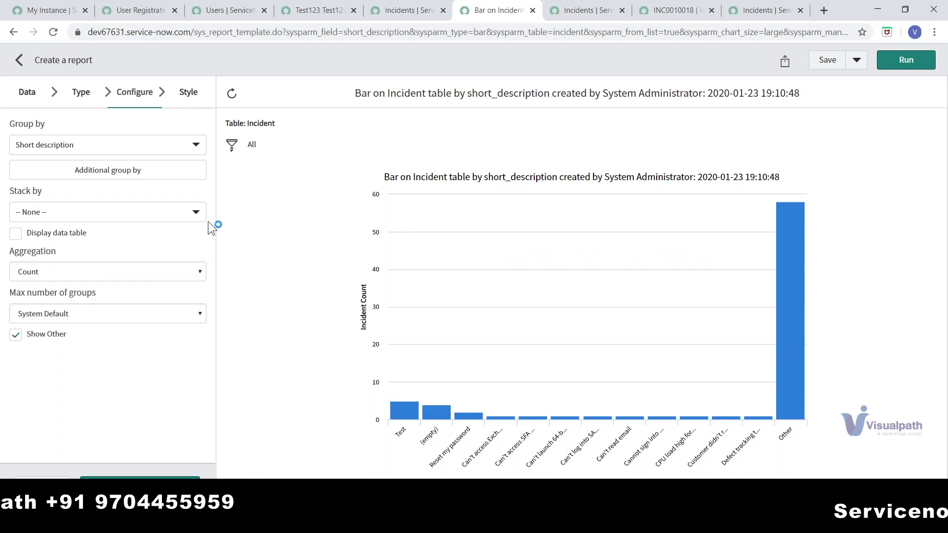
{"action": "left_click", "coordinate": [11, 33]}
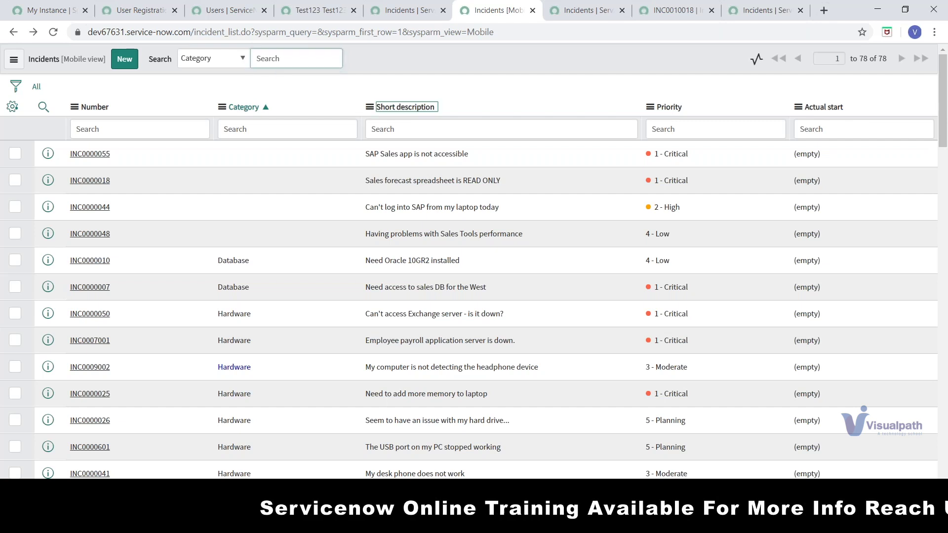
Bring up the context menu of the Short description column header
{"action": "right_click", "coordinate": [401, 109]}
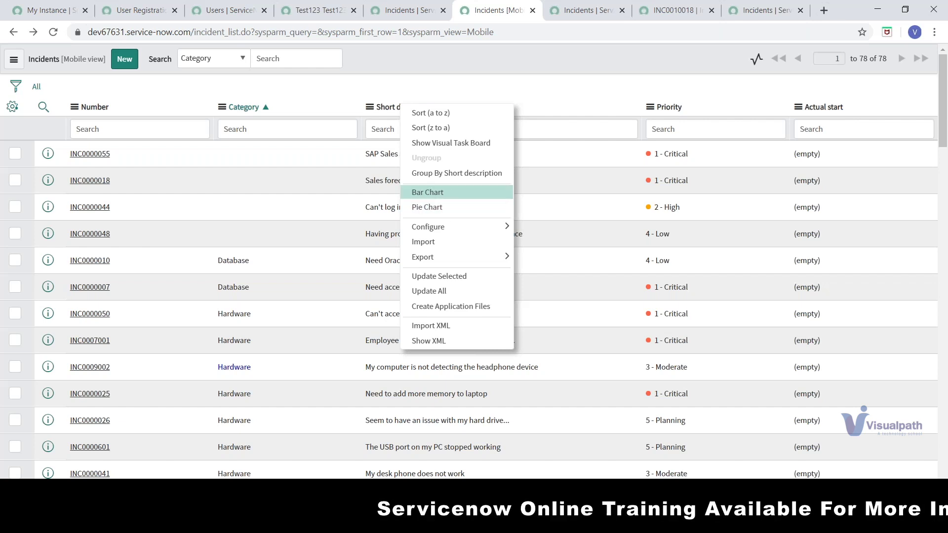
{"action": "left_click", "coordinate": [457, 173]}
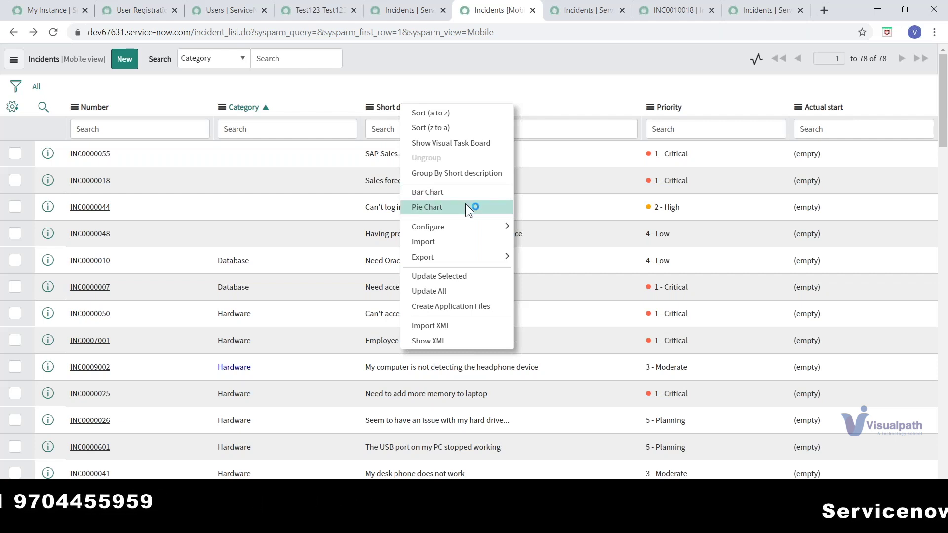
Look over the Pie Chart and Configure menu items, then close the column menu
{"action": "mouse_move", "coordinate": [467, 222]}
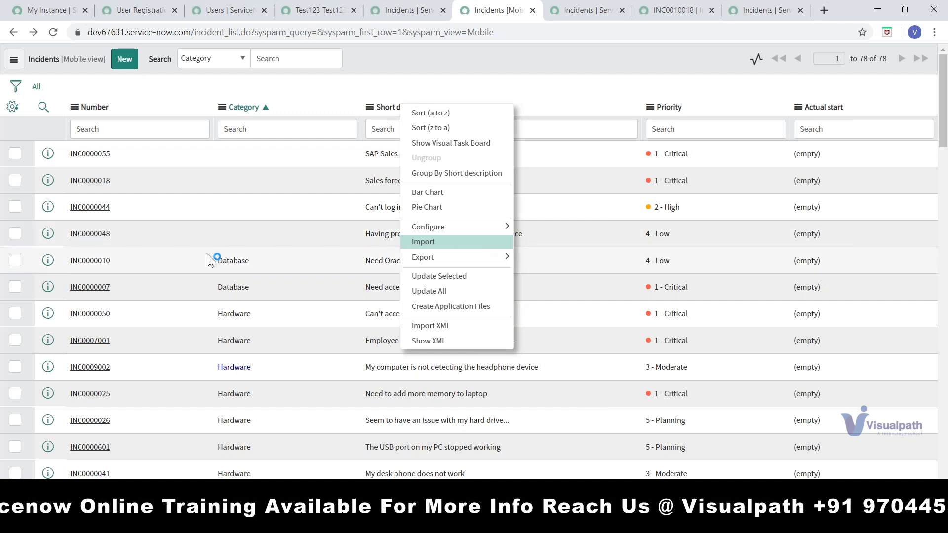
{"action": "left_click", "coordinate": [564, 82]}
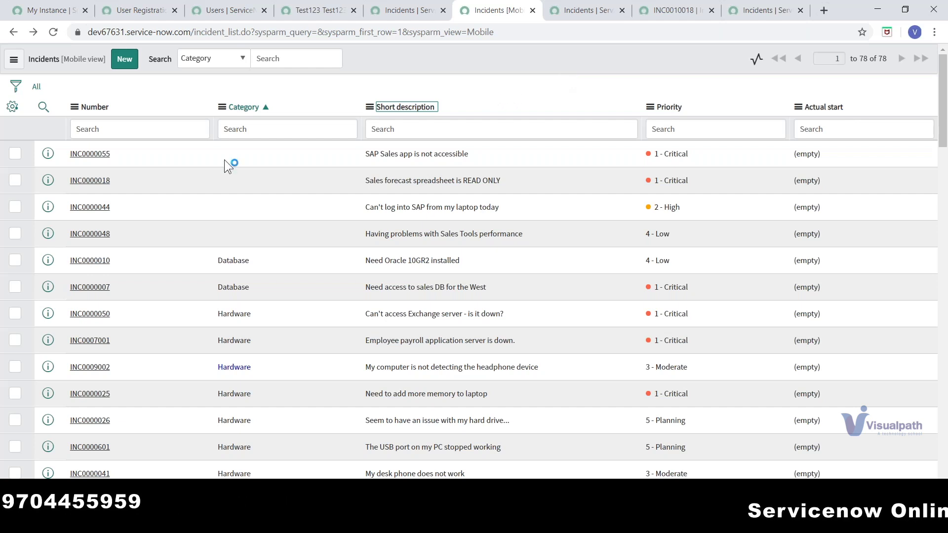
Reopen the Short description header's column options menu
{"action": "double_click", "coordinate": [393, 114]}
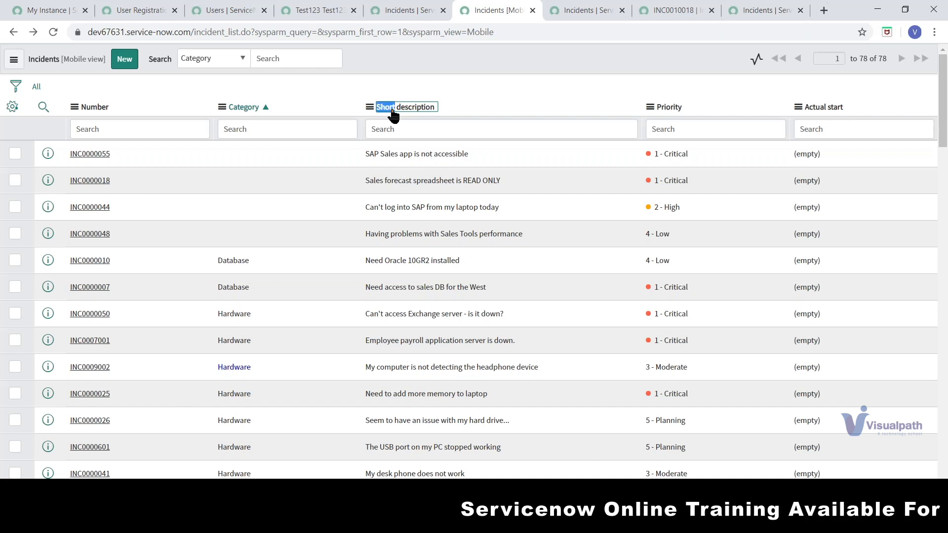
{"action": "right_click", "coordinate": [398, 118]}
{"action": "left_click", "coordinate": [393, 105]}
{"action": "right_click", "coordinate": [395, 107]}
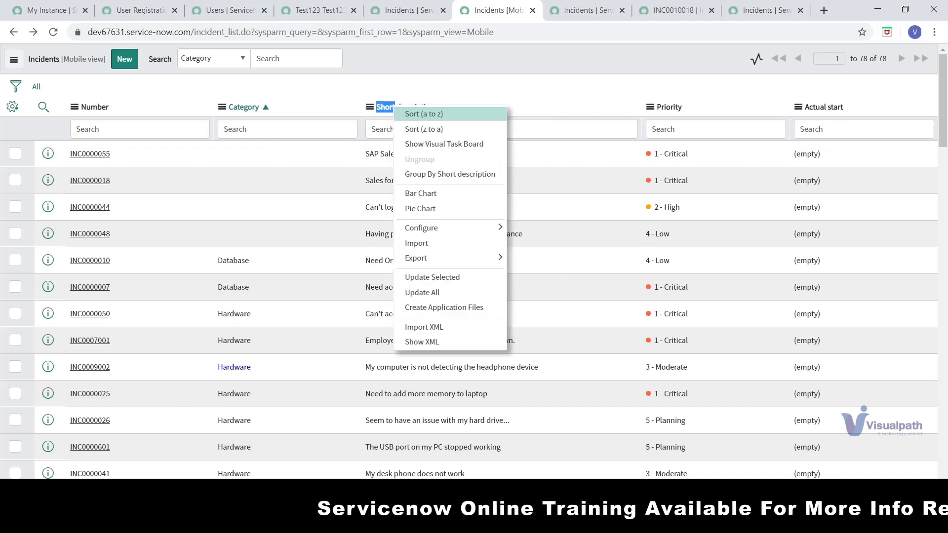
Open Import for incidents, try Upload with no file, and return to the list
{"action": "left_click", "coordinate": [439, 242]}
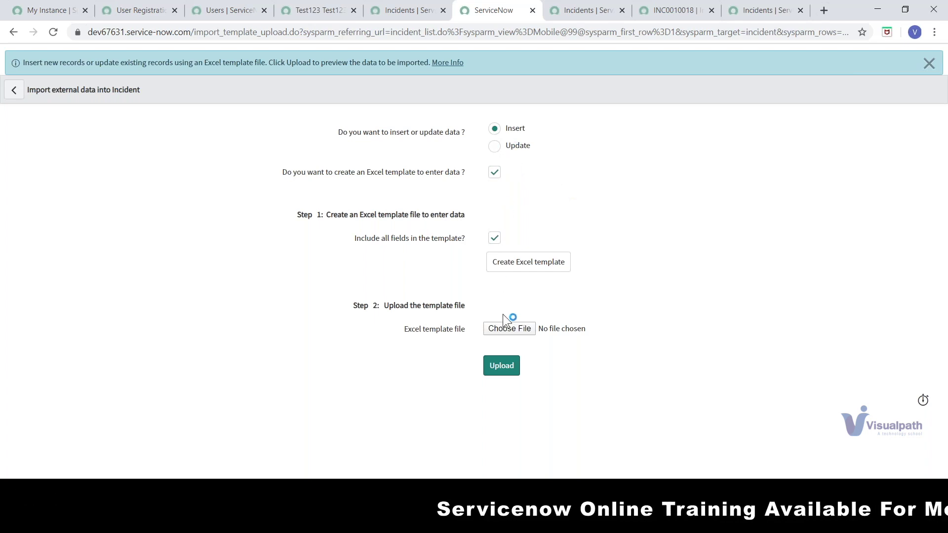
{"action": "left_click", "coordinate": [488, 375]}
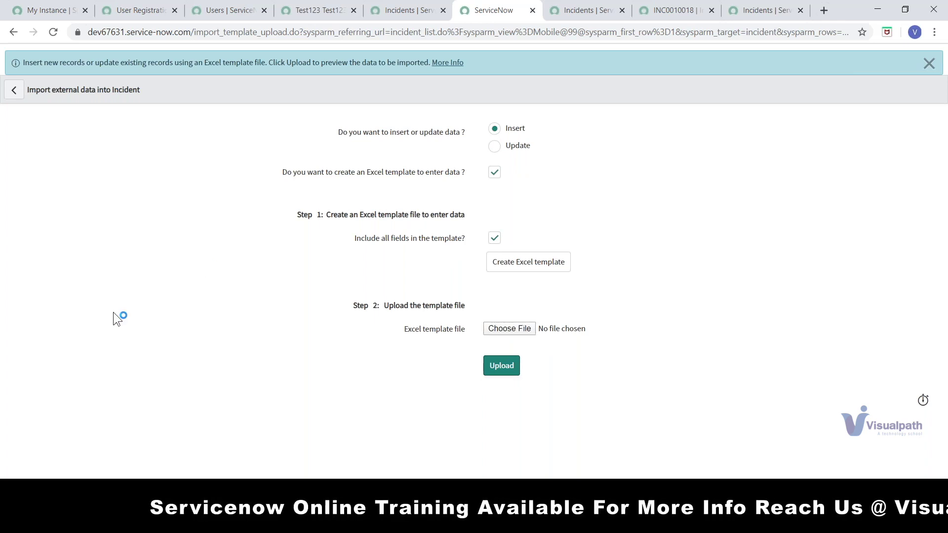
{"action": "left_click", "coordinate": [14, 32]}
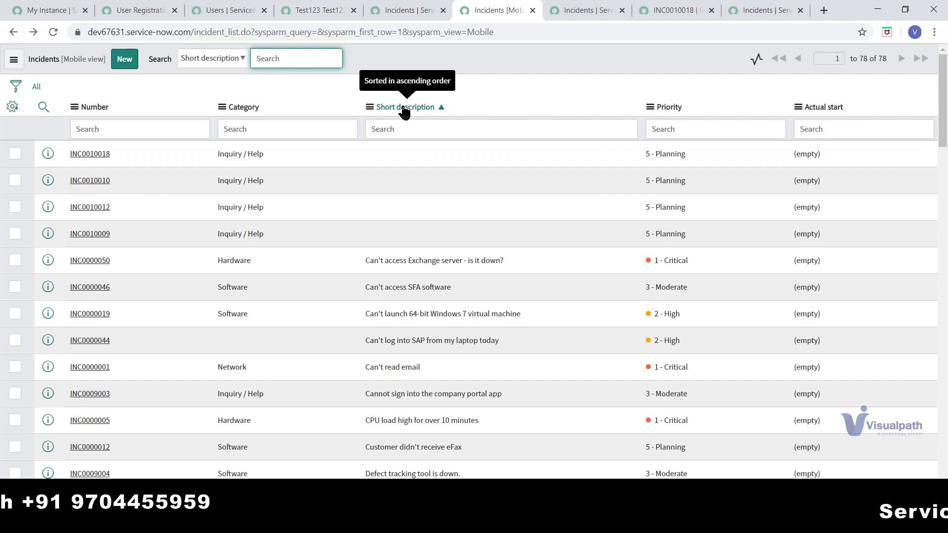
Browse the Short description menu's Configure and Export items, then close the menu
{"action": "right_click", "coordinate": [404, 109]}
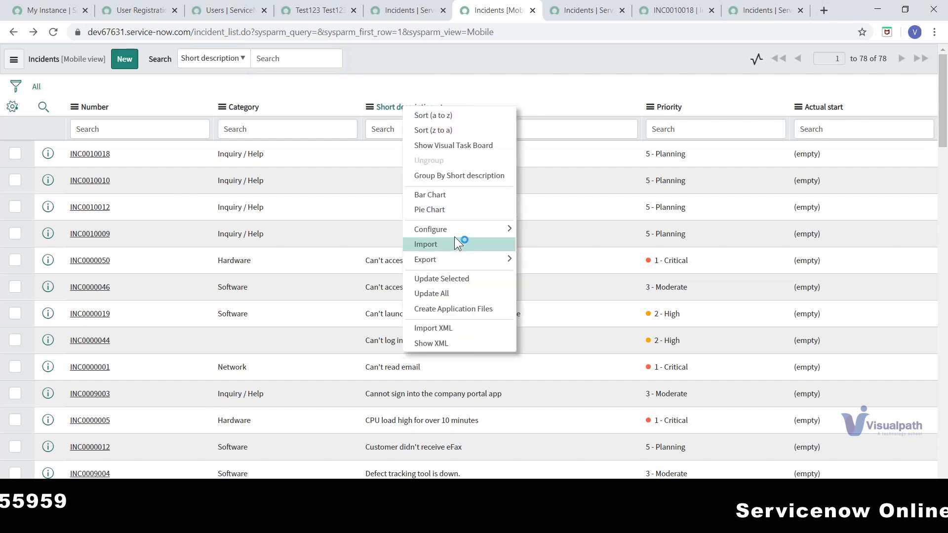
{"action": "mouse_move", "coordinate": [455, 232]}
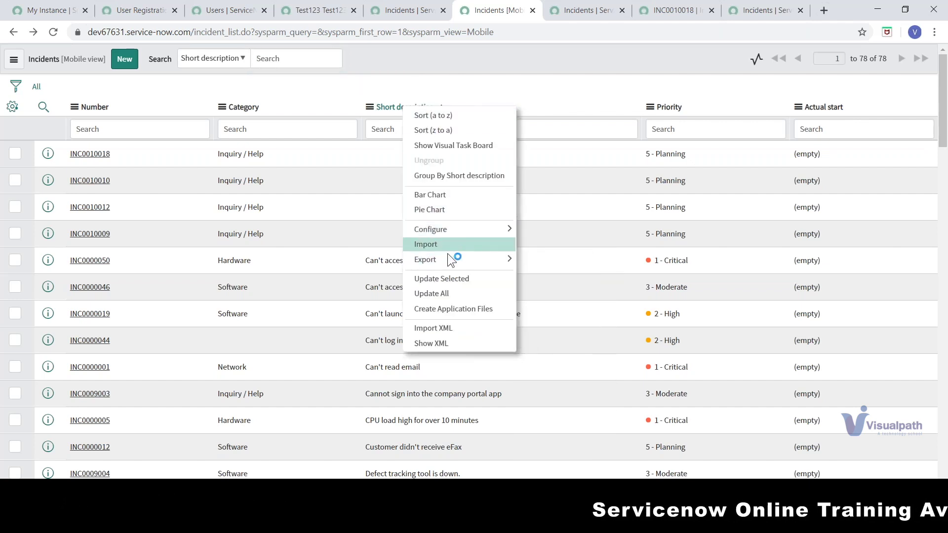
{"action": "mouse_move", "coordinate": [449, 264]}
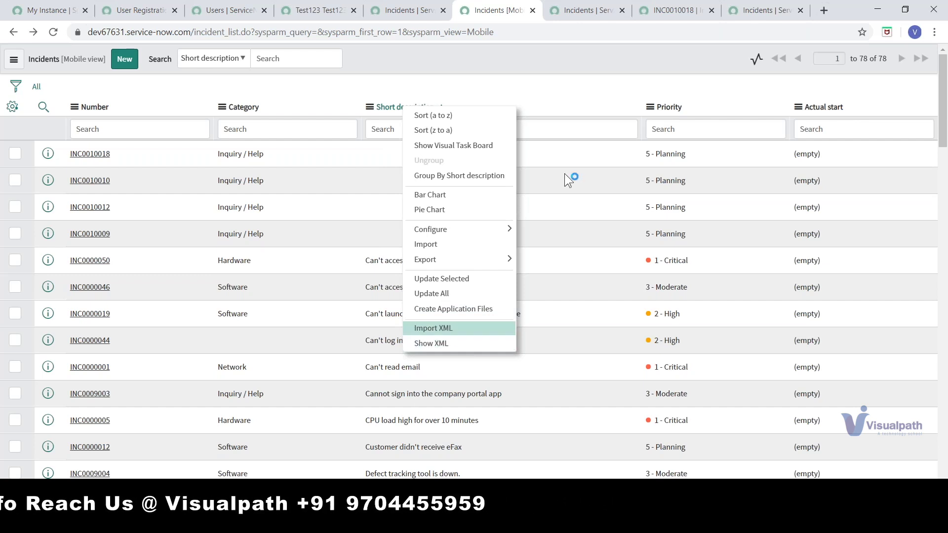
{"action": "left_click", "coordinate": [603, 85]}
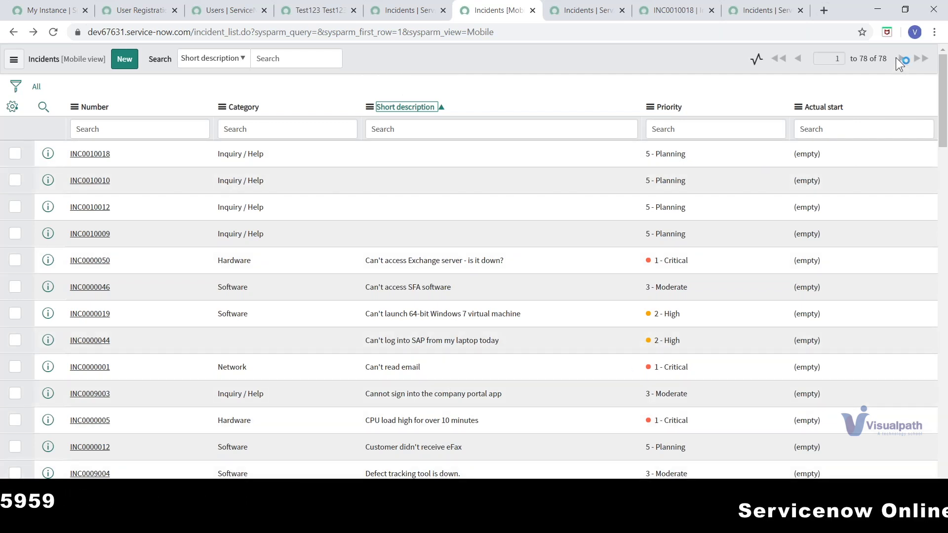
{"action": "left_click", "coordinate": [215, 85]}
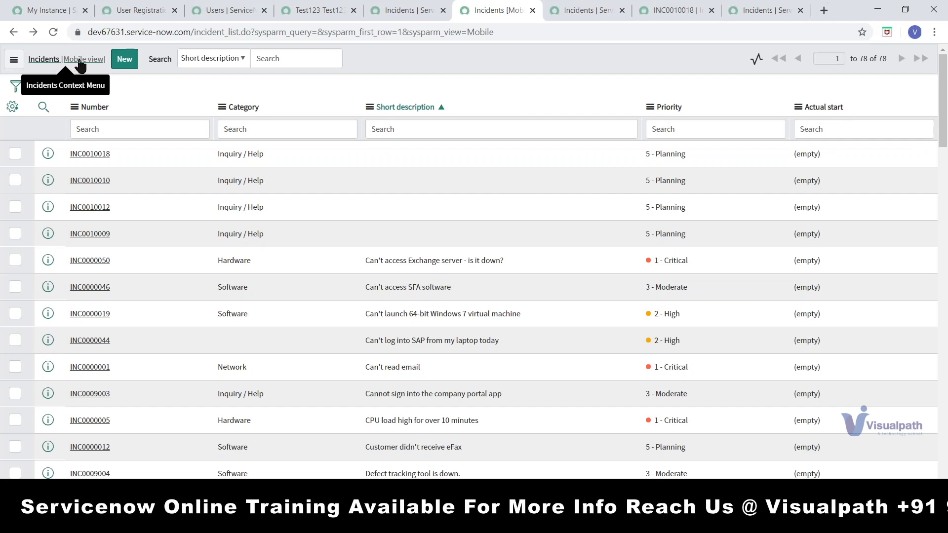
Change the incident list's View to Indicators Panel
{"action": "left_click", "coordinate": [13, 61]}
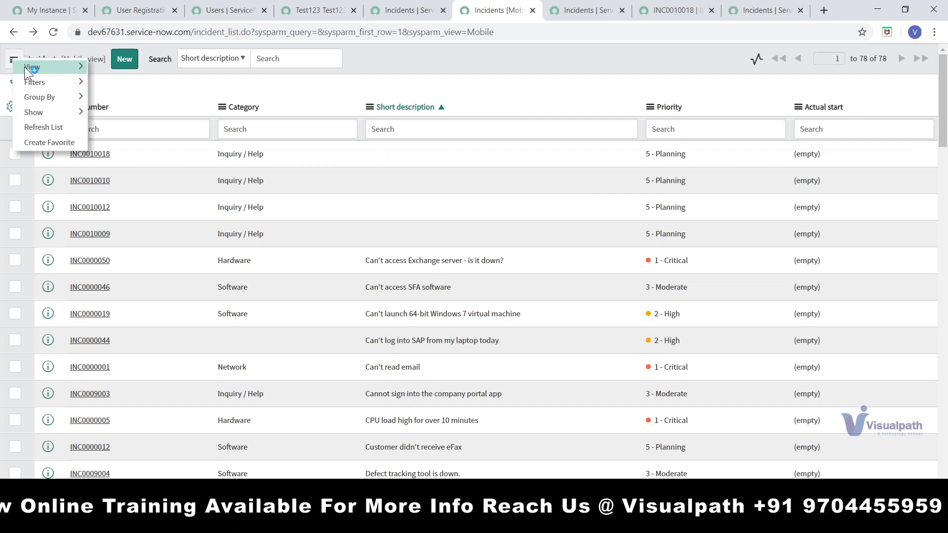
{"action": "mouse_move", "coordinate": [39, 72]}
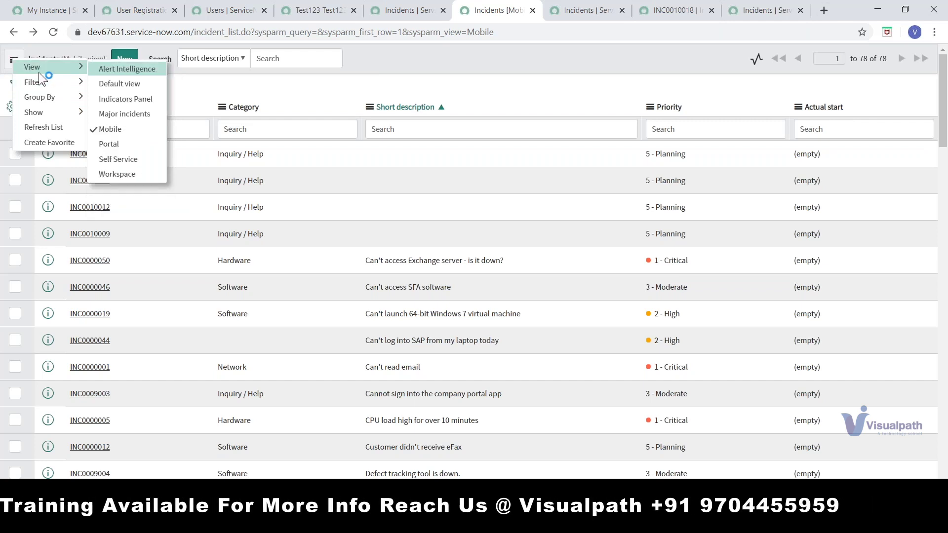
{"action": "left_click", "coordinate": [121, 100]}
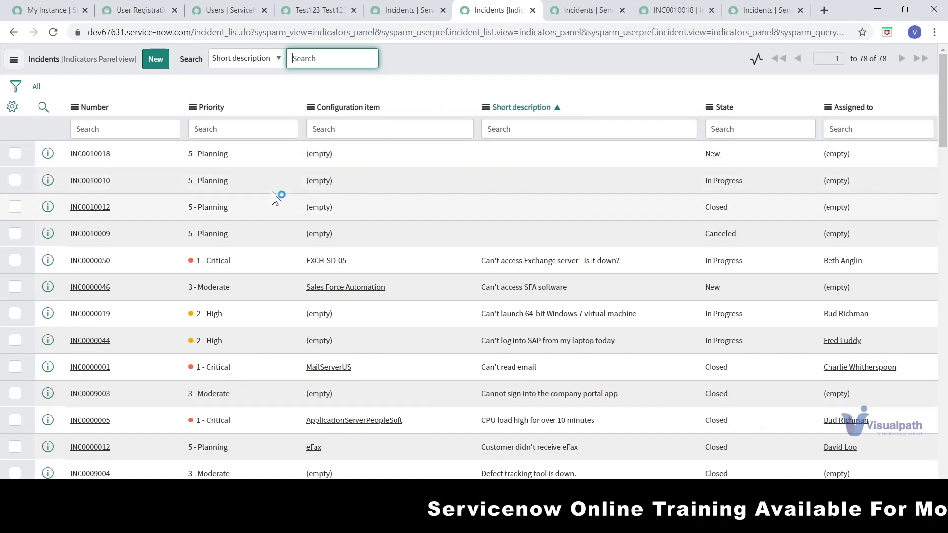
Inline-edit INC0010018's Short description to 'Test' and save it with the green check
{"action": "double_click", "coordinate": [548, 151]}
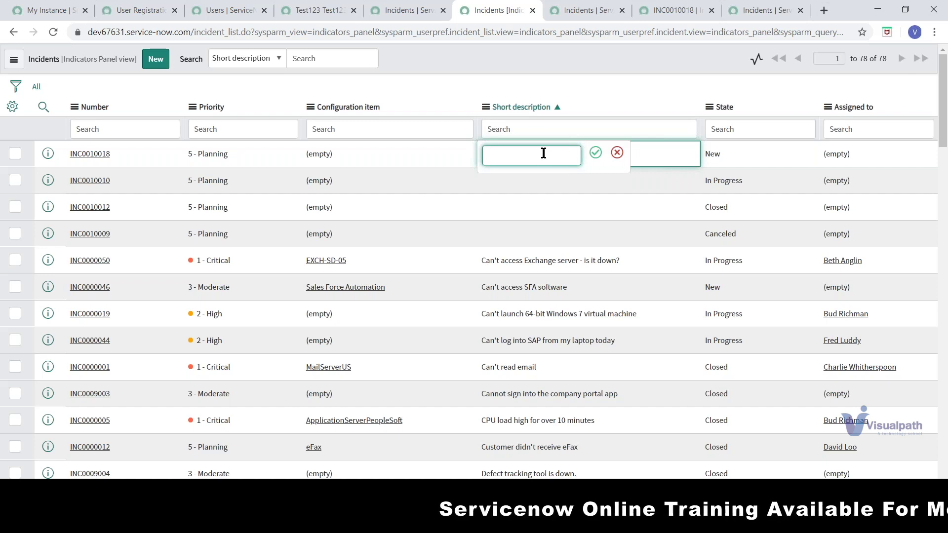
{"action": "left_click", "coordinate": [556, 191]}
{"action": "left_click", "coordinate": [550, 176]}
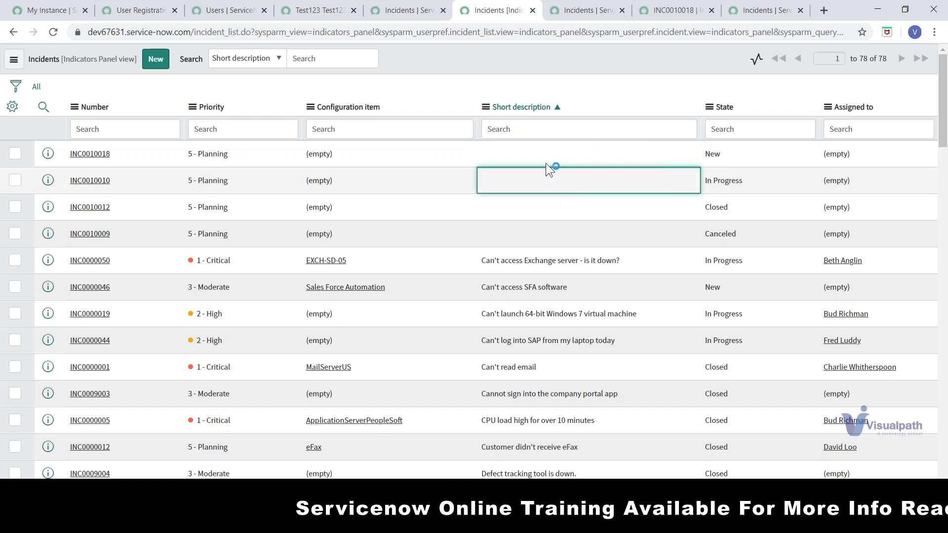
{"action": "double_click", "coordinate": [543, 160]}
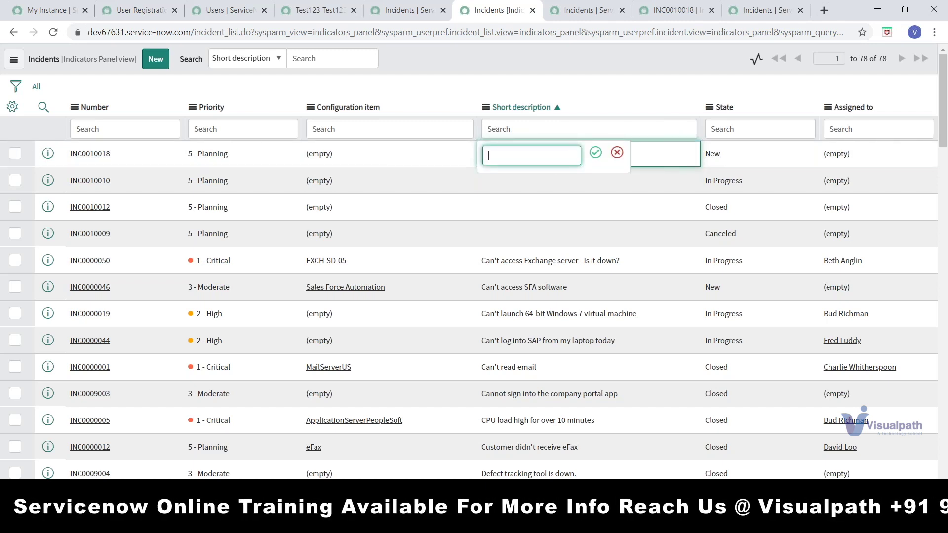
{"action": "left_click", "coordinate": [543, 187]}
{"action": "left_click", "coordinate": [544, 187]}
{"action": "double_click", "coordinate": [520, 152]}
{"action": "type", "text": "Test"}
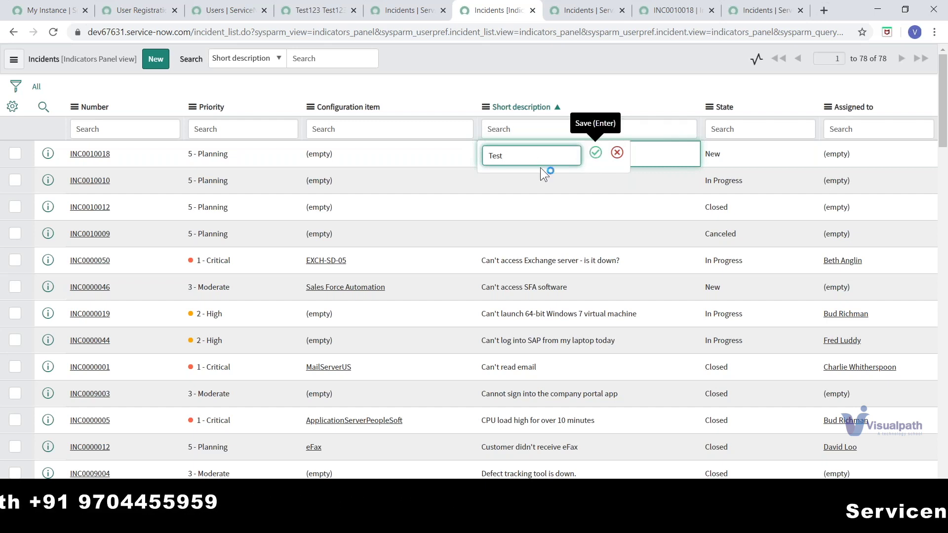
{"action": "left_click", "coordinate": [595, 154]}
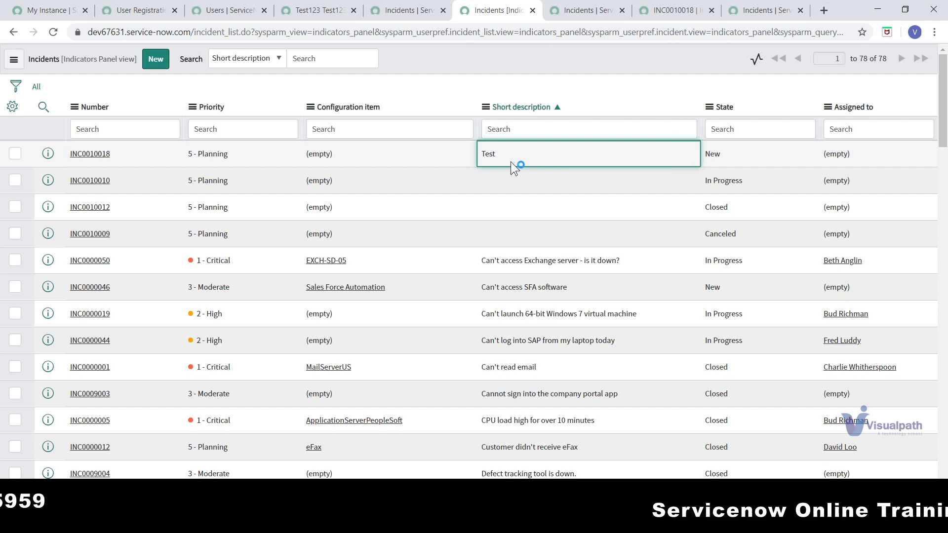
{"action": "left_click", "coordinate": [122, 156]}
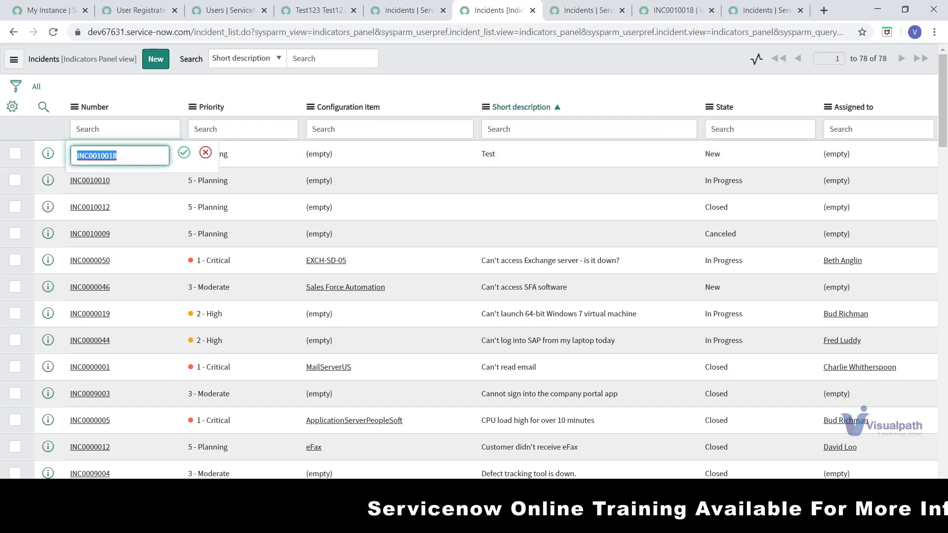
{"action": "right_click", "coordinate": [123, 156]}
{"action": "key", "text": "Escape"}
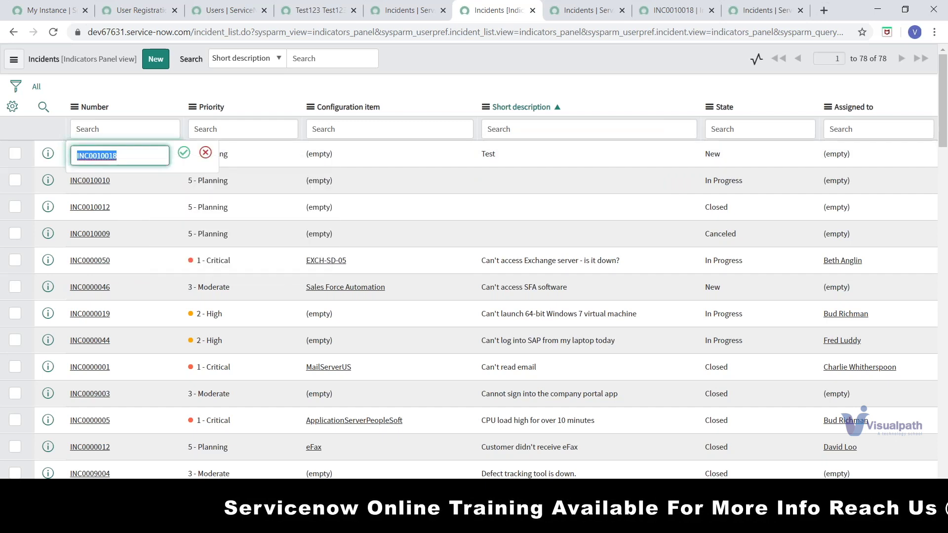
{"action": "right_click", "coordinate": [119, 156]}
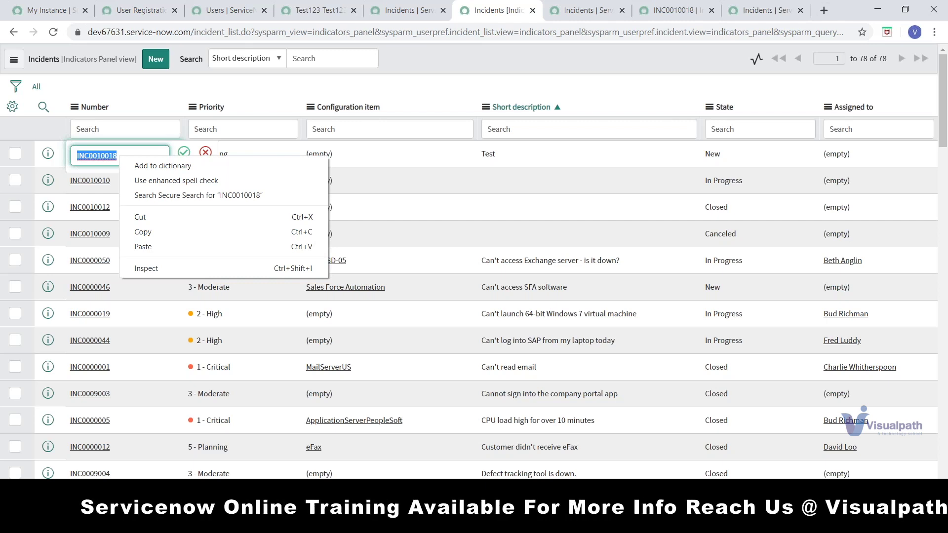
{"action": "left_click", "coordinate": [464, 63]}
{"action": "left_click", "coordinate": [206, 152]}
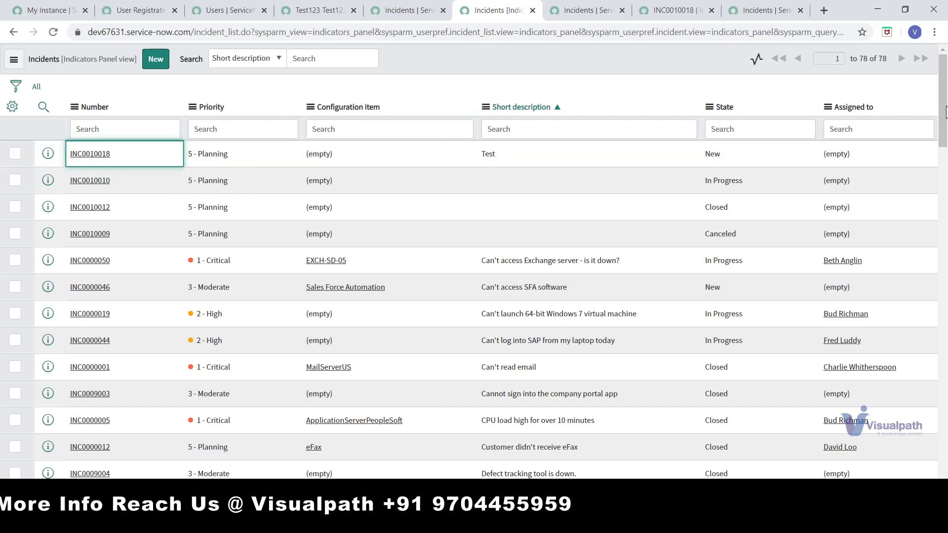
{"action": "right_click", "coordinate": [944, 197]}
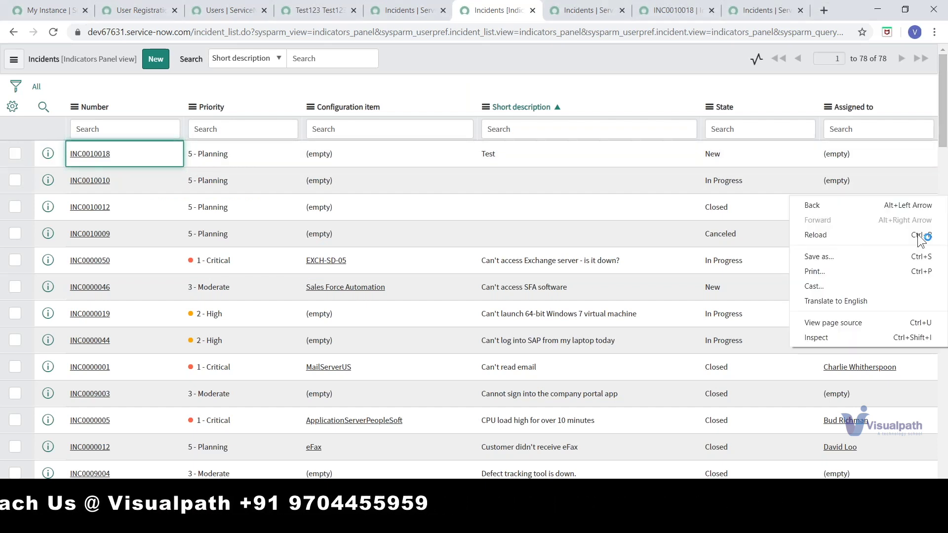
{"action": "left_click", "coordinate": [769, 428]}
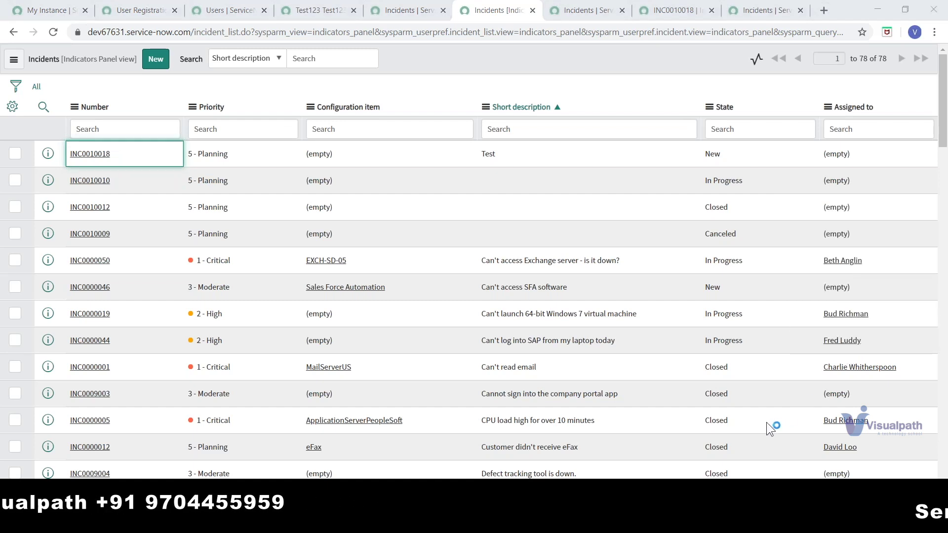
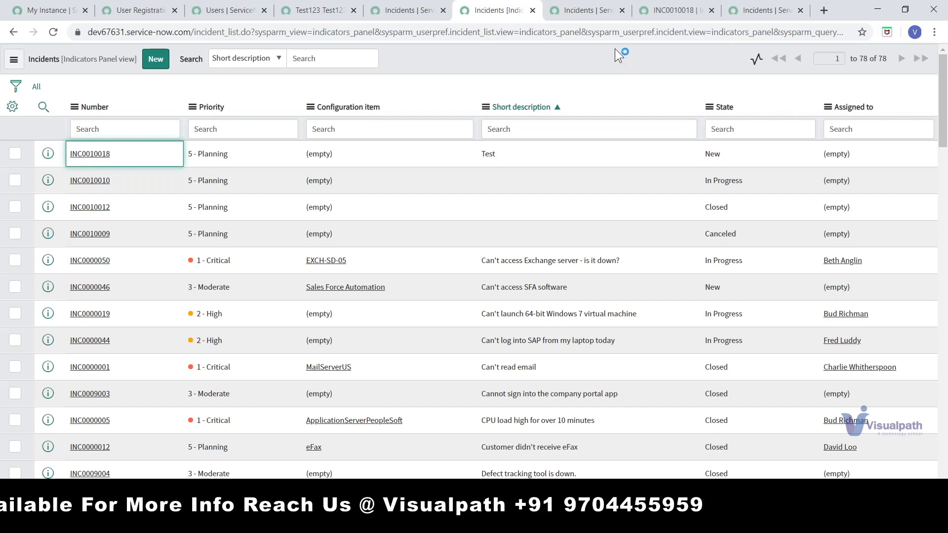
Open incident INC0010018's form and focus its Number and 'Test' short description fields
{"action": "left_click", "coordinate": [666, 12]}
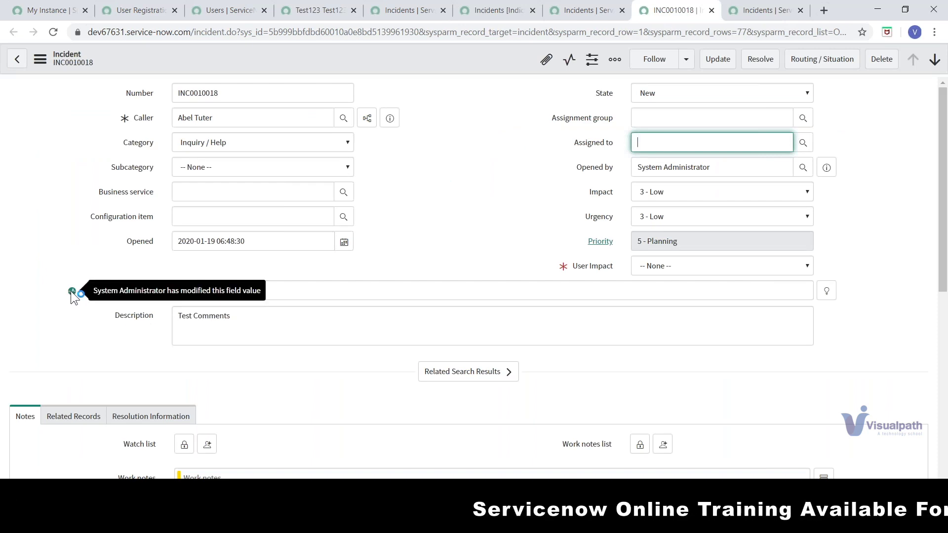
{"action": "left_click", "coordinate": [226, 97]}
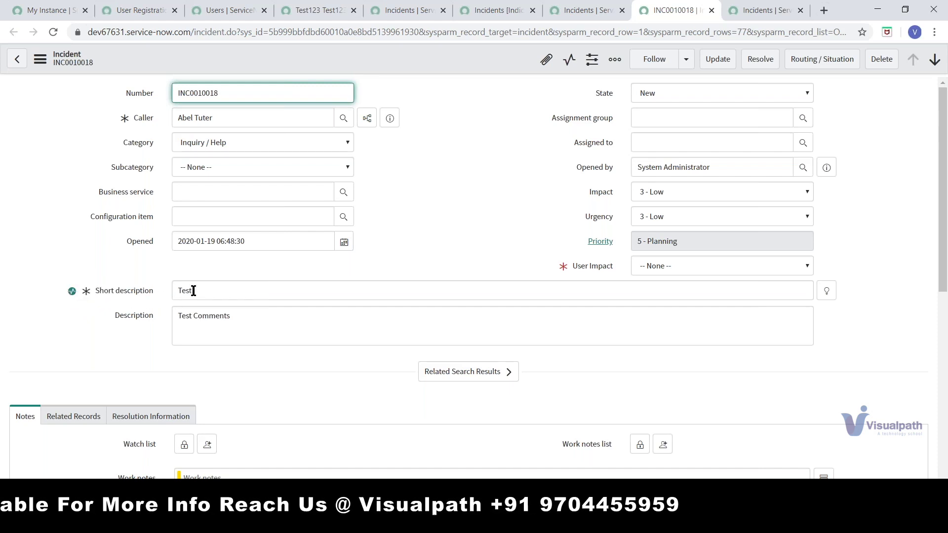
{"action": "left_click", "coordinate": [104, 295]}
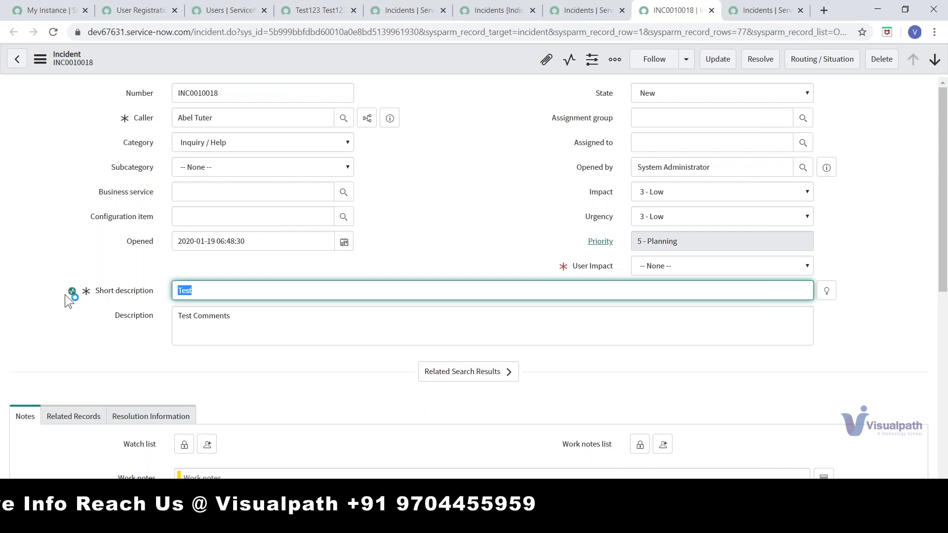
{"action": "left_click", "coordinate": [442, 259]}
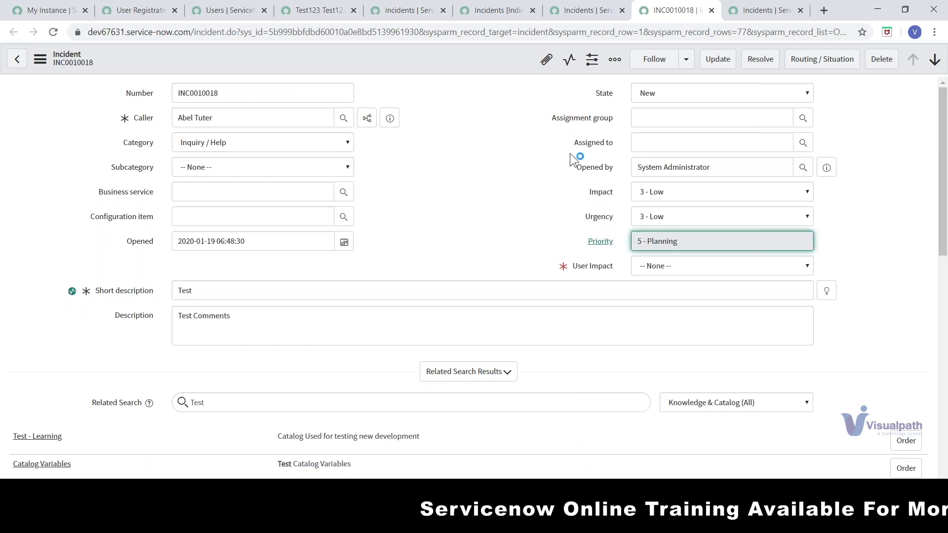
Cycle through the user, Incidents, INC0010018 and Users tabs, ending on pending User Registration Requests
{"action": "left_click", "coordinate": [294, 18]}
{"action": "left_click", "coordinate": [752, 10]}
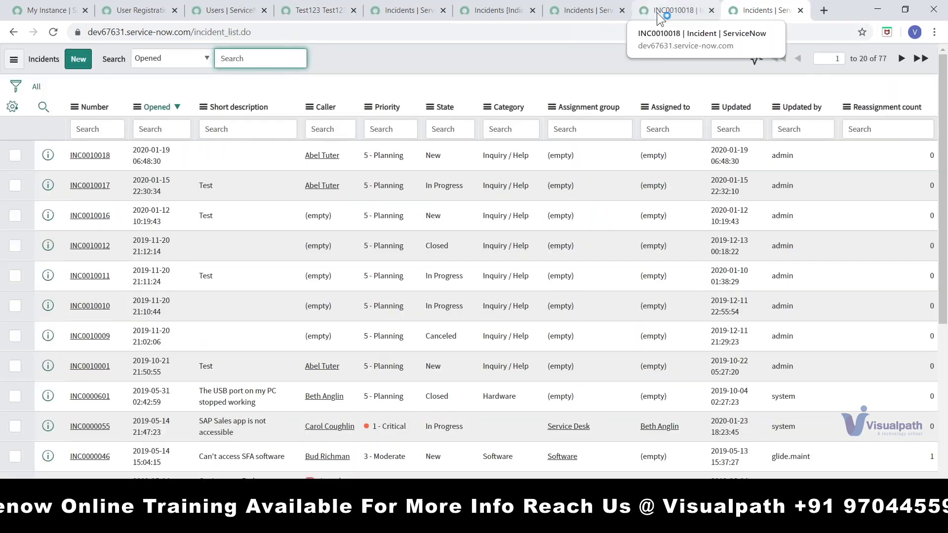
{"action": "left_click", "coordinate": [658, 12]}
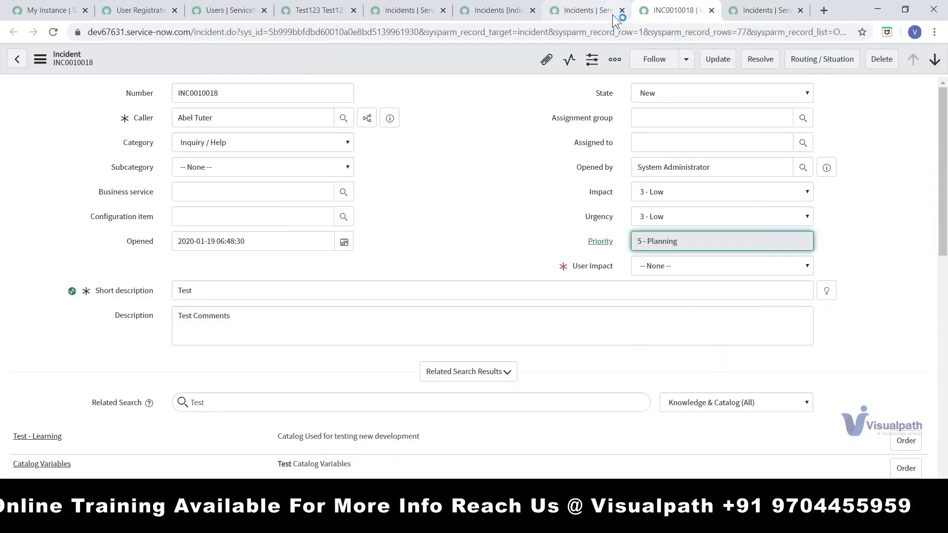
{"action": "left_click", "coordinate": [614, 18]}
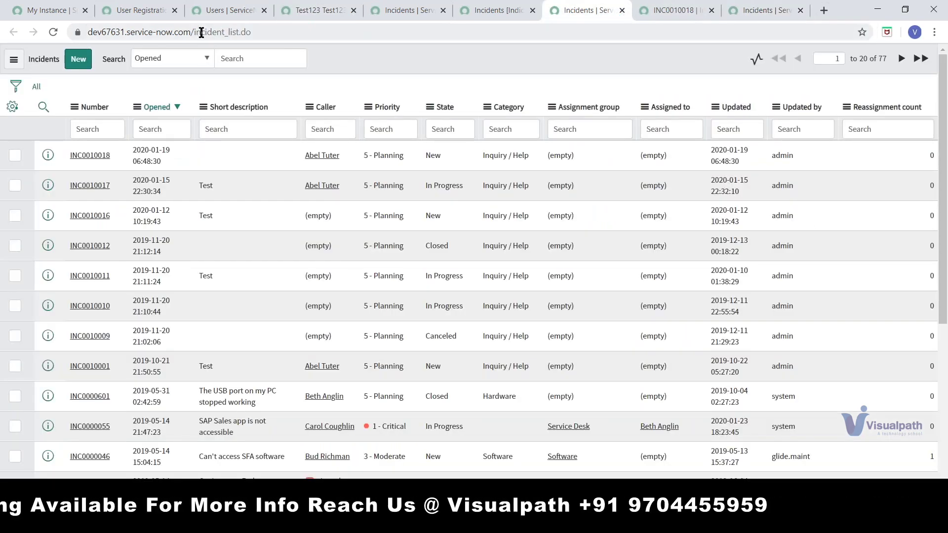
{"action": "left_click", "coordinate": [225, 12]}
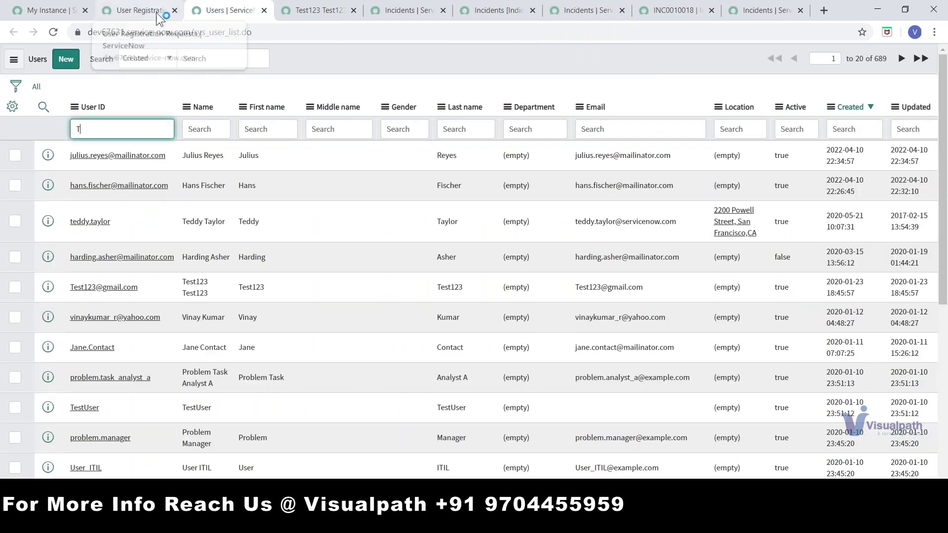
{"action": "left_click", "coordinate": [150, 13]}
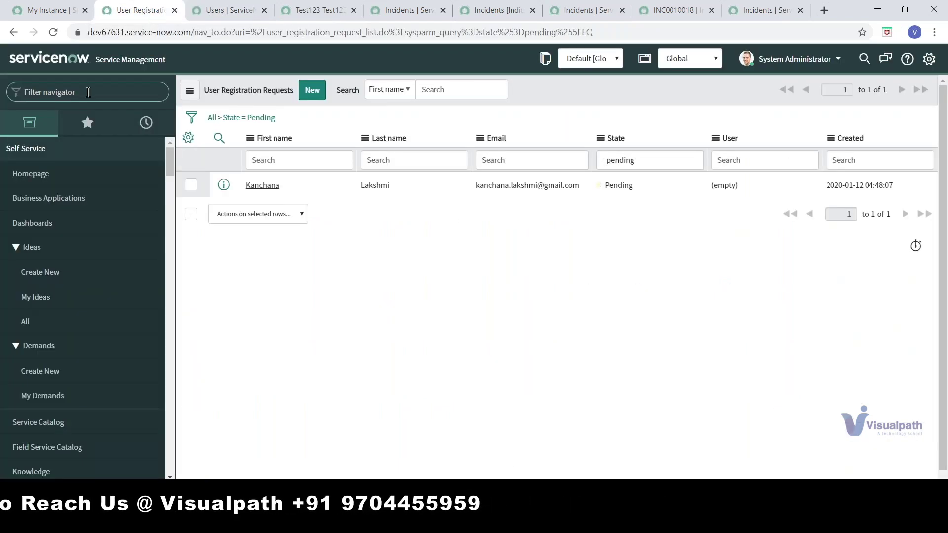
{"action": "type", "text": "problem"}
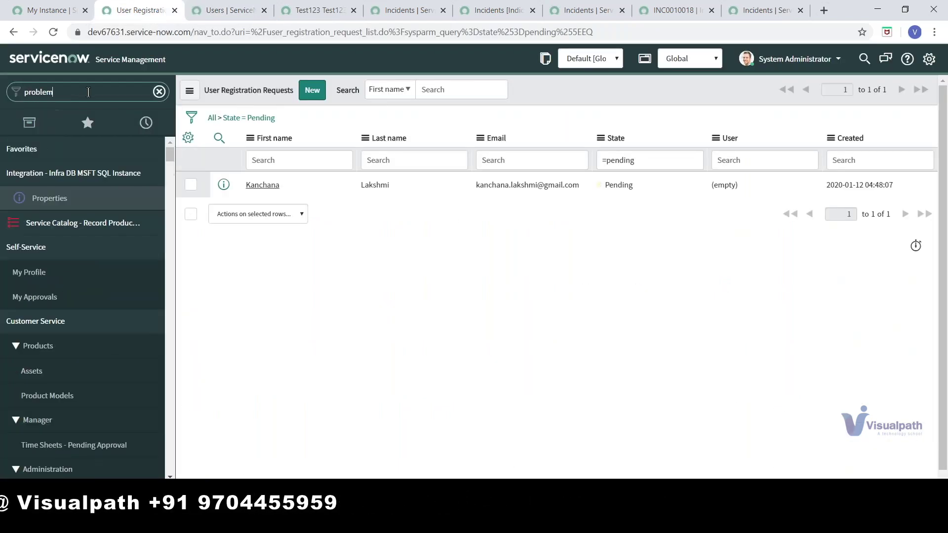
{"action": "type", "text": ".LIST"}
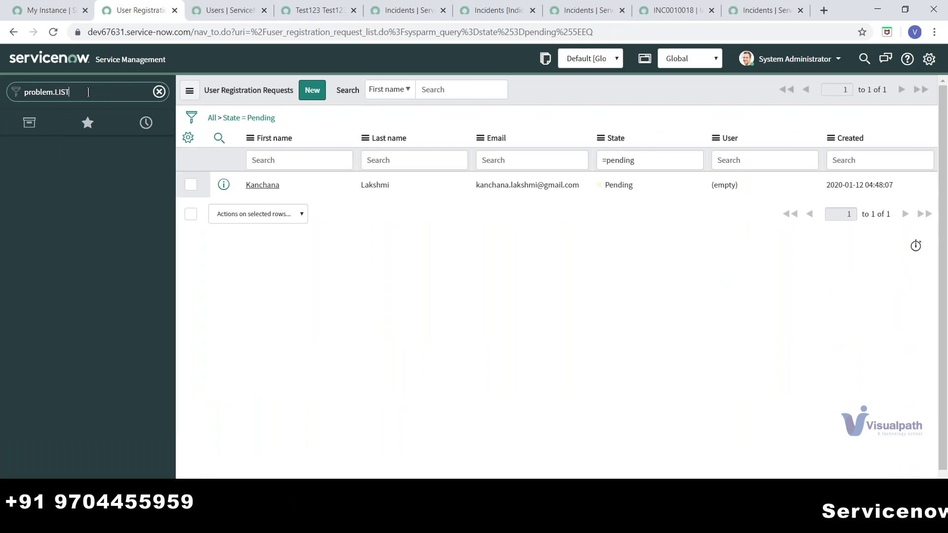
{"action": "key", "text": "Return"}
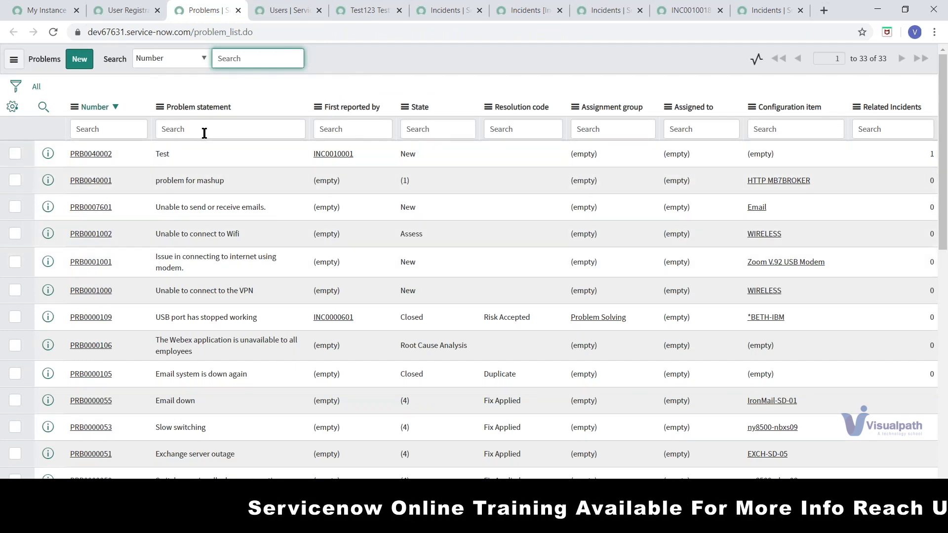
{"action": "double_click", "coordinate": [200, 31]}
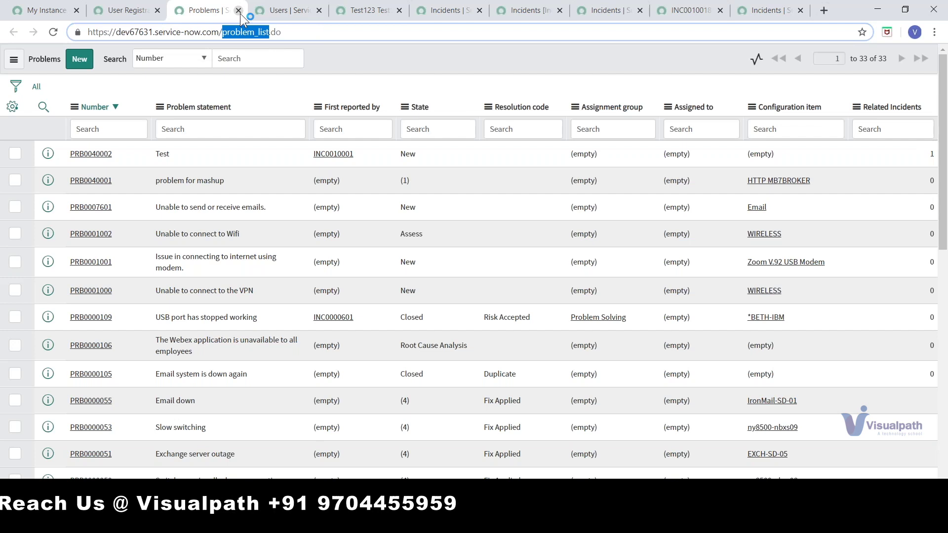
{"action": "left_click", "coordinate": [238, 10]}
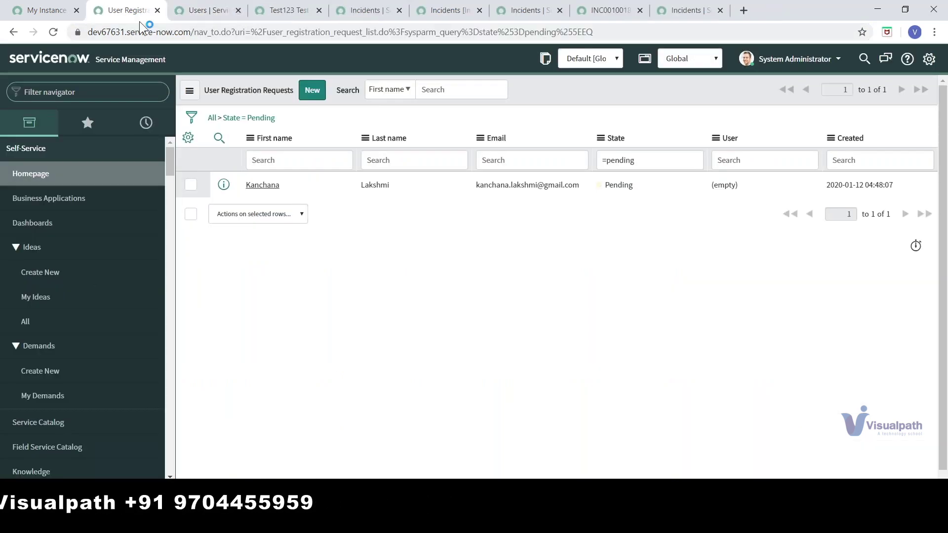
Filter the navigator for 'table', open System Definition - Tables, and favorite Tables & Columns
{"action": "type", "text": "table"}
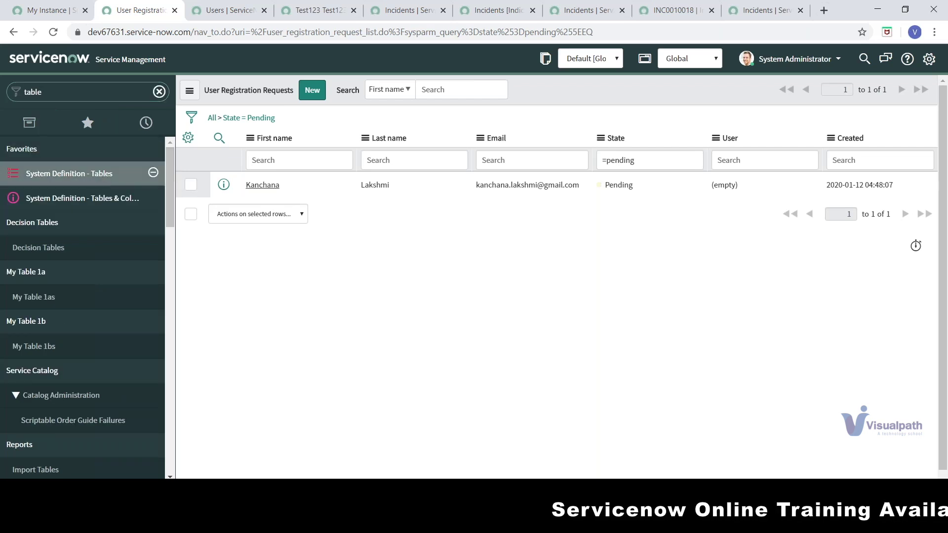
{"action": "left_click", "coordinate": [75, 181]}
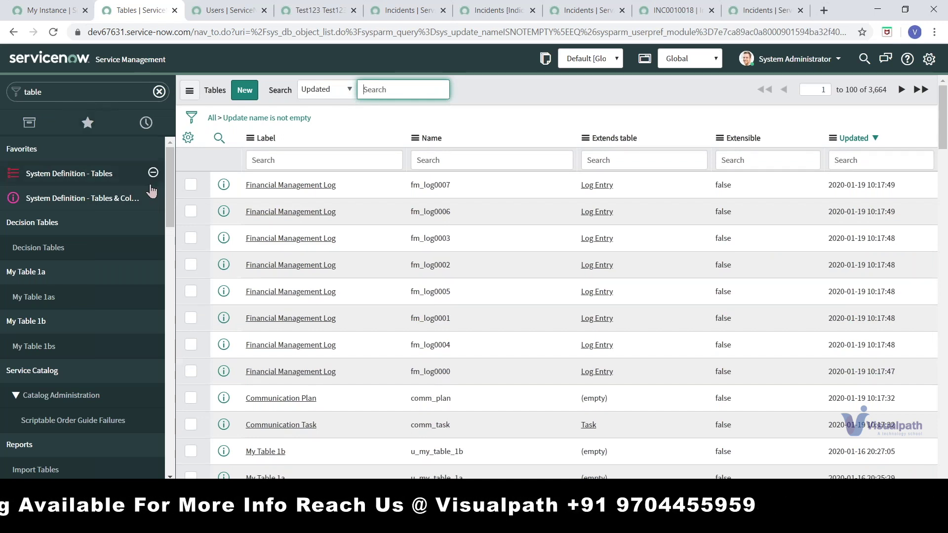
{"action": "left_click_drag", "start_coordinate": [167, 188], "coordinate": [173, 349]}
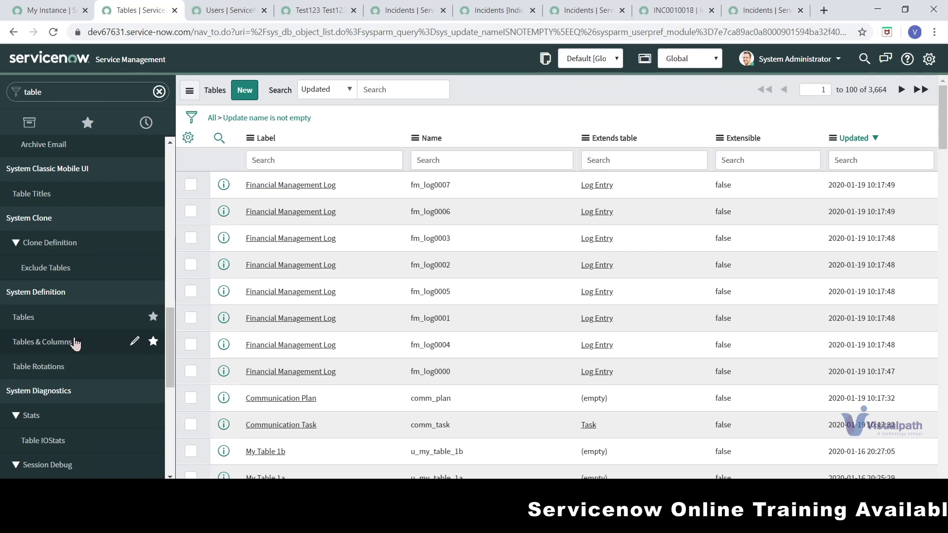
{"action": "left_click", "coordinate": [153, 341]}
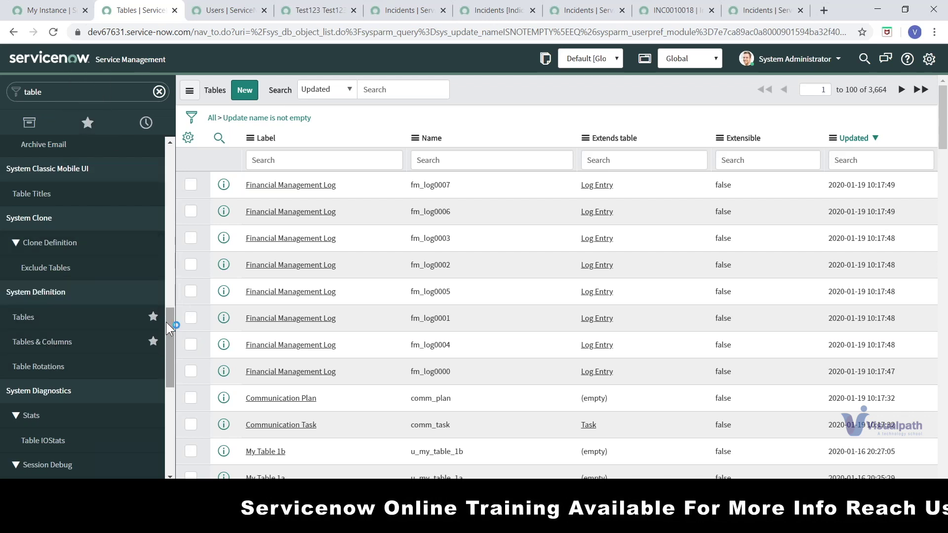
{"action": "left_click_drag", "start_coordinate": [167, 321], "coordinate": [185, 156]}
{"action": "scroll", "coordinate": [110, 187], "scroll_direction": "up", "scroll_amount": 1}
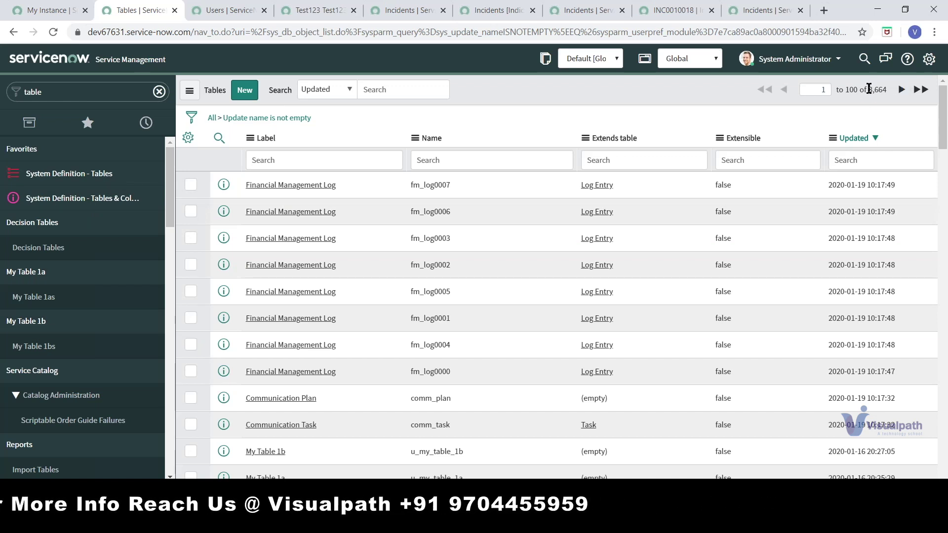
Filter the Tables list to names starting with 'incident'
{"action": "left_click", "coordinate": [340, 163]}
{"action": "type", "text": "*"}
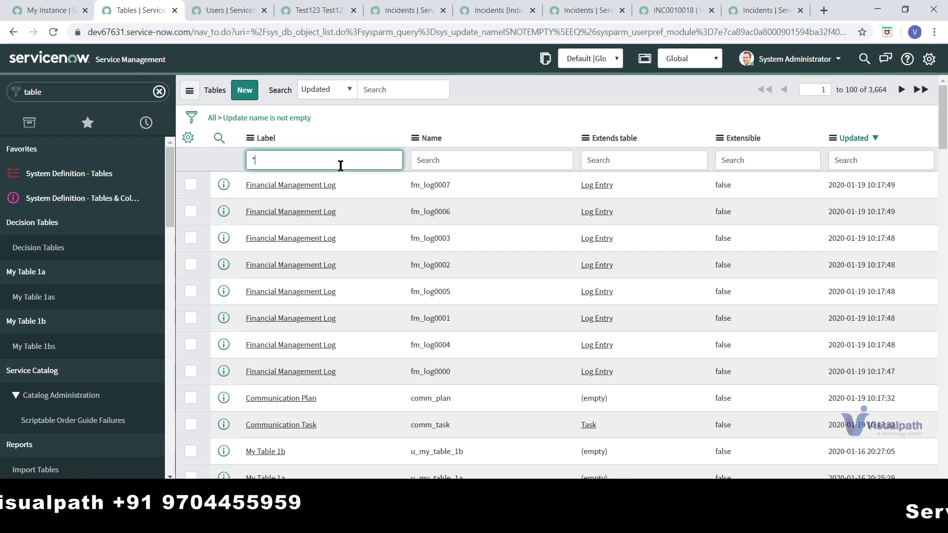
{"action": "key", "text": "BackSpace"}
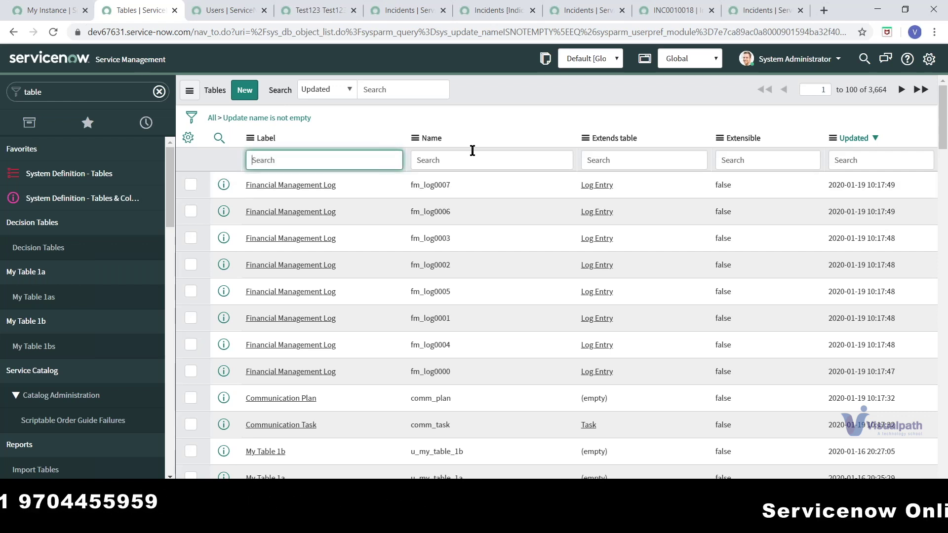
{"action": "left_click", "coordinate": [473, 156]}
{"action": "type", "text": "incident"}
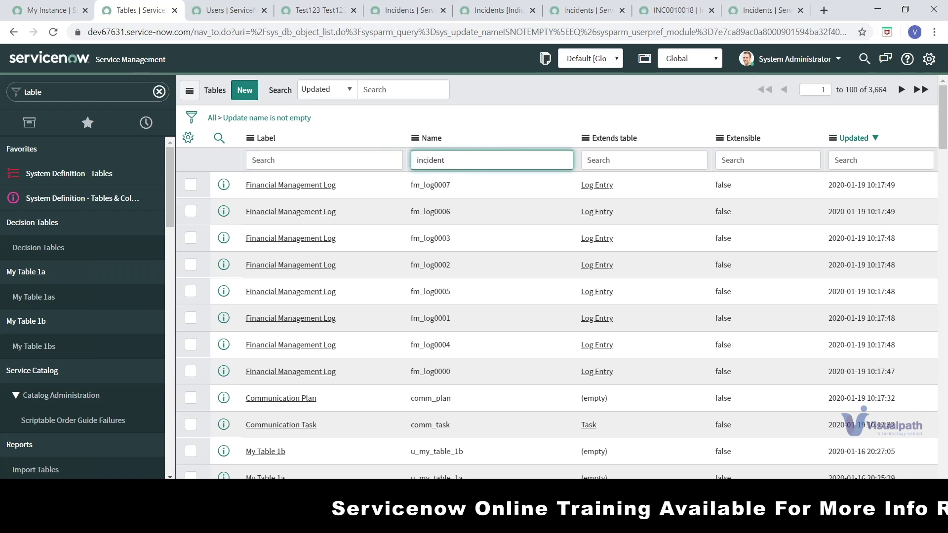
{"action": "key", "text": "Return"}
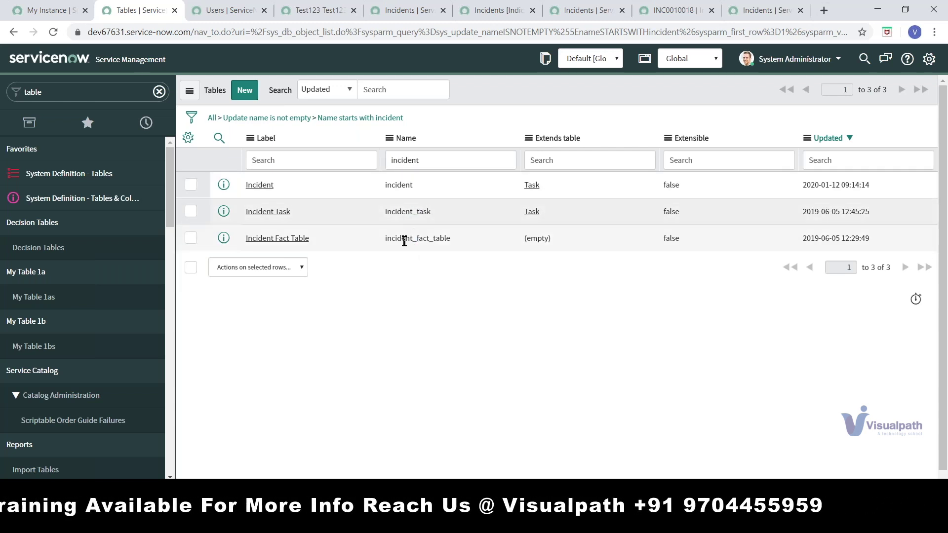
Reload the unfiltered Tables list and filter names by 'incident' again
{"action": "right_click", "coordinate": [426, 166]}
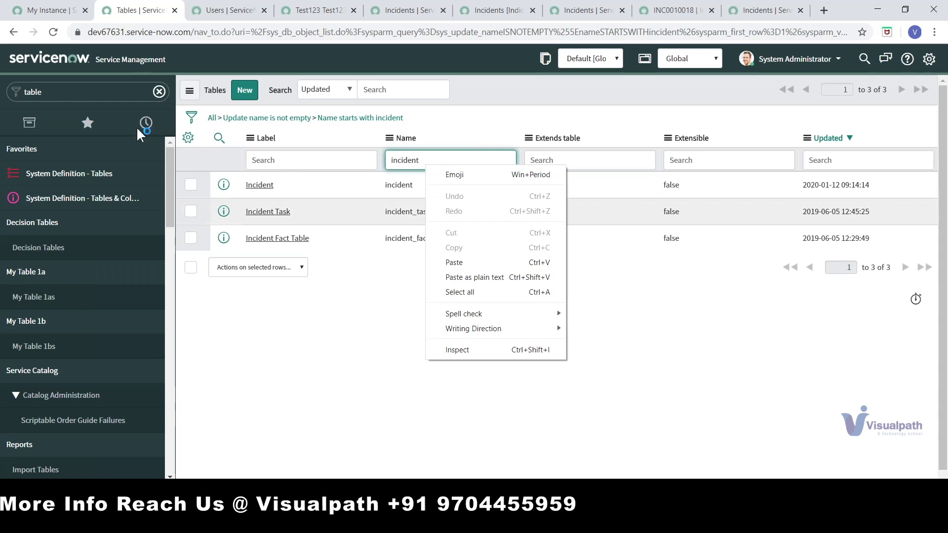
{"action": "left_click", "coordinate": [50, 171]}
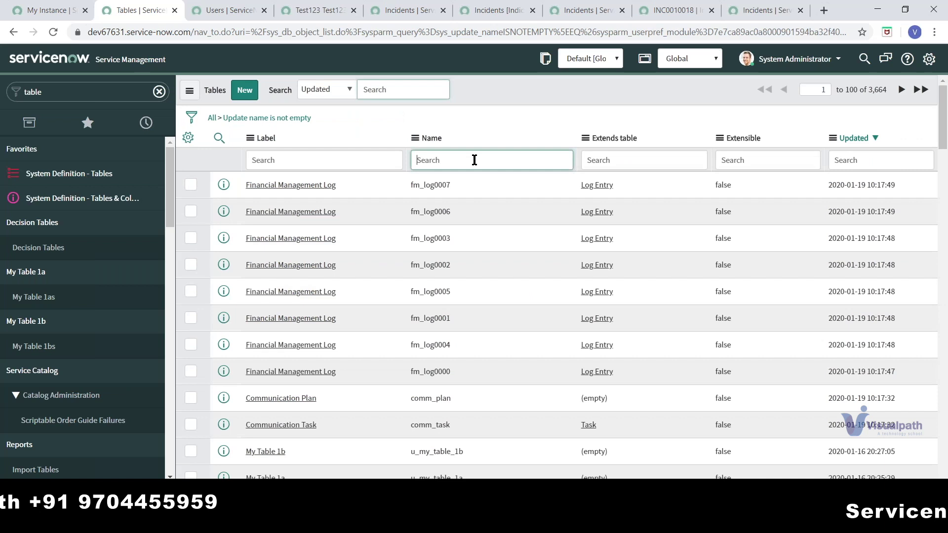
{"action": "left_click", "coordinate": [474, 160]}
{"action": "type", "text": "incident"}
{"action": "key", "text": "Return"}
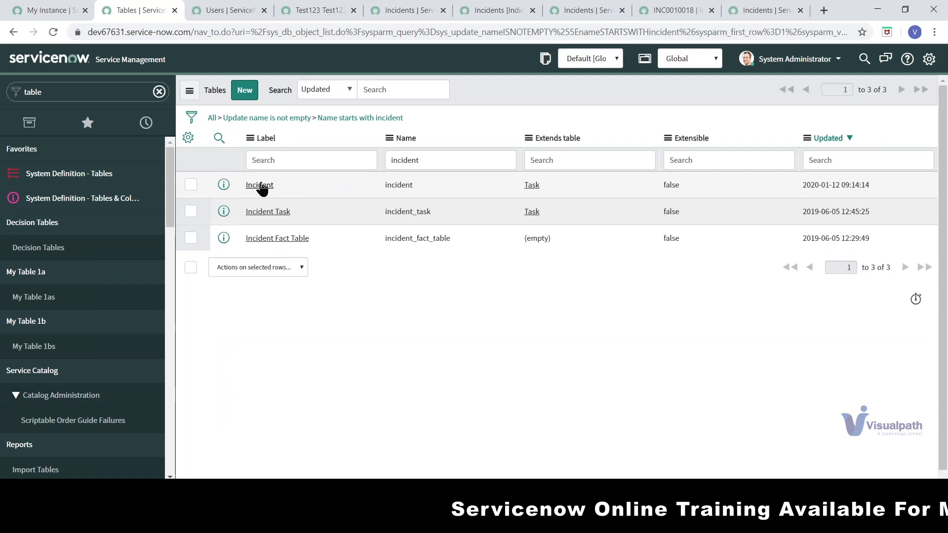
Open the Incident table definition, browse its 91 columns, and return to INC0010018
{"action": "left_click", "coordinate": [260, 185]}
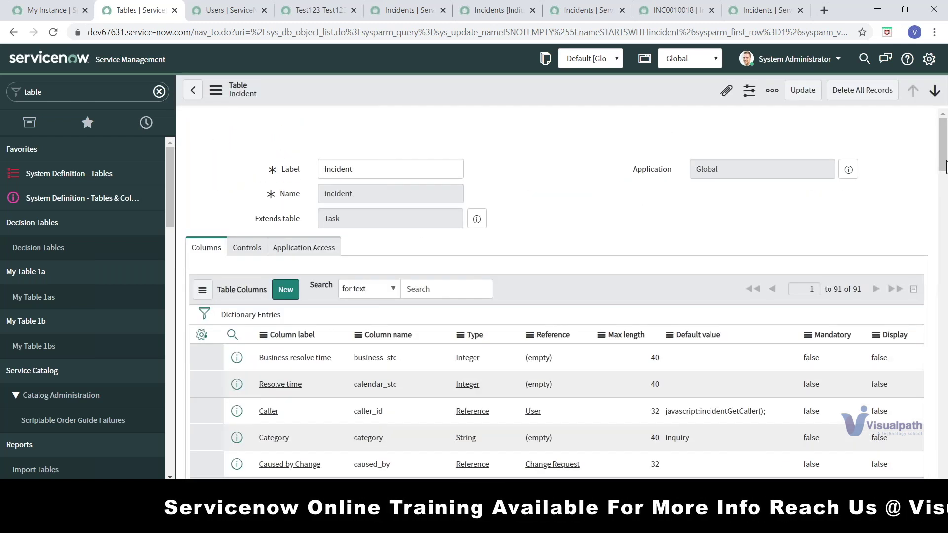
{"action": "mouse_move", "coordinate": [944, 158]}
{"action": "left_mouse_down"}
{"action": "mouse_move", "coordinate": [944, 291]}
{"action": "mouse_move", "coordinate": [944, 173]}
{"action": "left_mouse_up"}
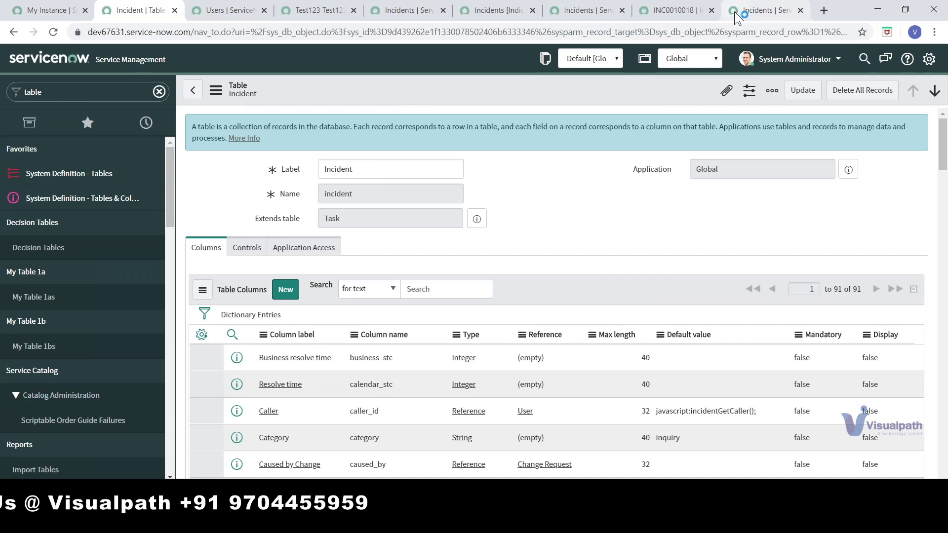
{"action": "left_click", "coordinate": [697, 13]}
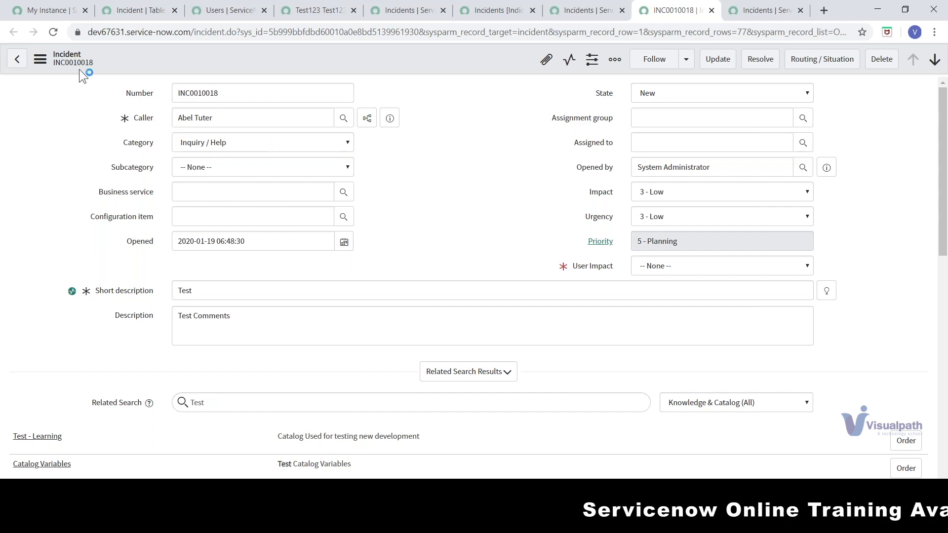
{"action": "left_click", "coordinate": [608, 15]}
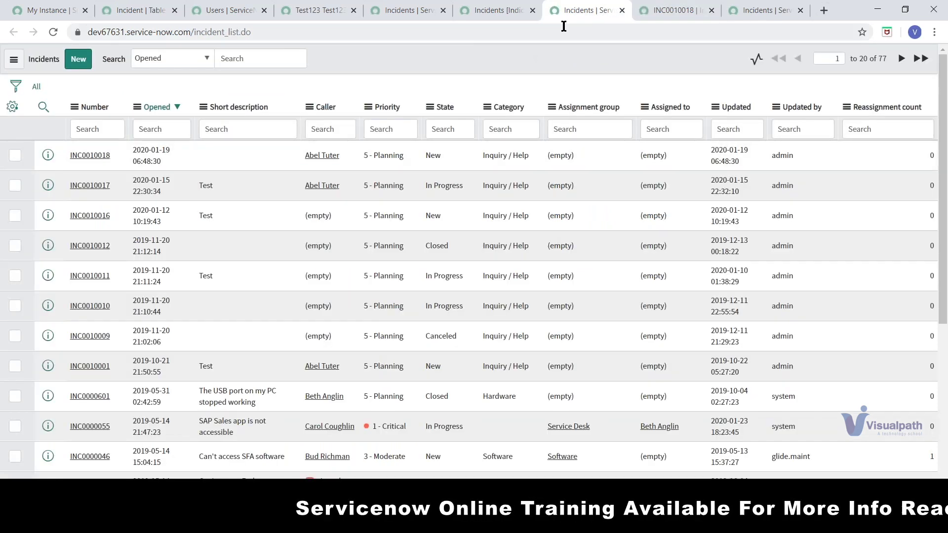
{"action": "left_click", "coordinate": [687, 12]}
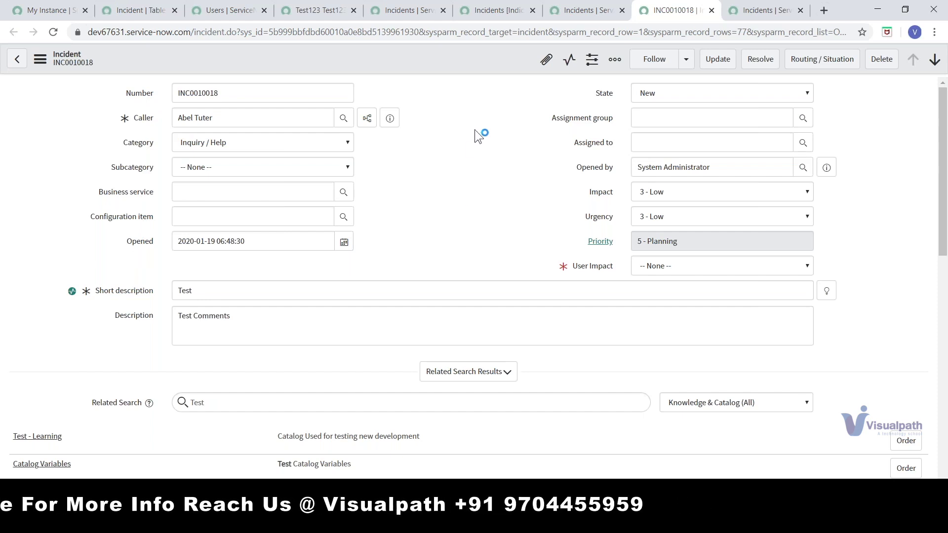
{"action": "left_click", "coordinate": [595, 66]}
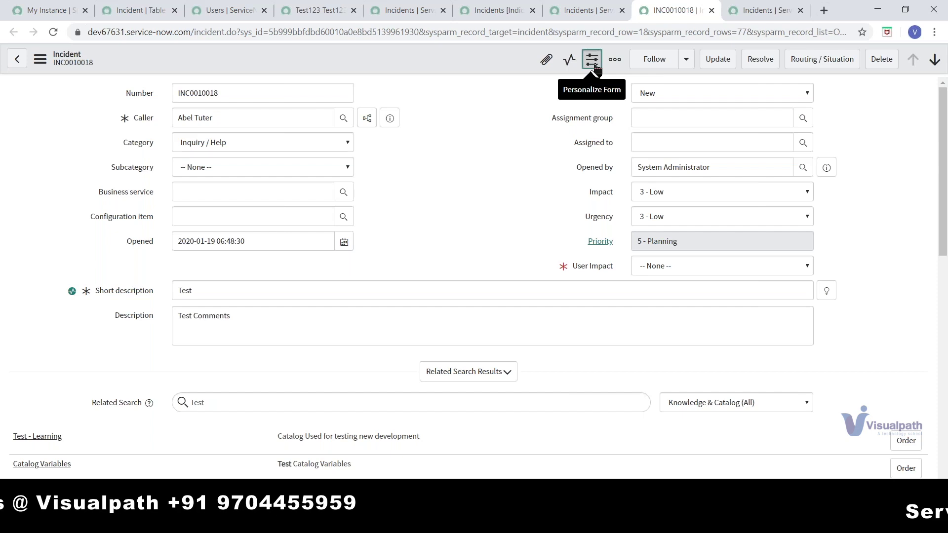
{"action": "left_click", "coordinate": [594, 66]}
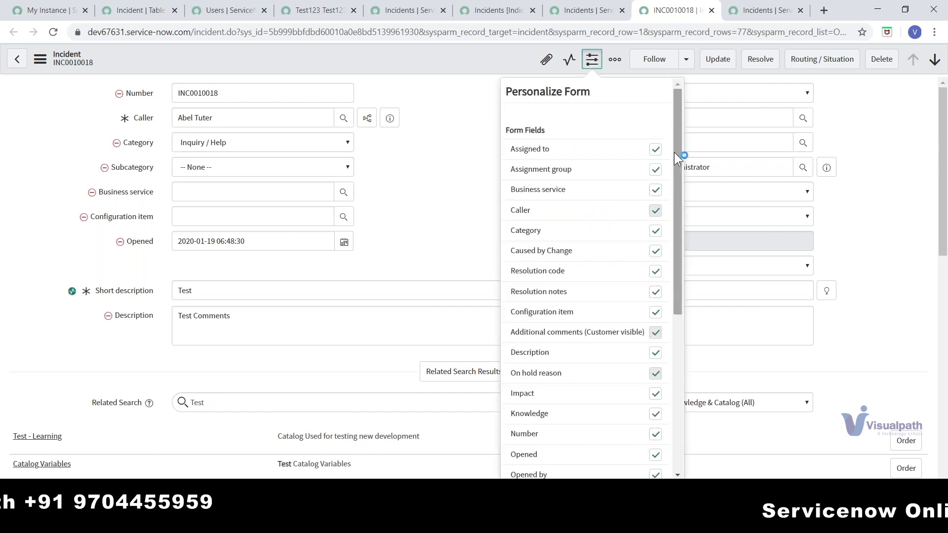
{"action": "right_click", "coordinate": [671, 209]}
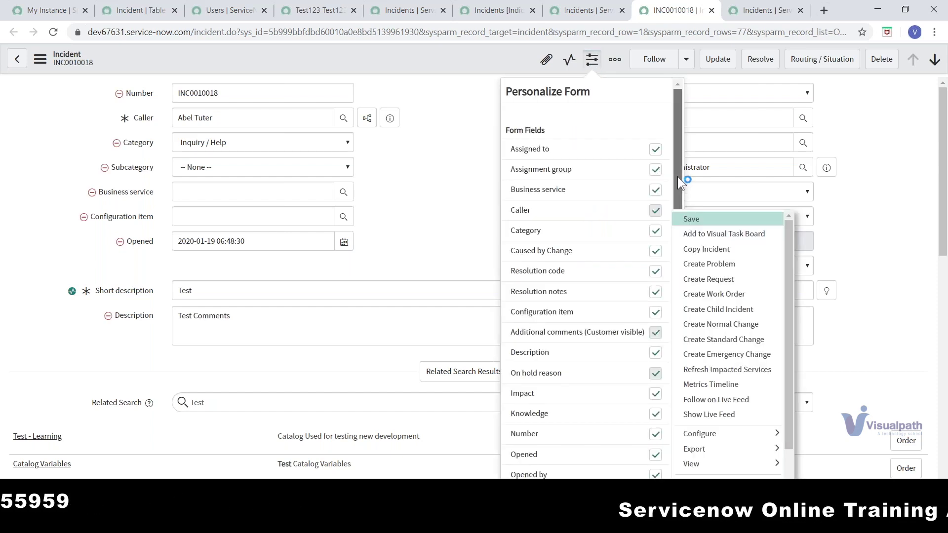
{"action": "left_click", "coordinate": [475, 204]}
{"action": "left_click", "coordinate": [590, 61]}
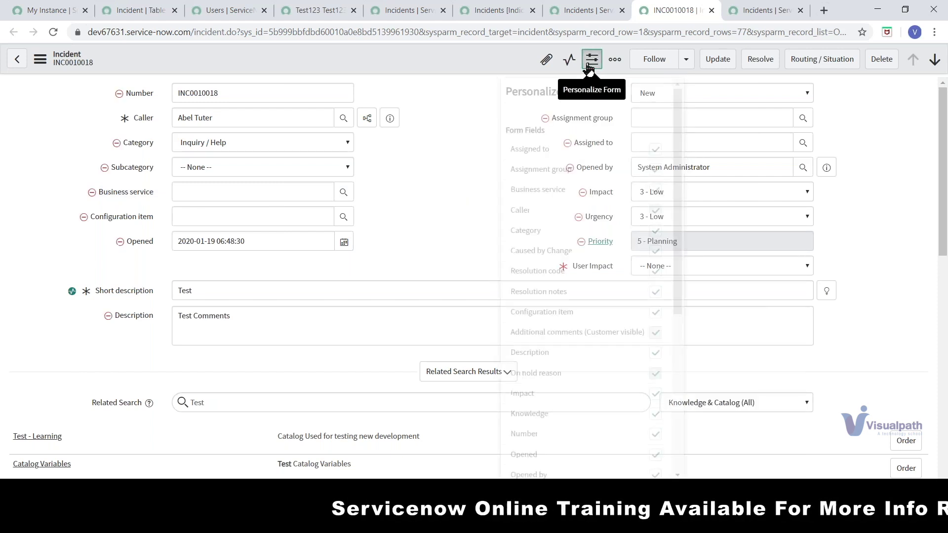
{"action": "left_click_drag", "start_coordinate": [679, 143], "coordinate": [678, 105]}
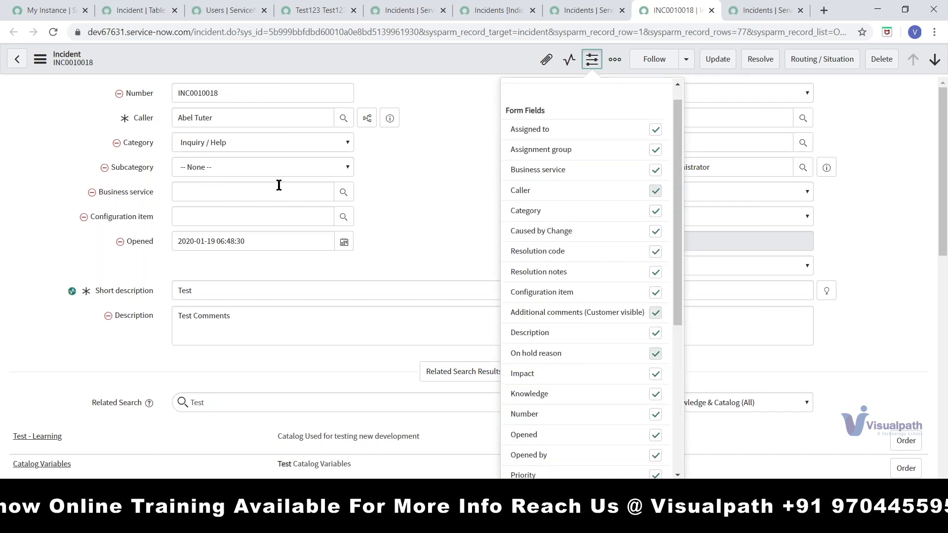
{"action": "left_click", "coordinate": [369, 179]}
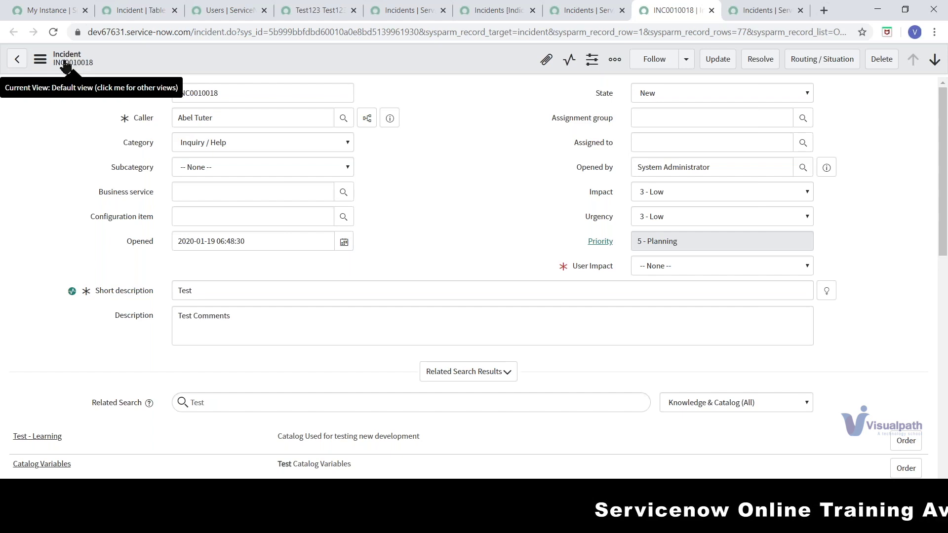
{"action": "left_click", "coordinate": [39, 59]}
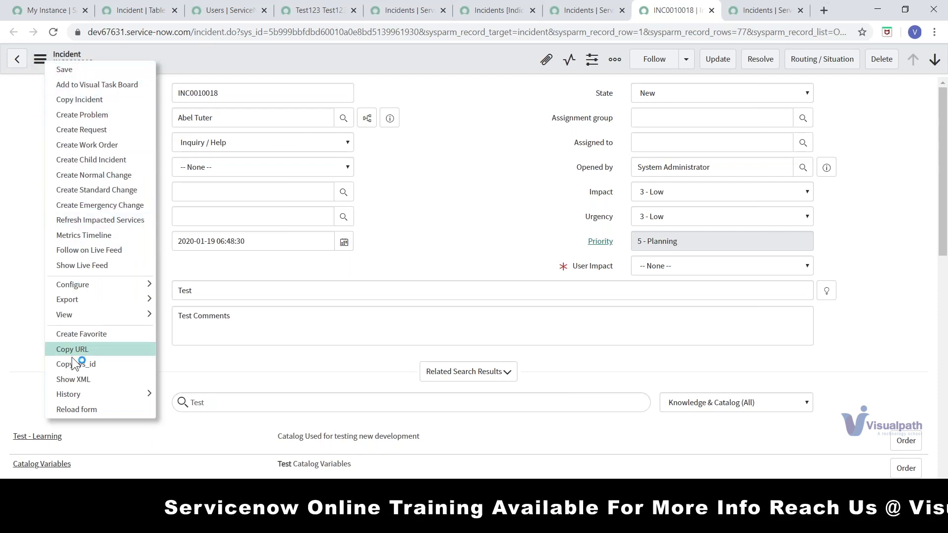
{"action": "left_click", "coordinate": [40, 60]}
{"action": "left_click", "coordinate": [39, 59]}
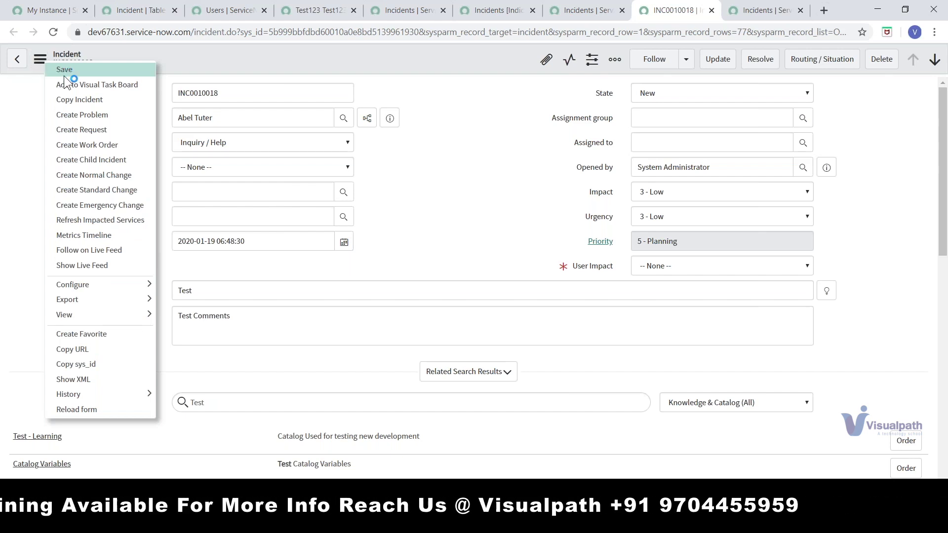
{"action": "mouse_move", "coordinate": [77, 284]}
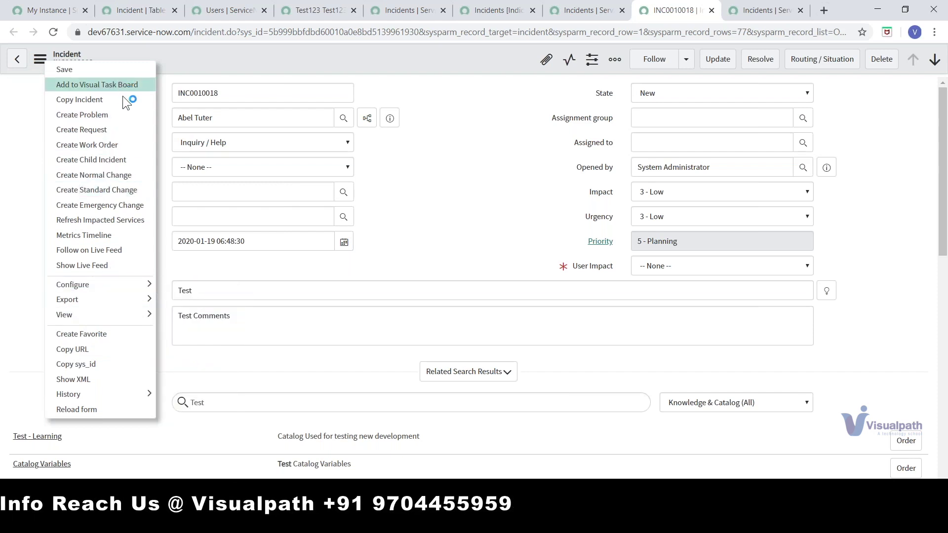
{"action": "left_click", "coordinate": [393, 55]}
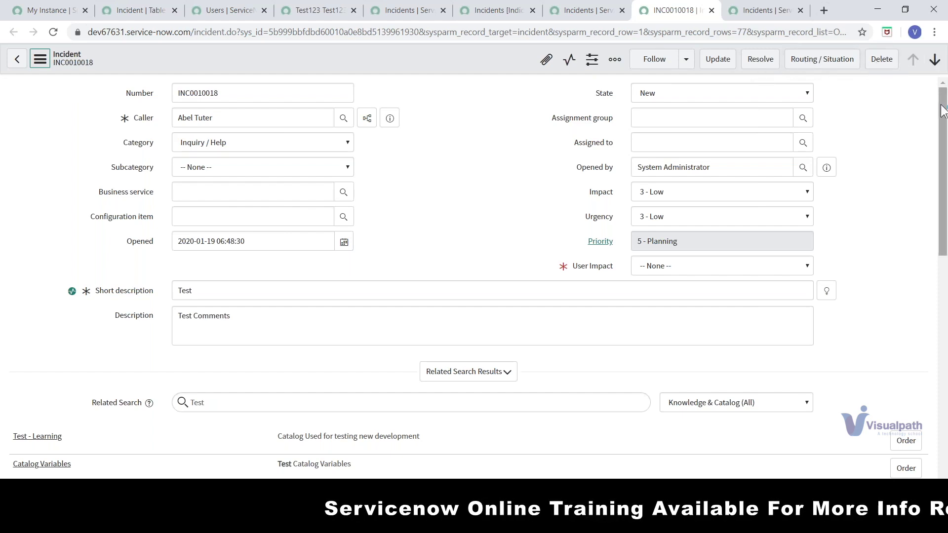
{"action": "right_click", "coordinate": [943, 215]}
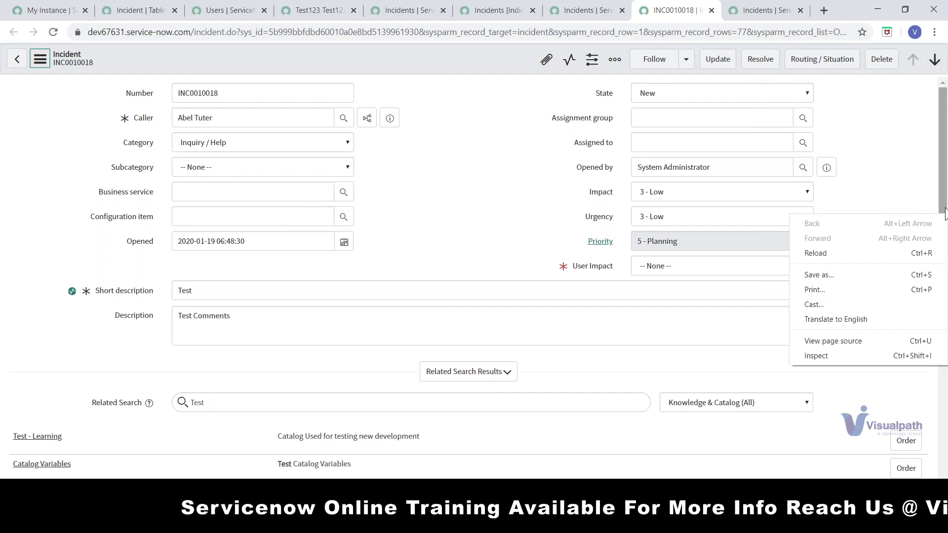
{"action": "left_click", "coordinate": [943, 185]}
{"action": "mouse_move", "coordinate": [943, 197]}
{"action": "left_mouse_down"}
{"action": "mouse_move", "coordinate": [943, 417]}
{"action": "mouse_move", "coordinate": [943, 181]}
{"action": "left_mouse_up"}
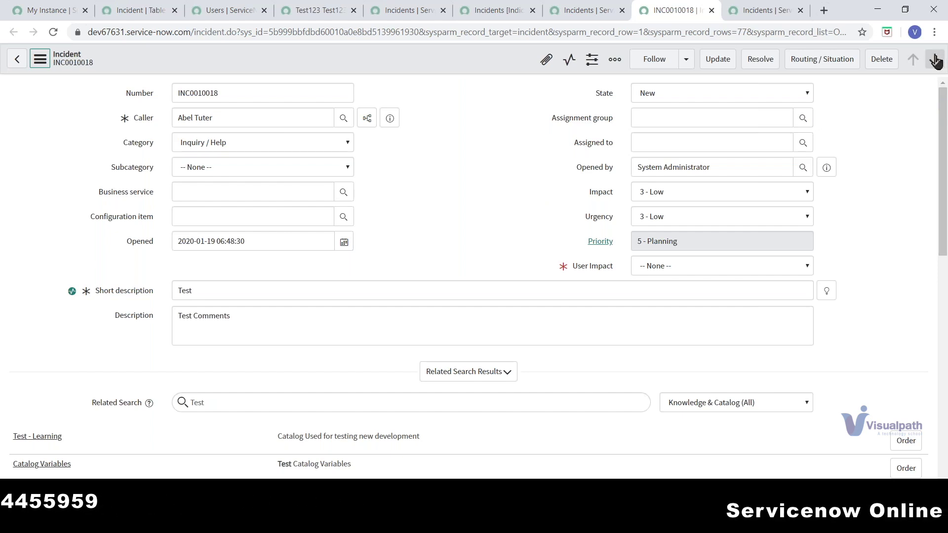
Step forward through the records to incident INC0010017
{"action": "left_click", "coordinate": [934, 61]}
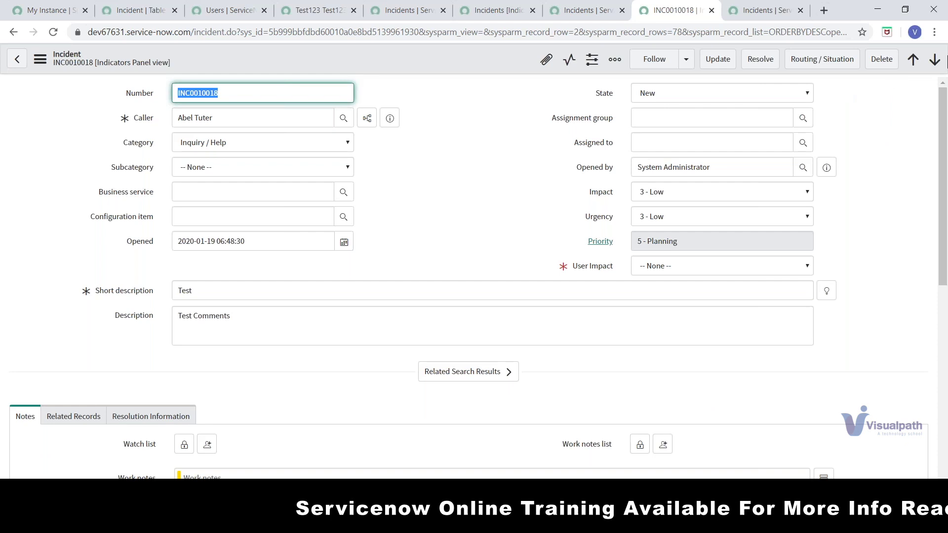
{"action": "left_click", "coordinate": [933, 61]}
{"action": "left_click", "coordinate": [933, 61]}
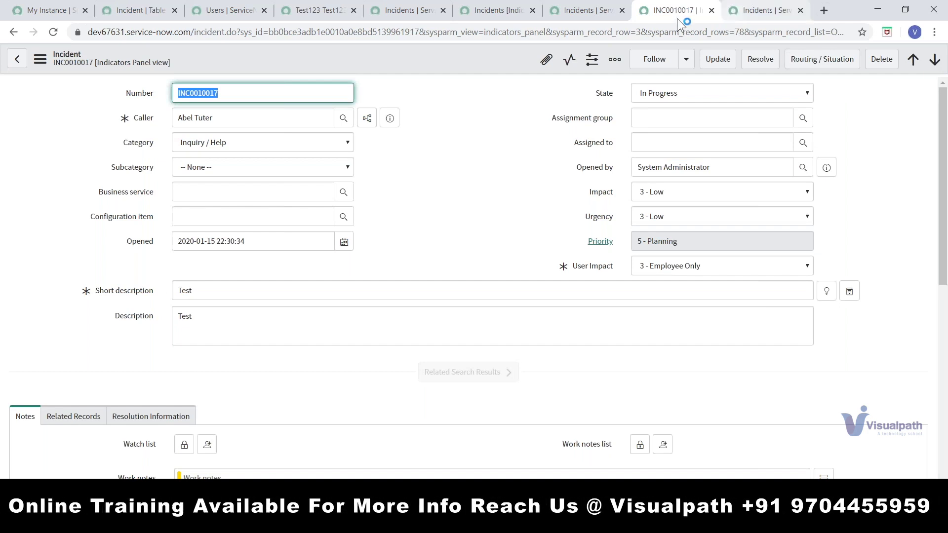
Check the incident list, return to INC0010017, and submit an Update
{"action": "left_click", "coordinate": [774, 11]}
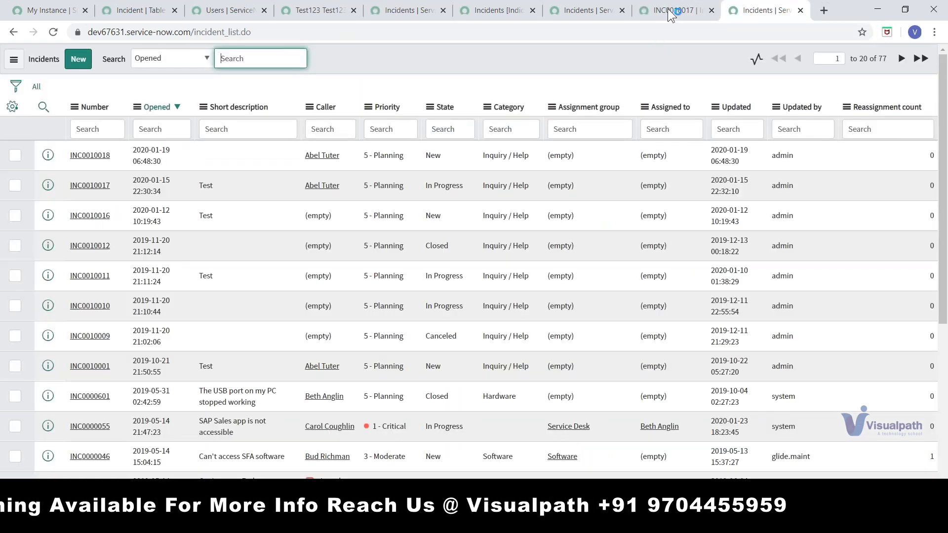
{"action": "left_click", "coordinate": [674, 10]}
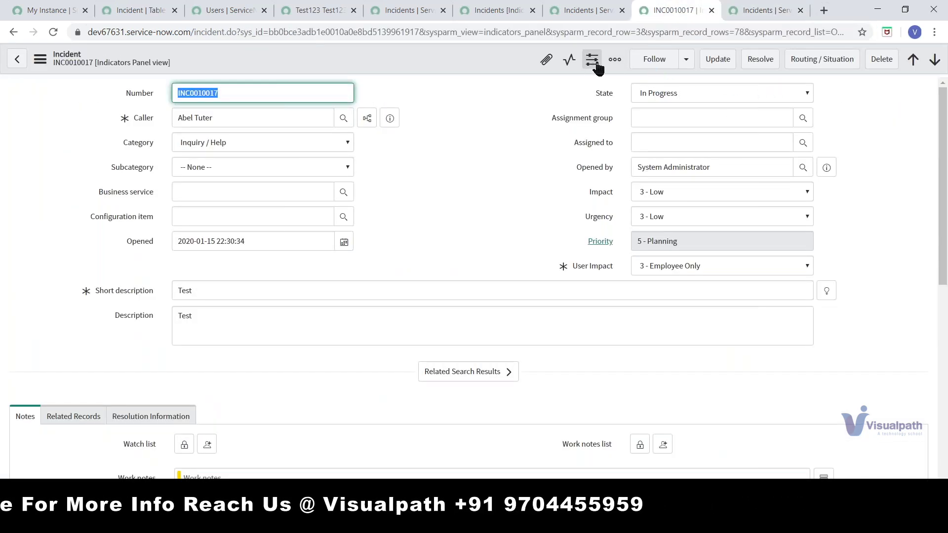
{"action": "left_click", "coordinate": [546, 60]}
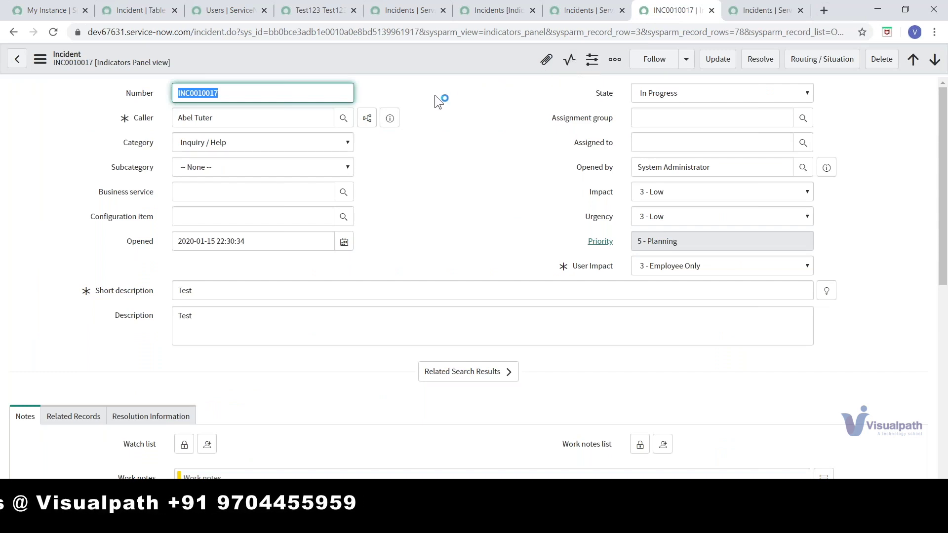
{"action": "left_click", "coordinate": [545, 60]}
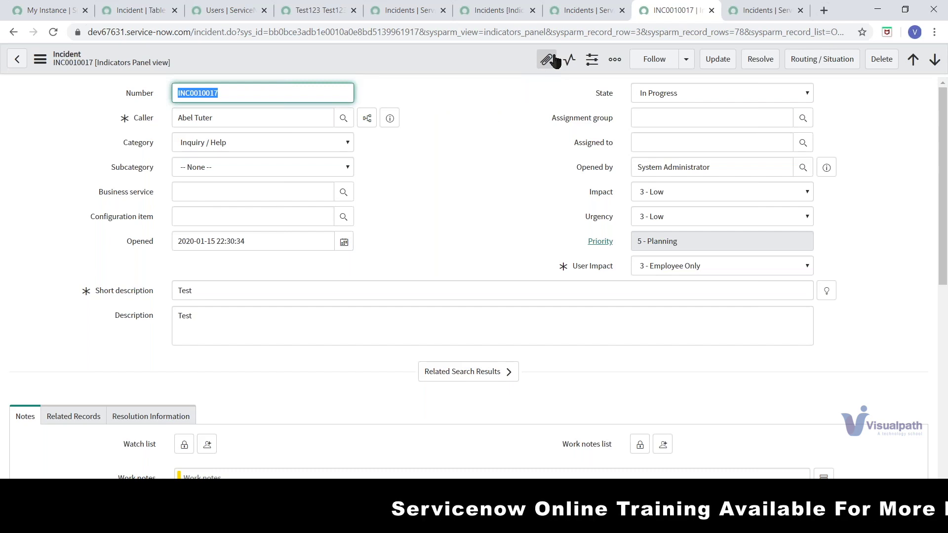
{"action": "left_click", "coordinate": [719, 59]}
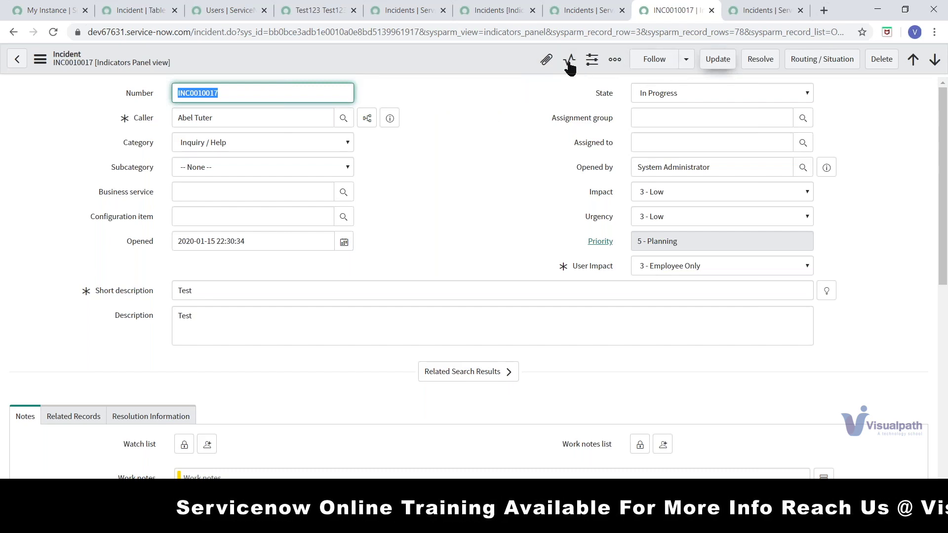
View and dismiss the header context menu, then show INC0010017's Related Records fields
{"action": "right_click", "coordinate": [473, 61]}
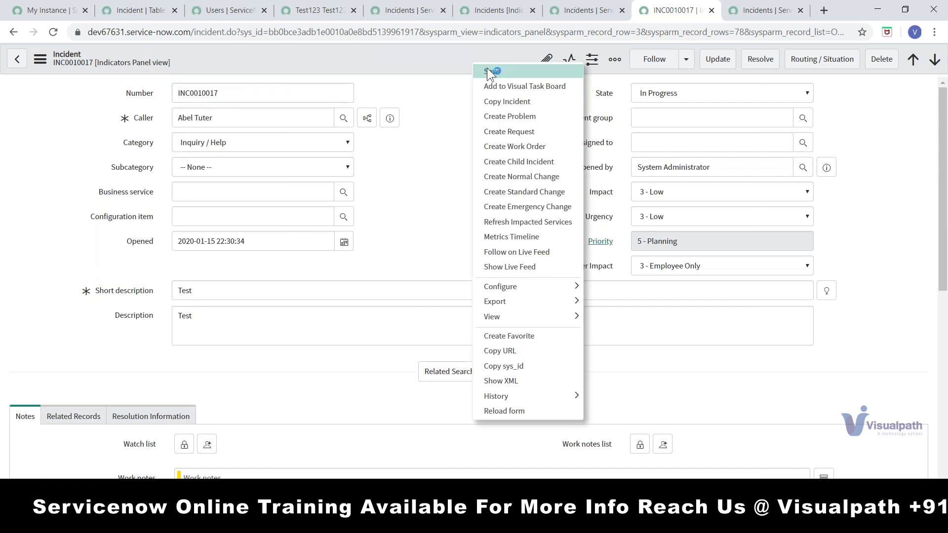
{"action": "left_click", "coordinate": [430, 59]}
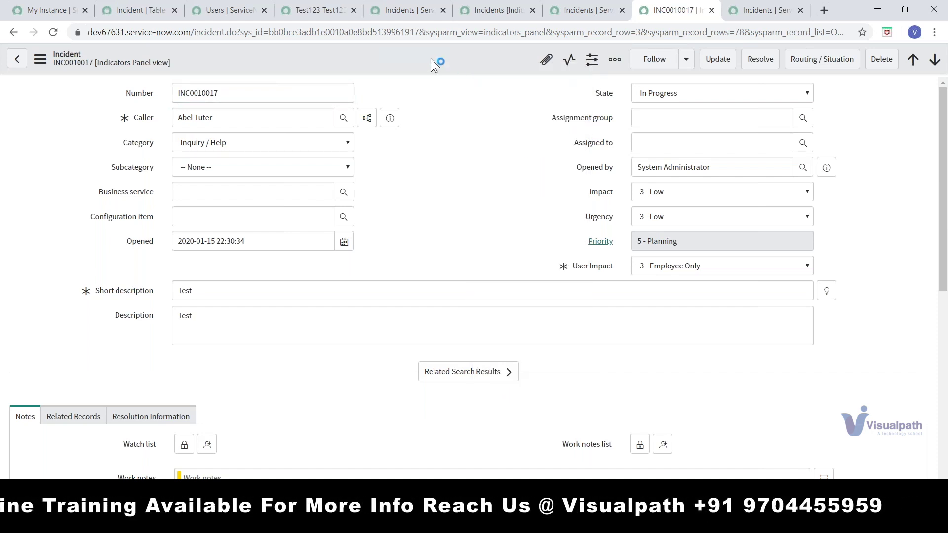
{"action": "right_click", "coordinate": [430, 59]}
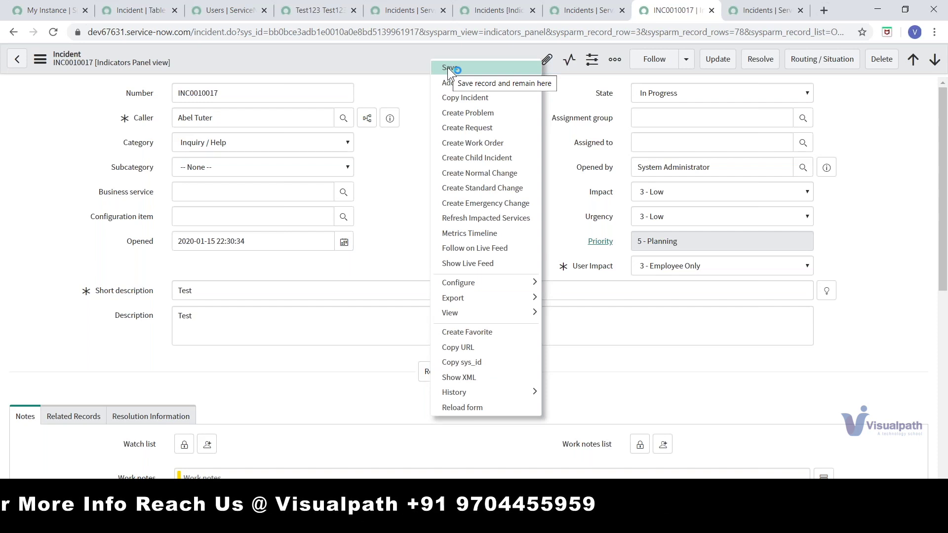
{"action": "left_click", "coordinate": [411, 78]}
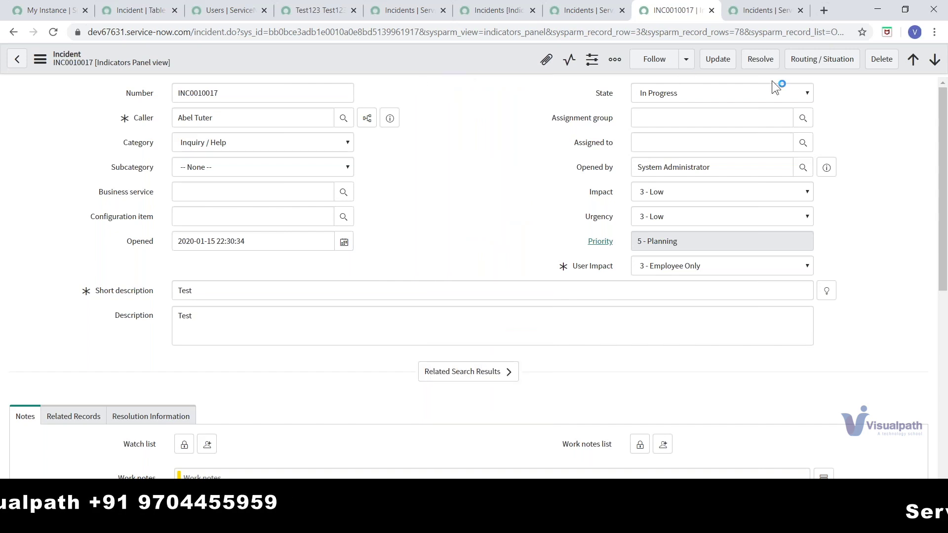
{"action": "left_click", "coordinate": [886, 61]}
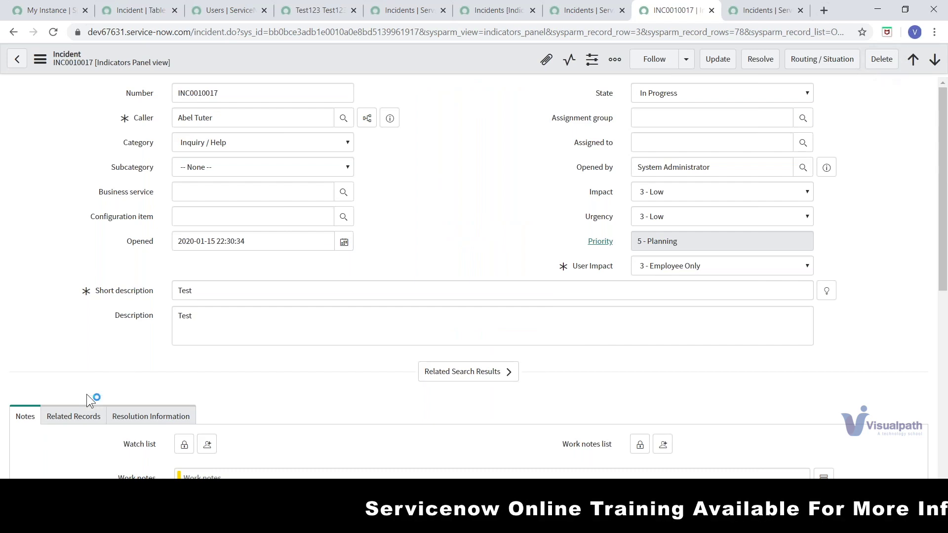
{"action": "left_click", "coordinate": [79, 421]}
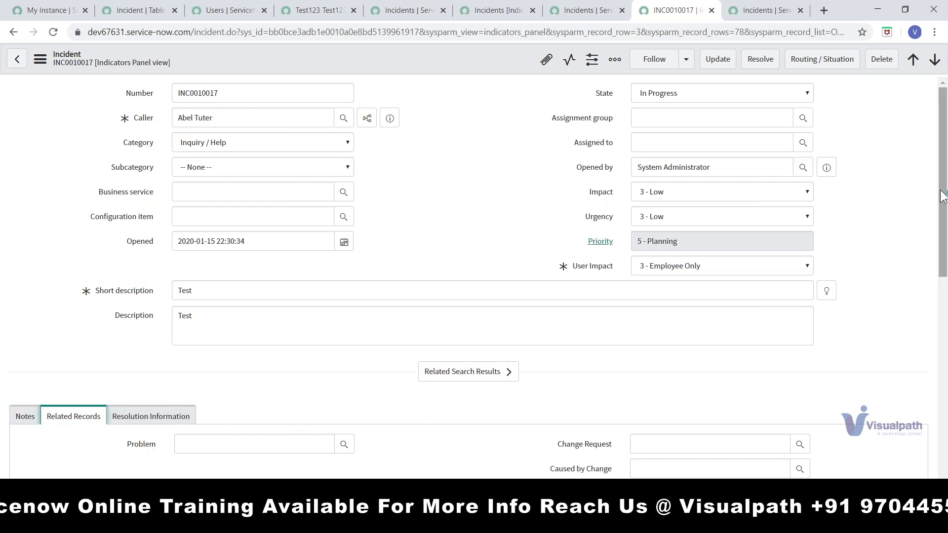
Load INC0010017's related lists to reveal empty Task SLAs, then bring up the header's Configure options
{"action": "scroll", "coordinate": [943, 207], "scroll_direction": "down", "scroll_amount": 6}
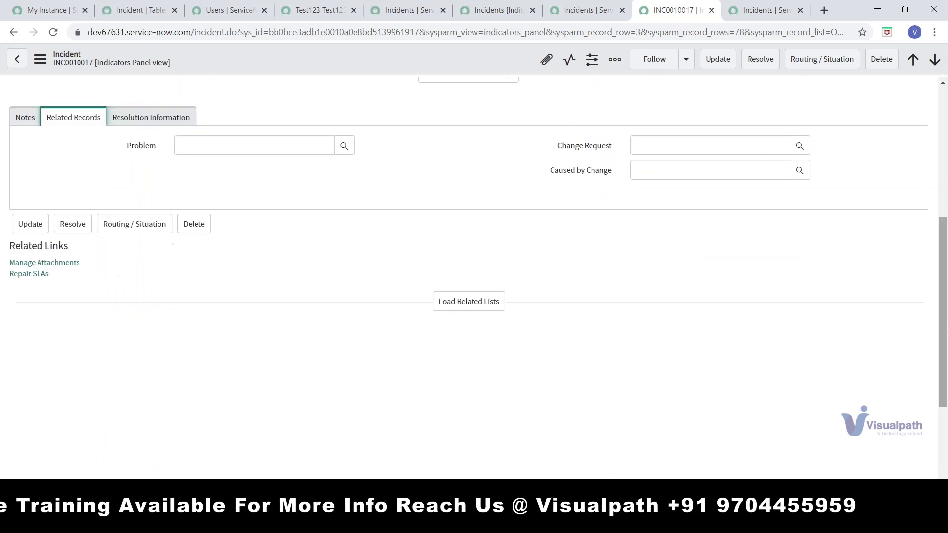
{"action": "left_click", "coordinate": [456, 306]}
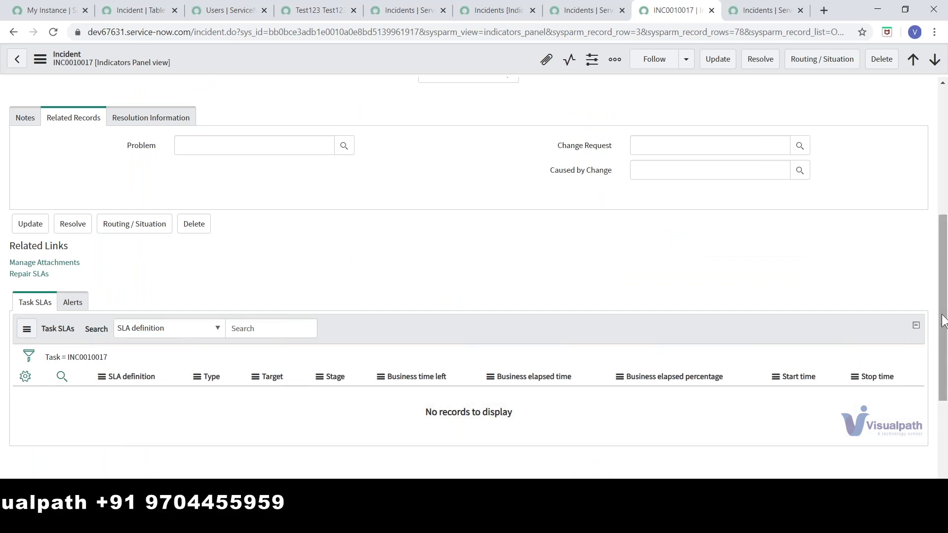
{"action": "left_click_drag", "start_coordinate": [943, 309], "coordinate": [945, 237]}
{"action": "scroll", "coordinate": [945, 237], "scroll_direction": "down", "scroll_amount": 2}
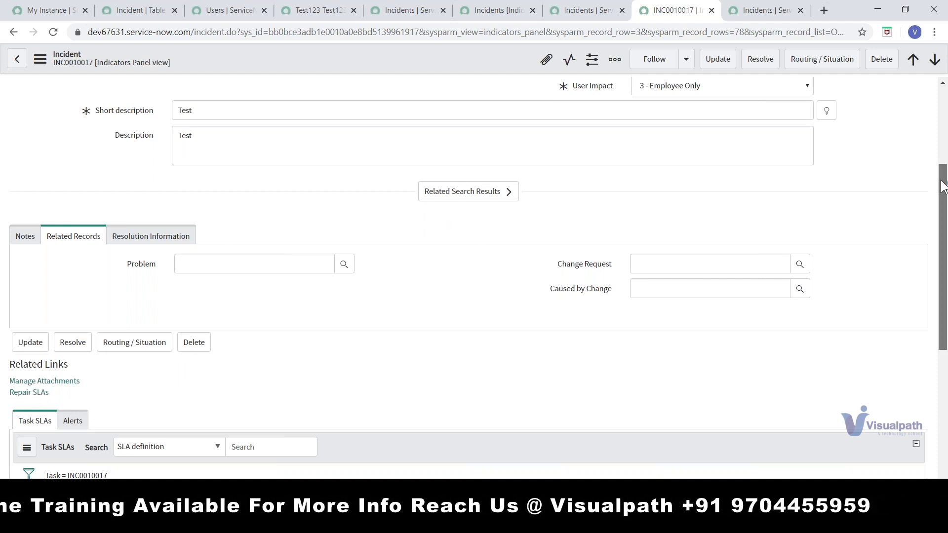
{"action": "scroll", "coordinate": [521, 123], "scroll_direction": "up", "scroll_amount": 4}
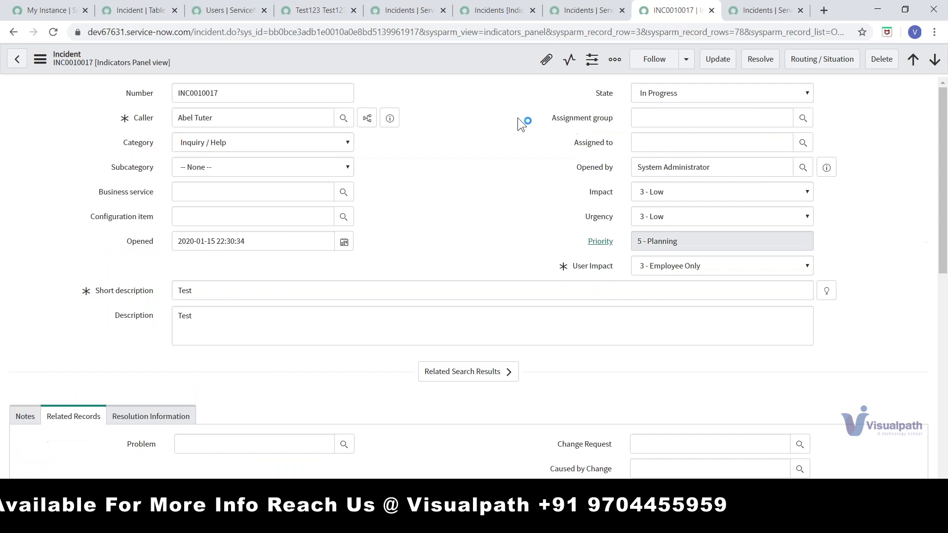
{"action": "right_click", "coordinate": [476, 54]}
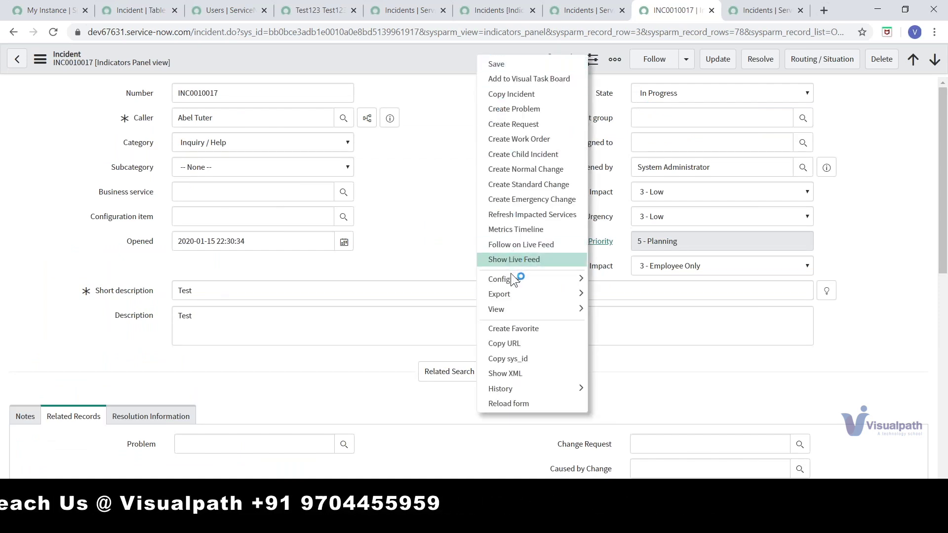
{"action": "mouse_move", "coordinate": [510, 277]}
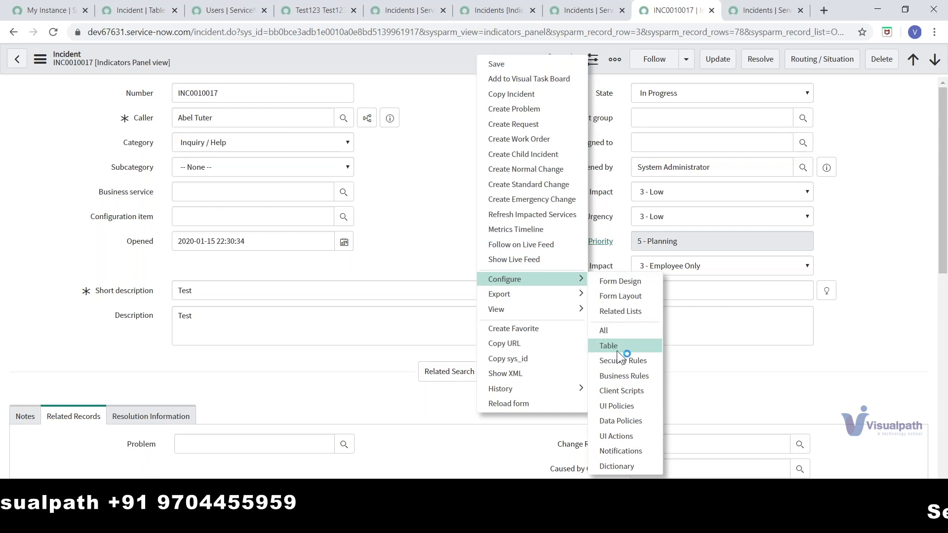